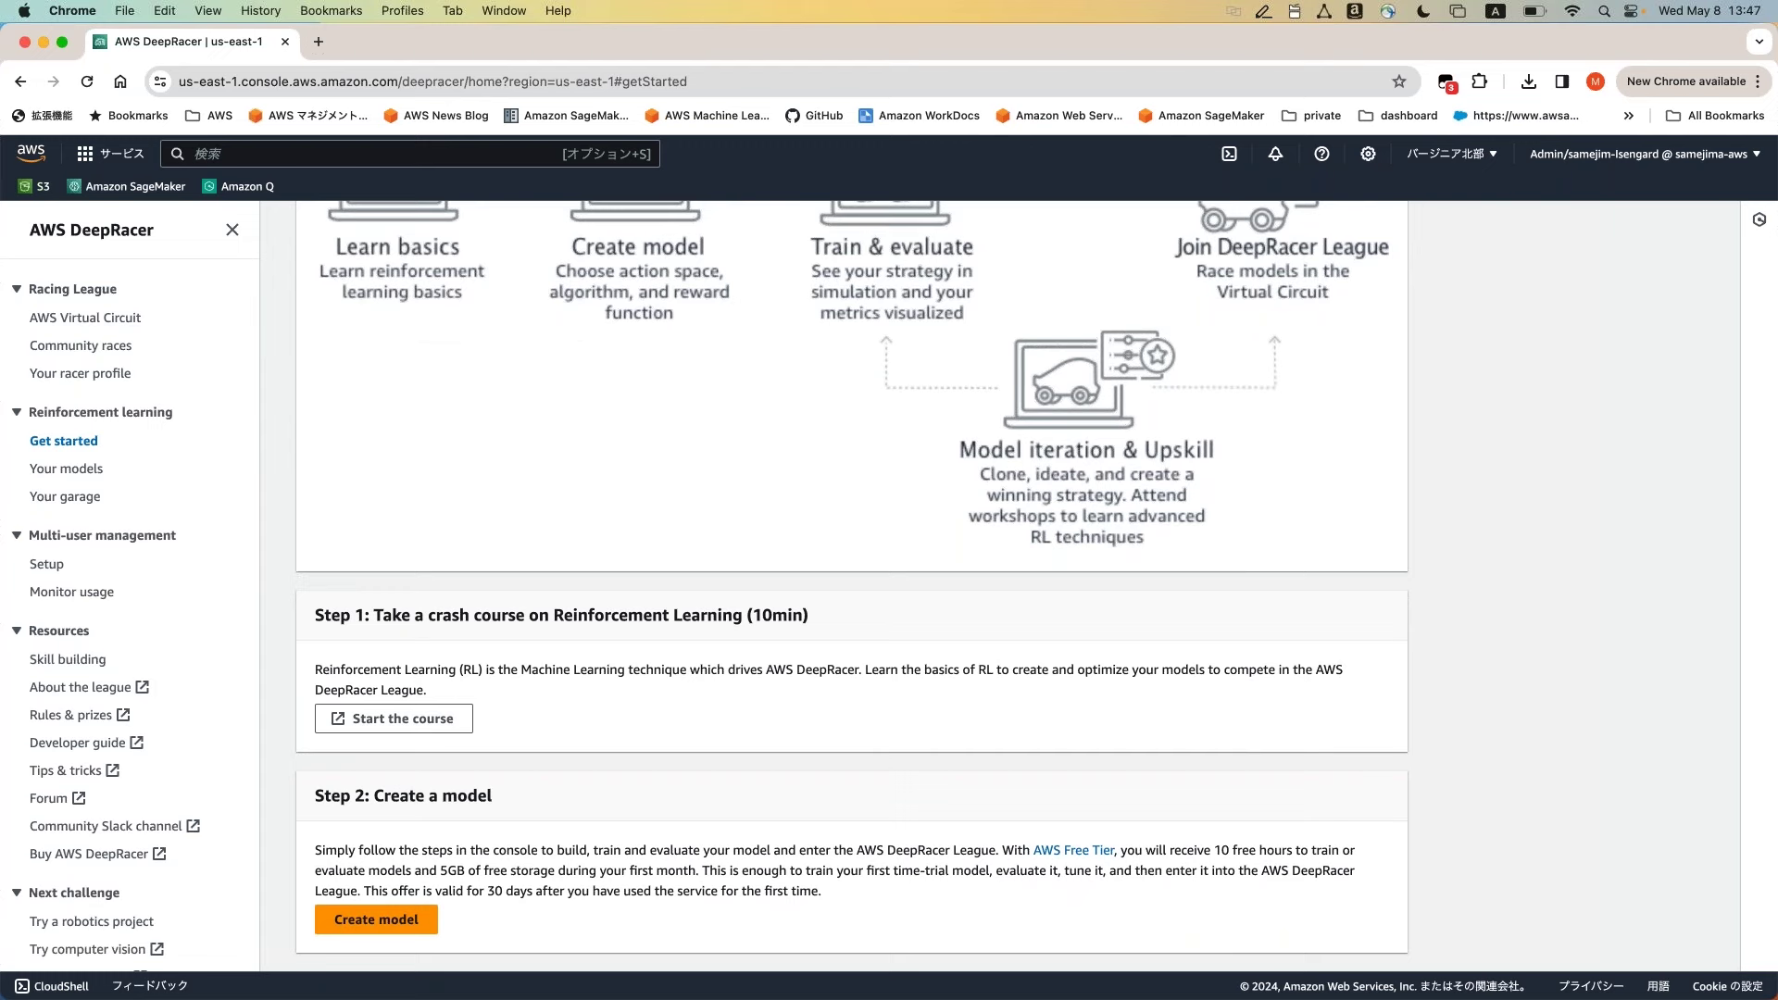
- Start creating a new model and name it 2024DeepRacerModel in the training details
click(390, 919)
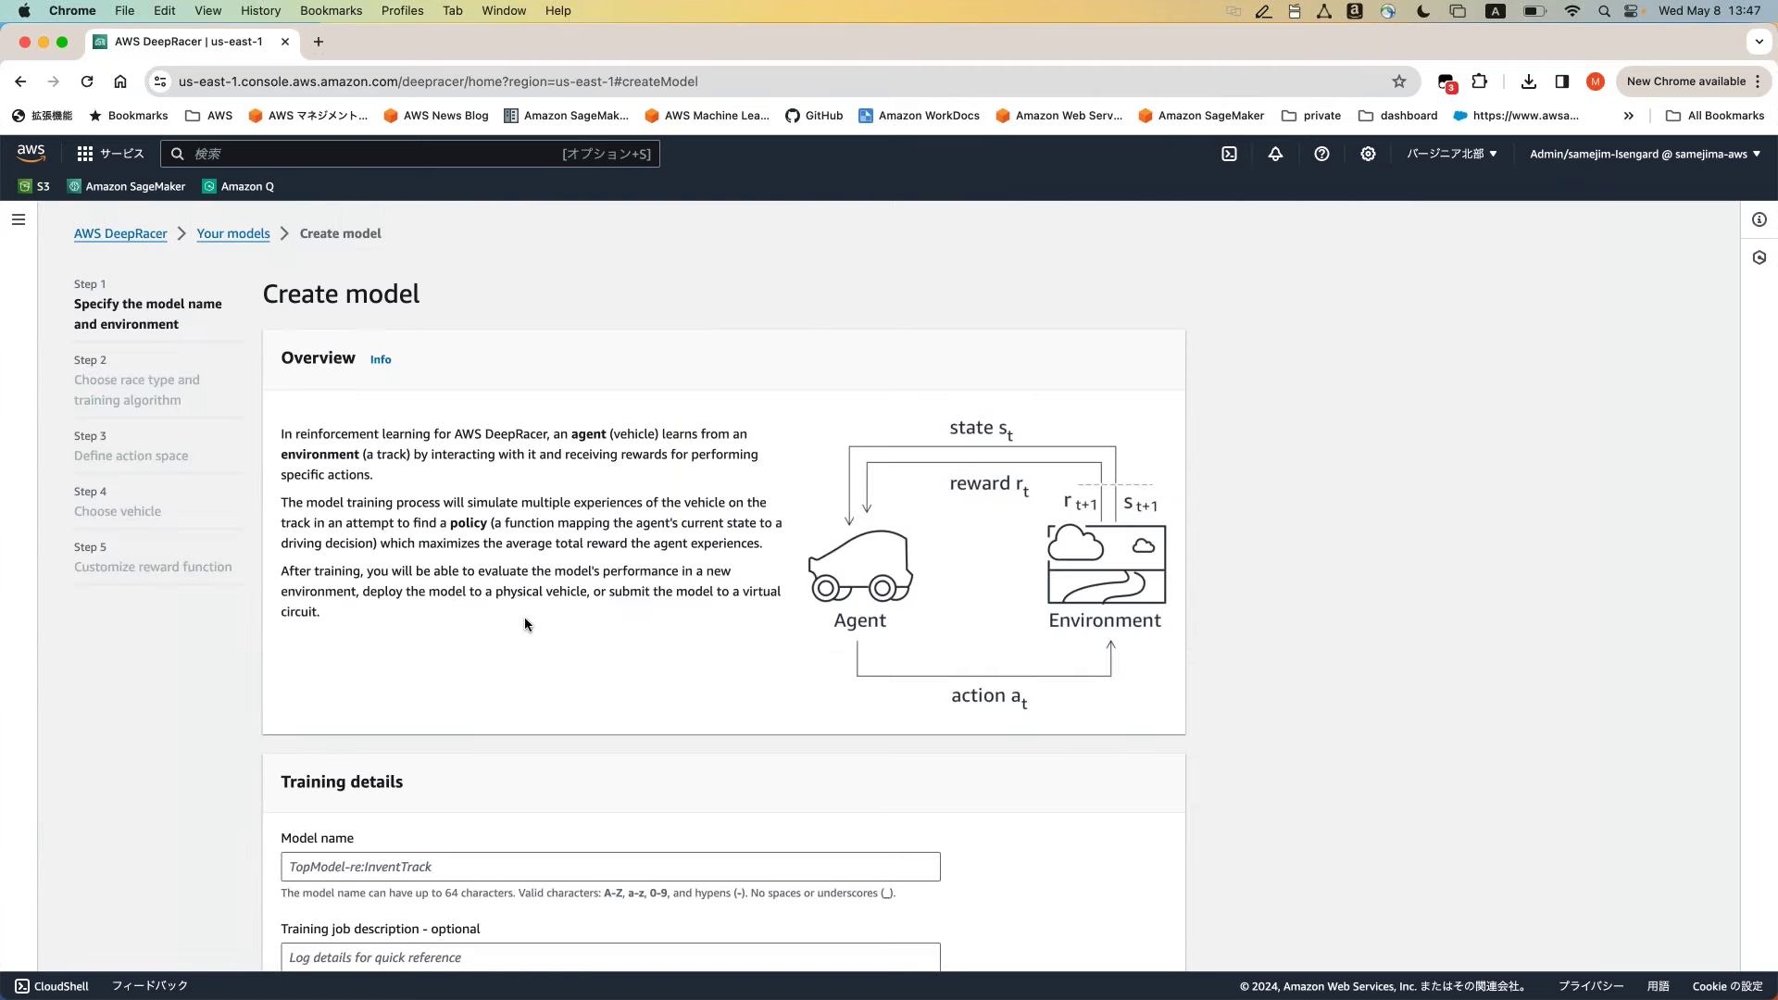
scroll(525, 617, down, 4)
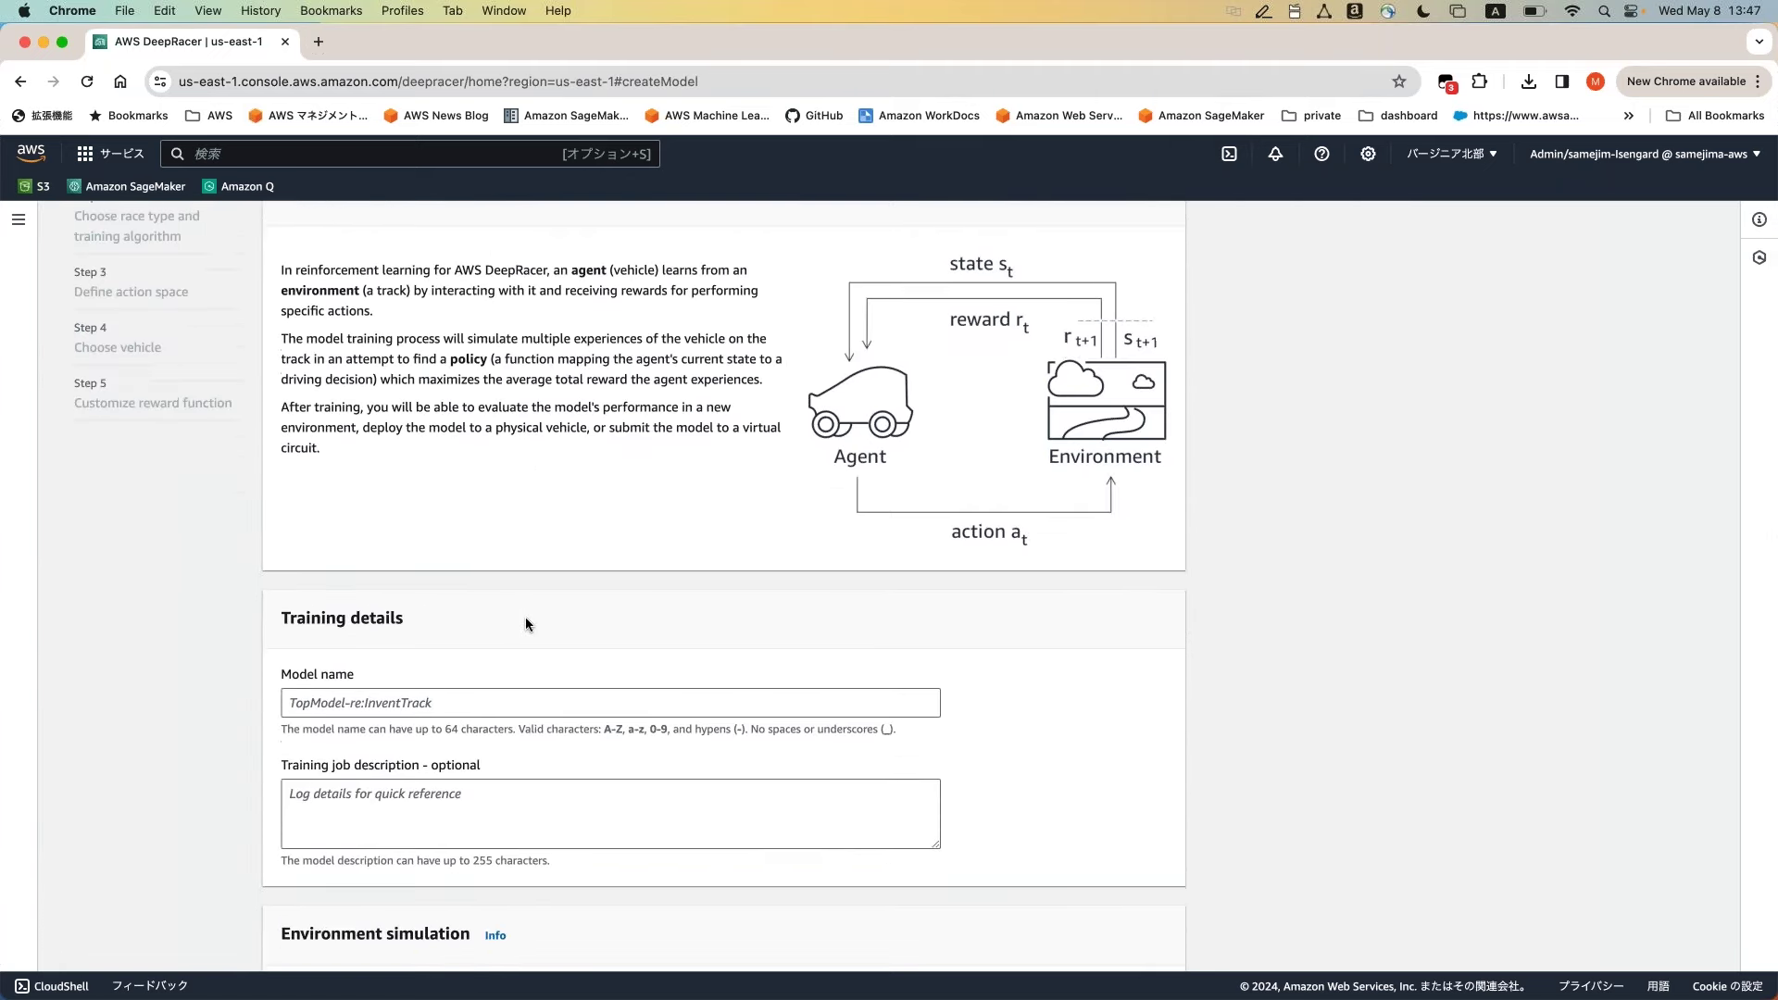
scroll(525, 624, down, 1)
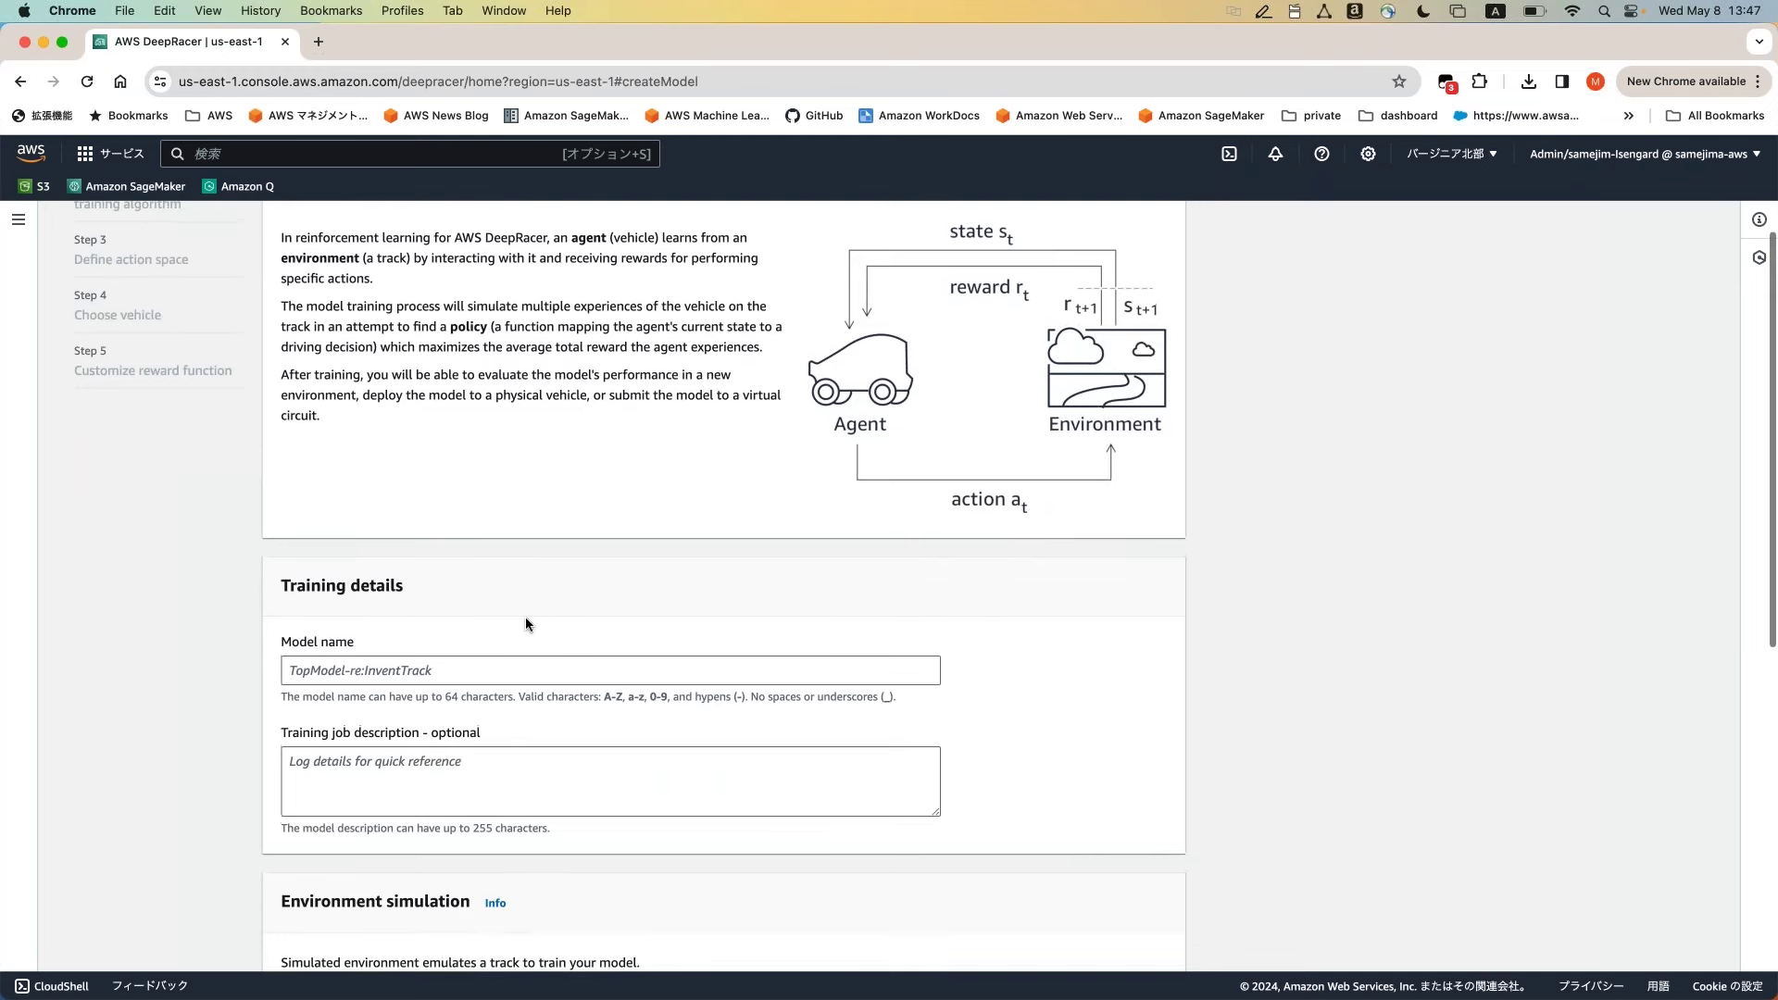
scroll(526, 623, up, 2)
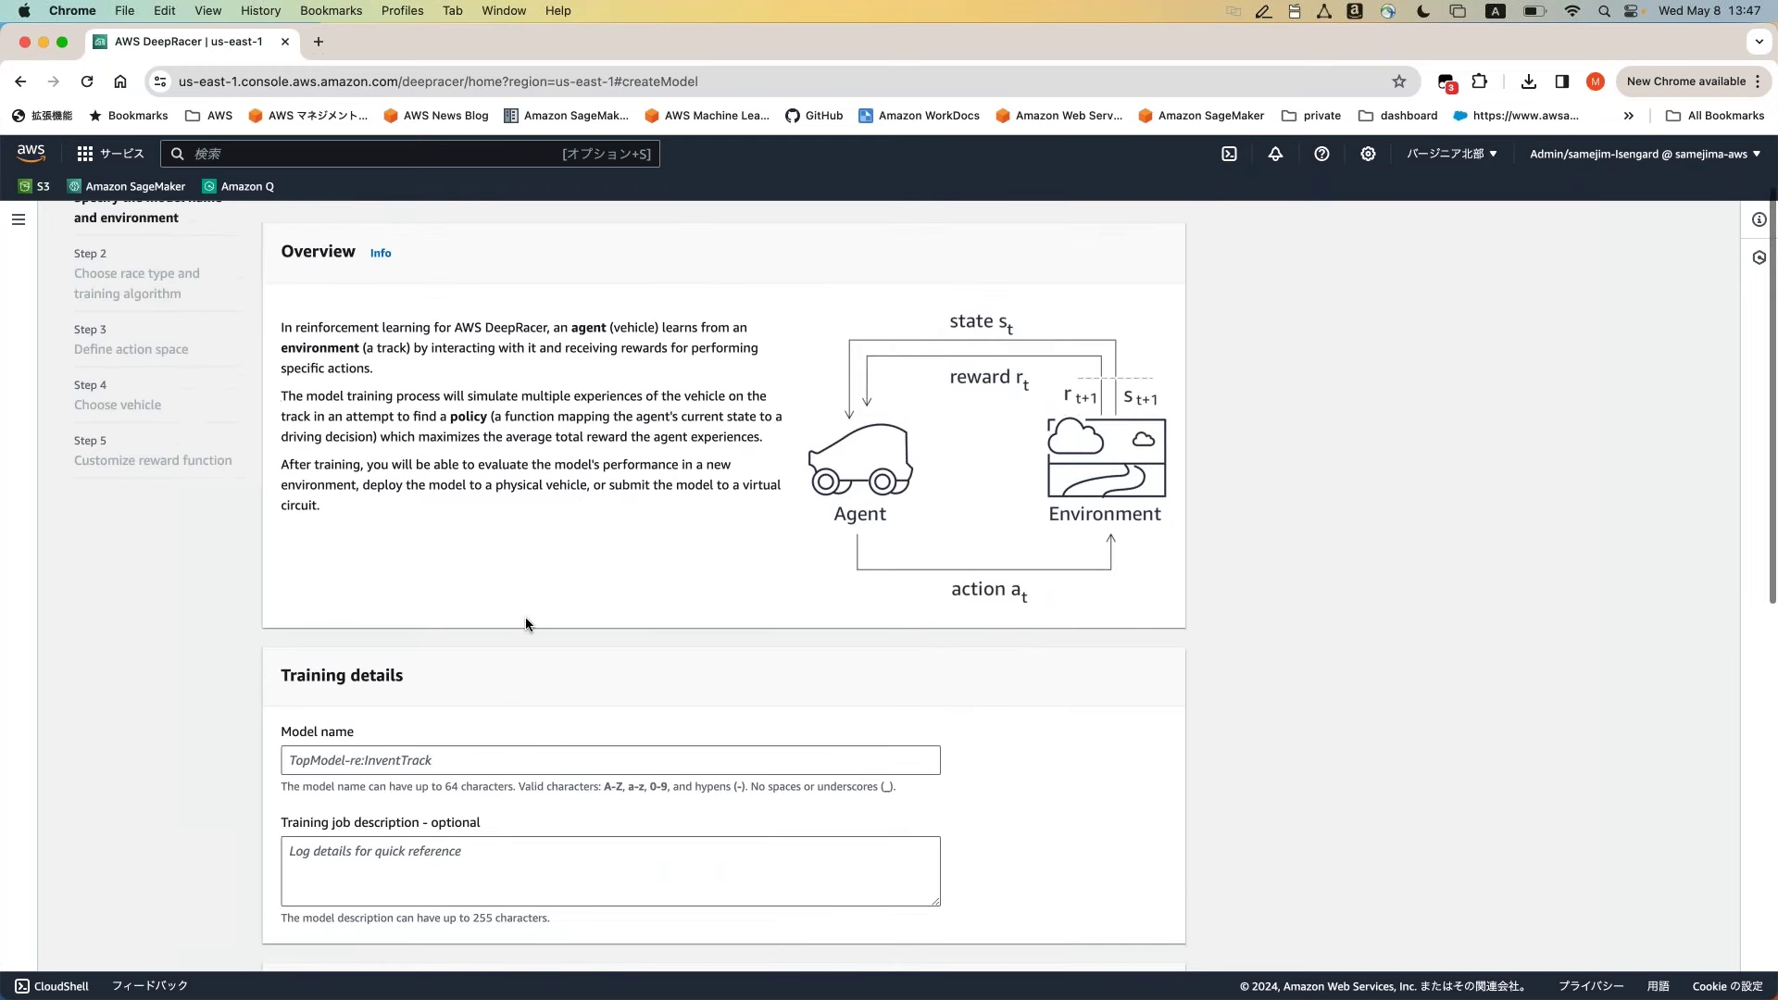
scroll(525, 624, down, 1)
click(390, 705)
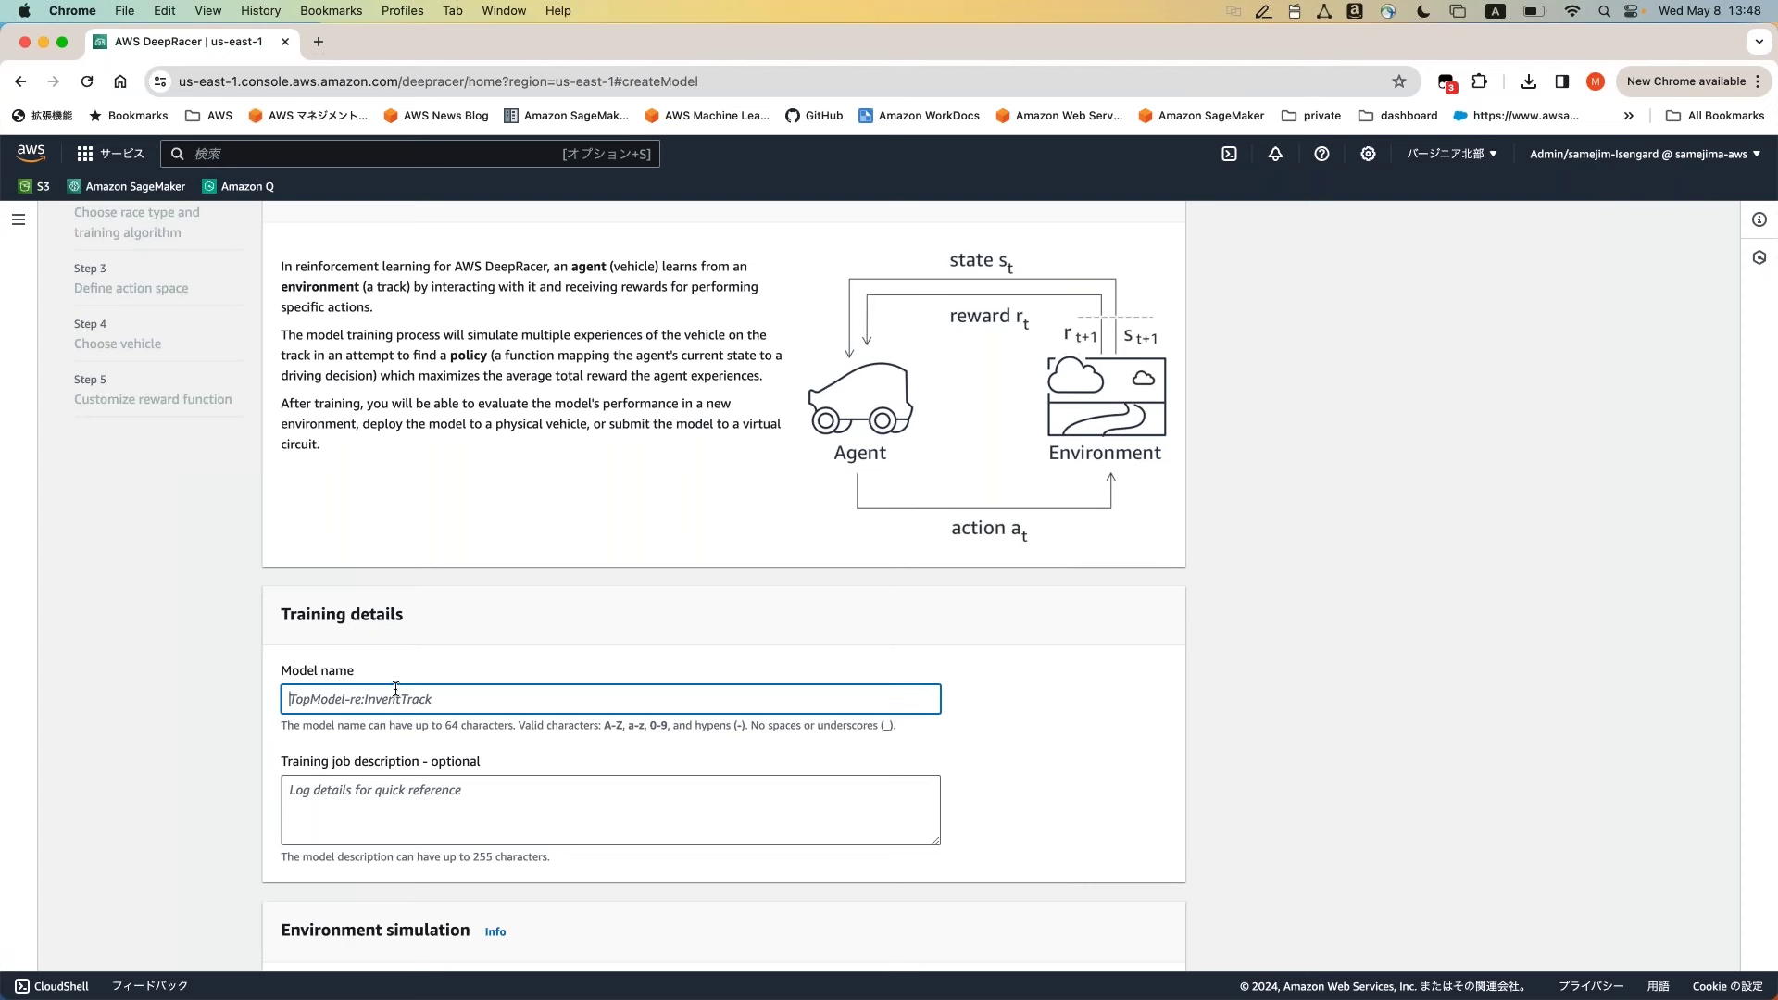
text(2024DeepRacerModel)
- Choose Yun Speedway as the simulation track and continue to the race type and training algorithm
scroll(395, 689, down, 3)
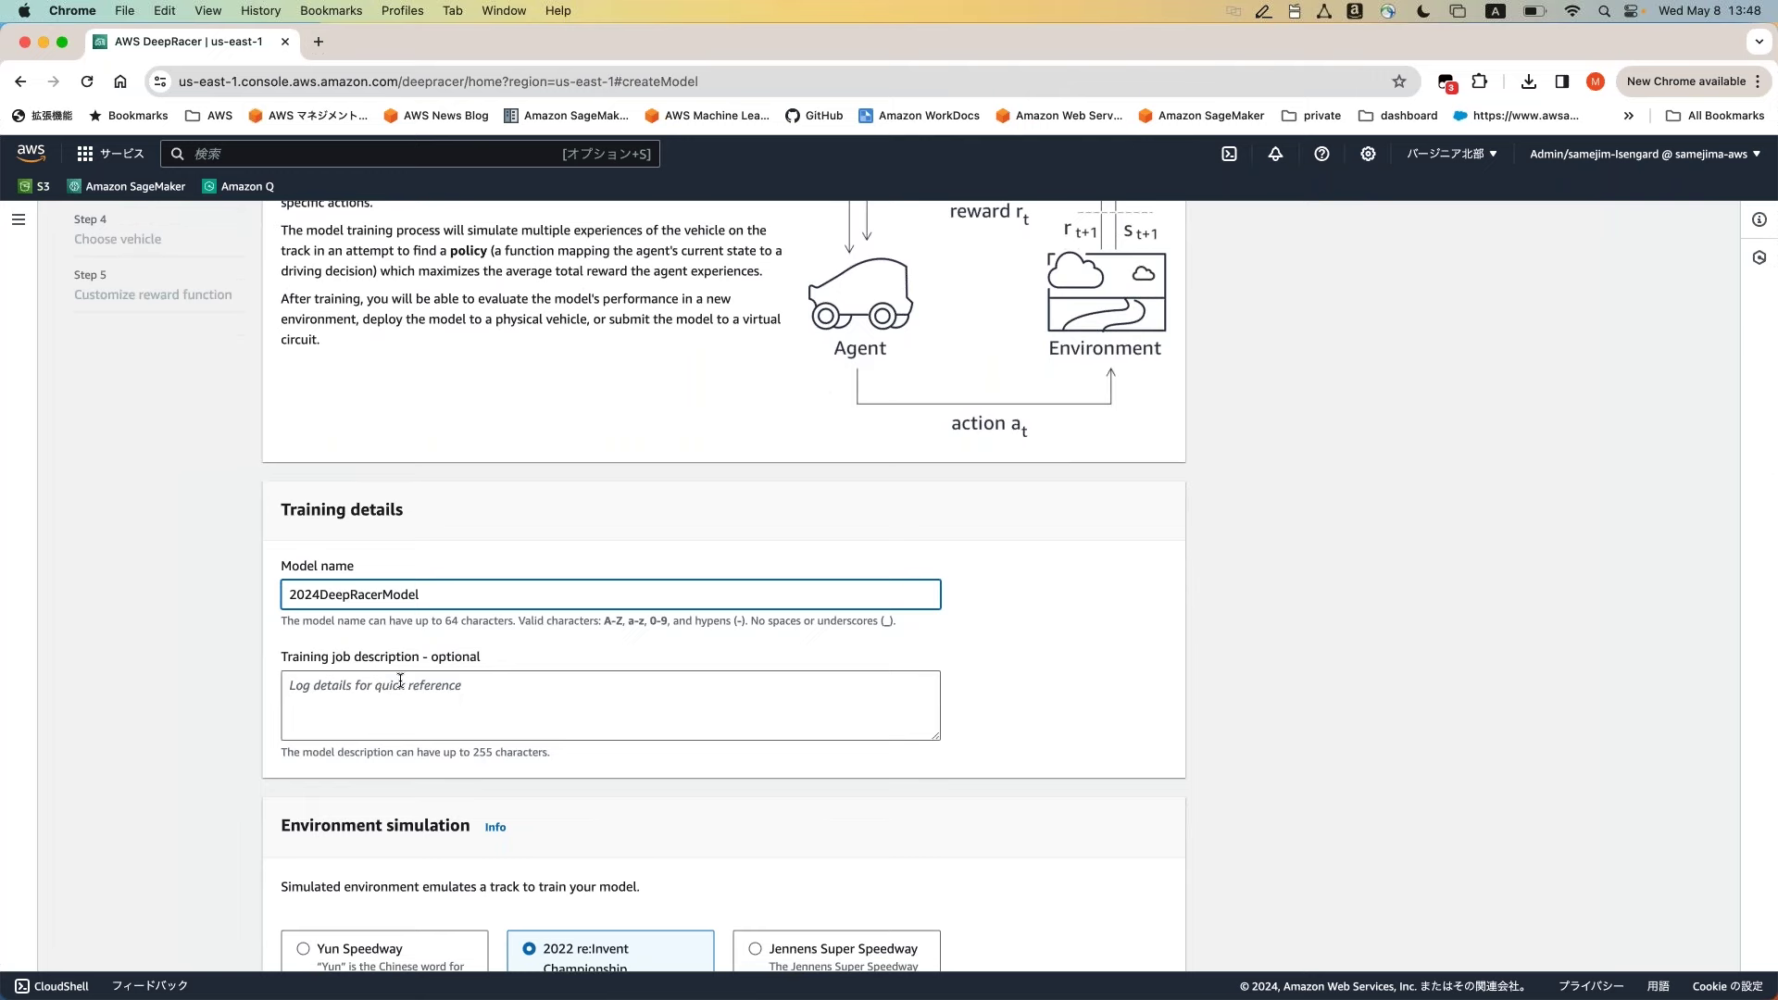
scroll(400, 680, down, 1)
scroll(400, 679, down, 7)
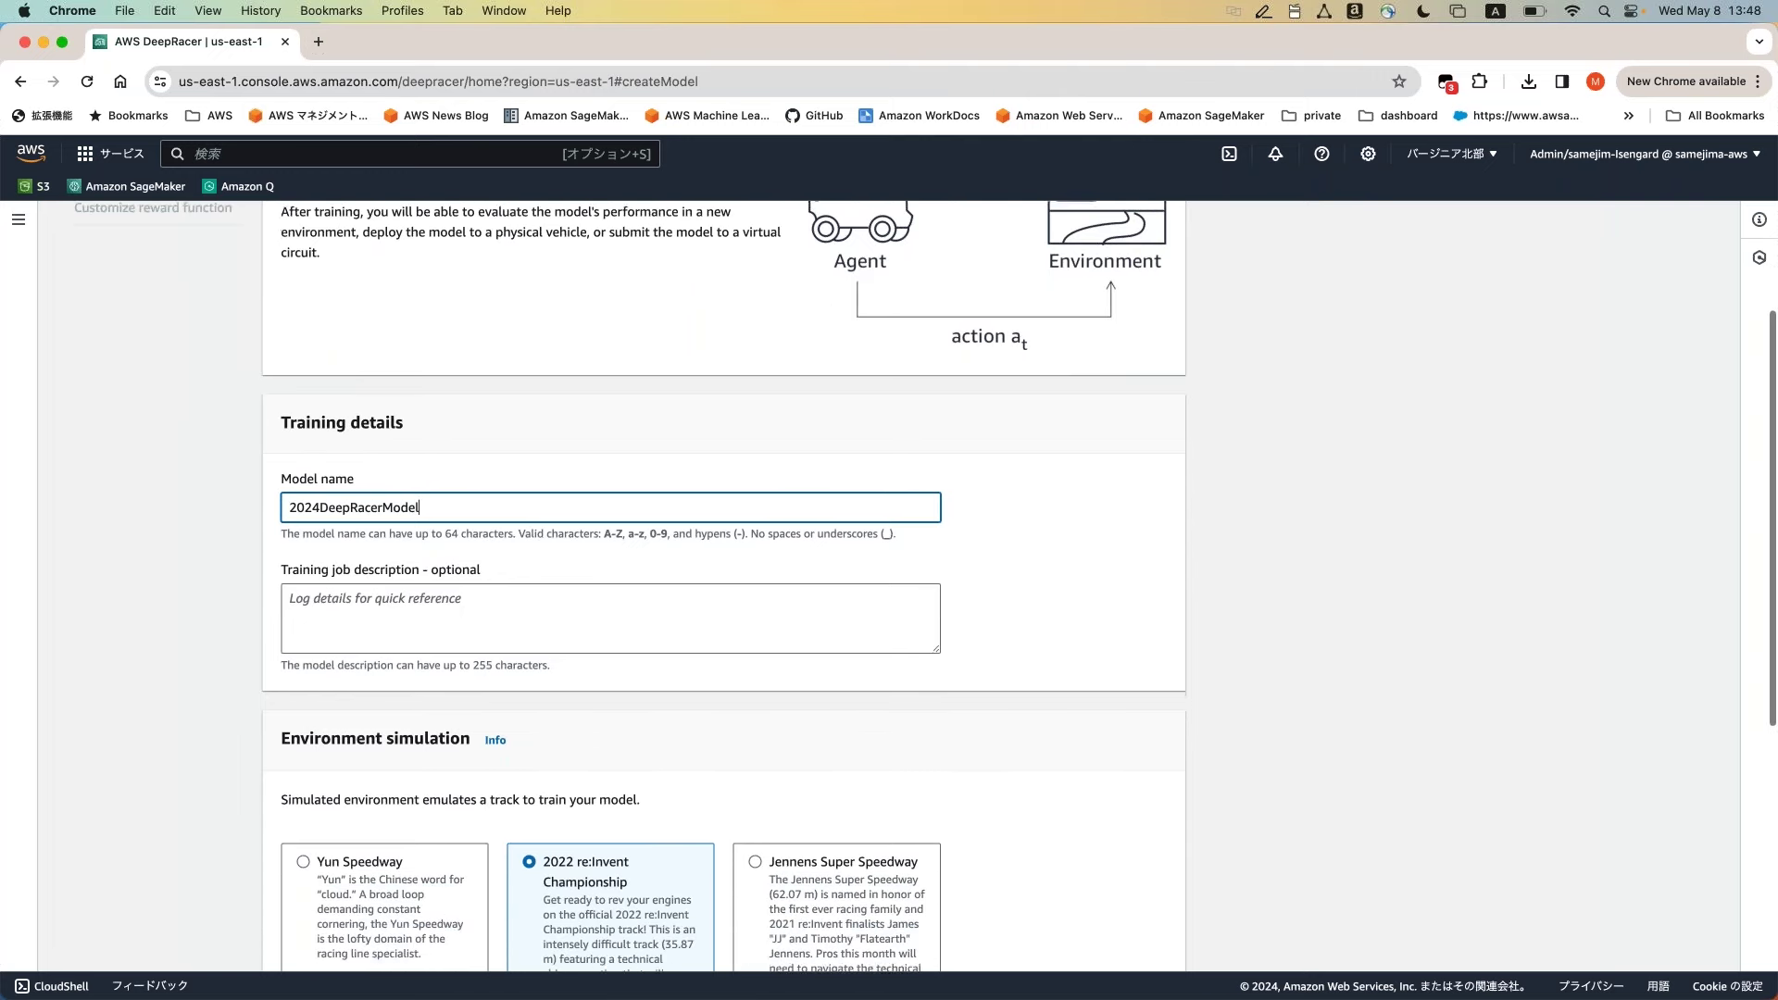
scroll(722, 584, down, 3)
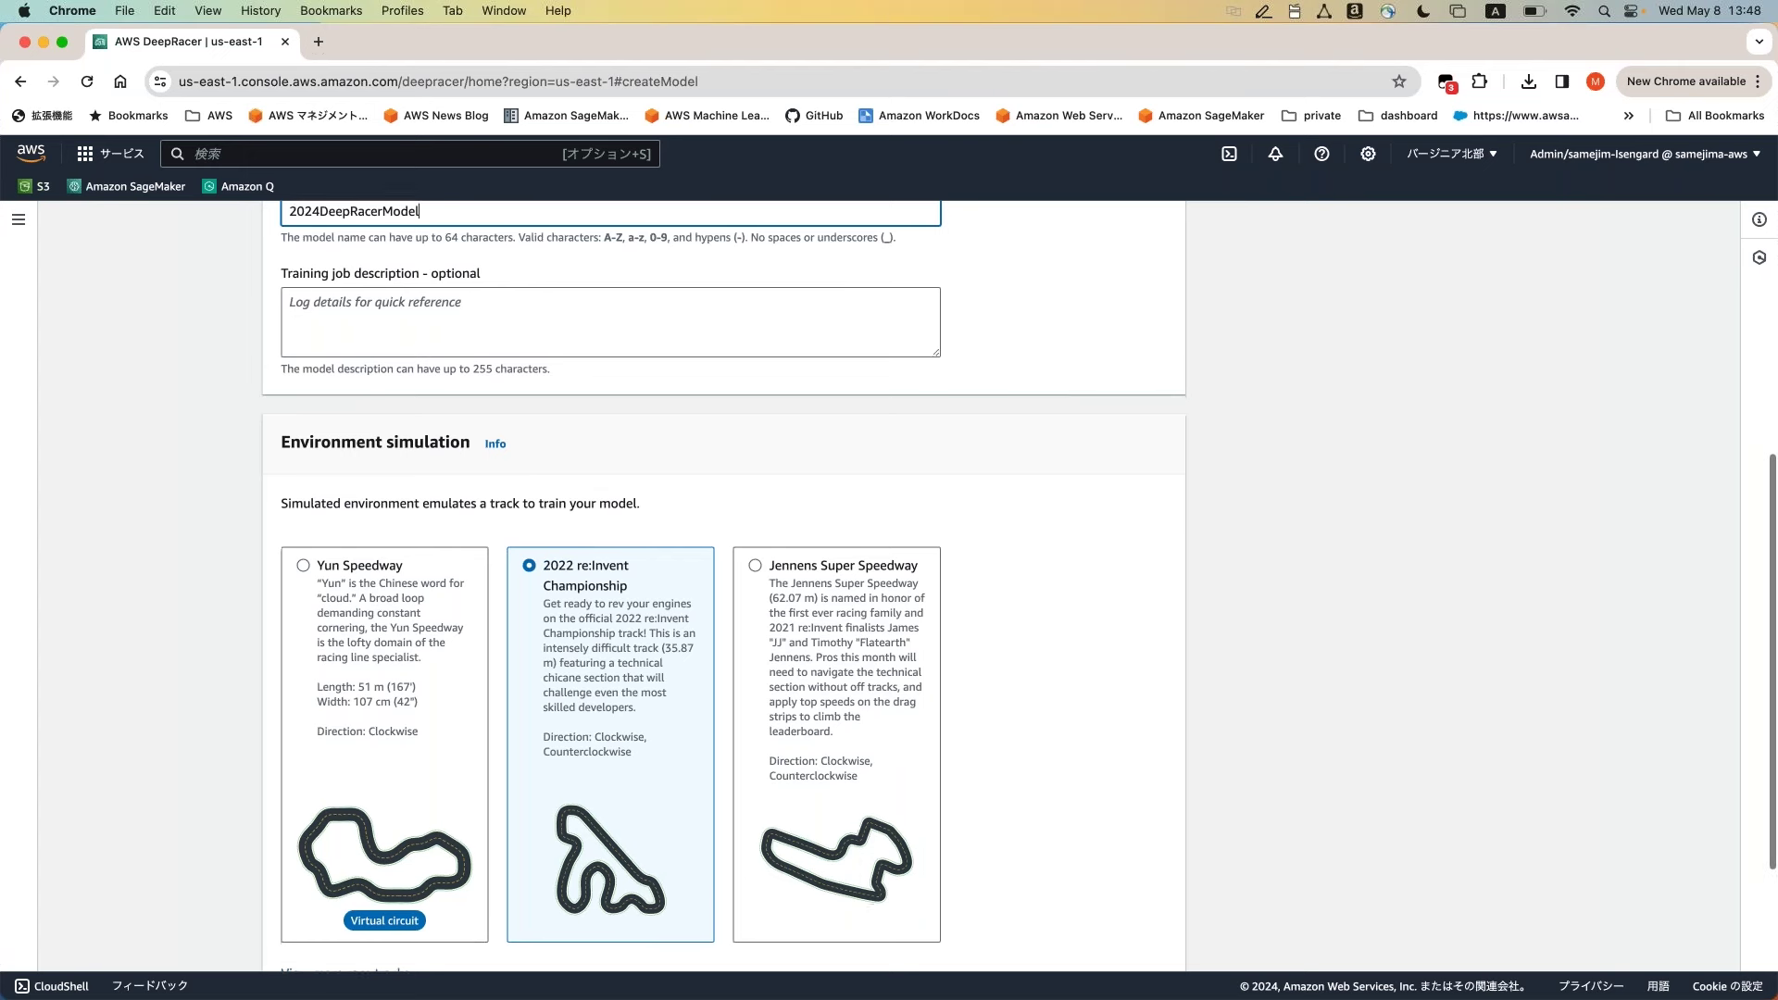
scroll(723, 584, down, 1)
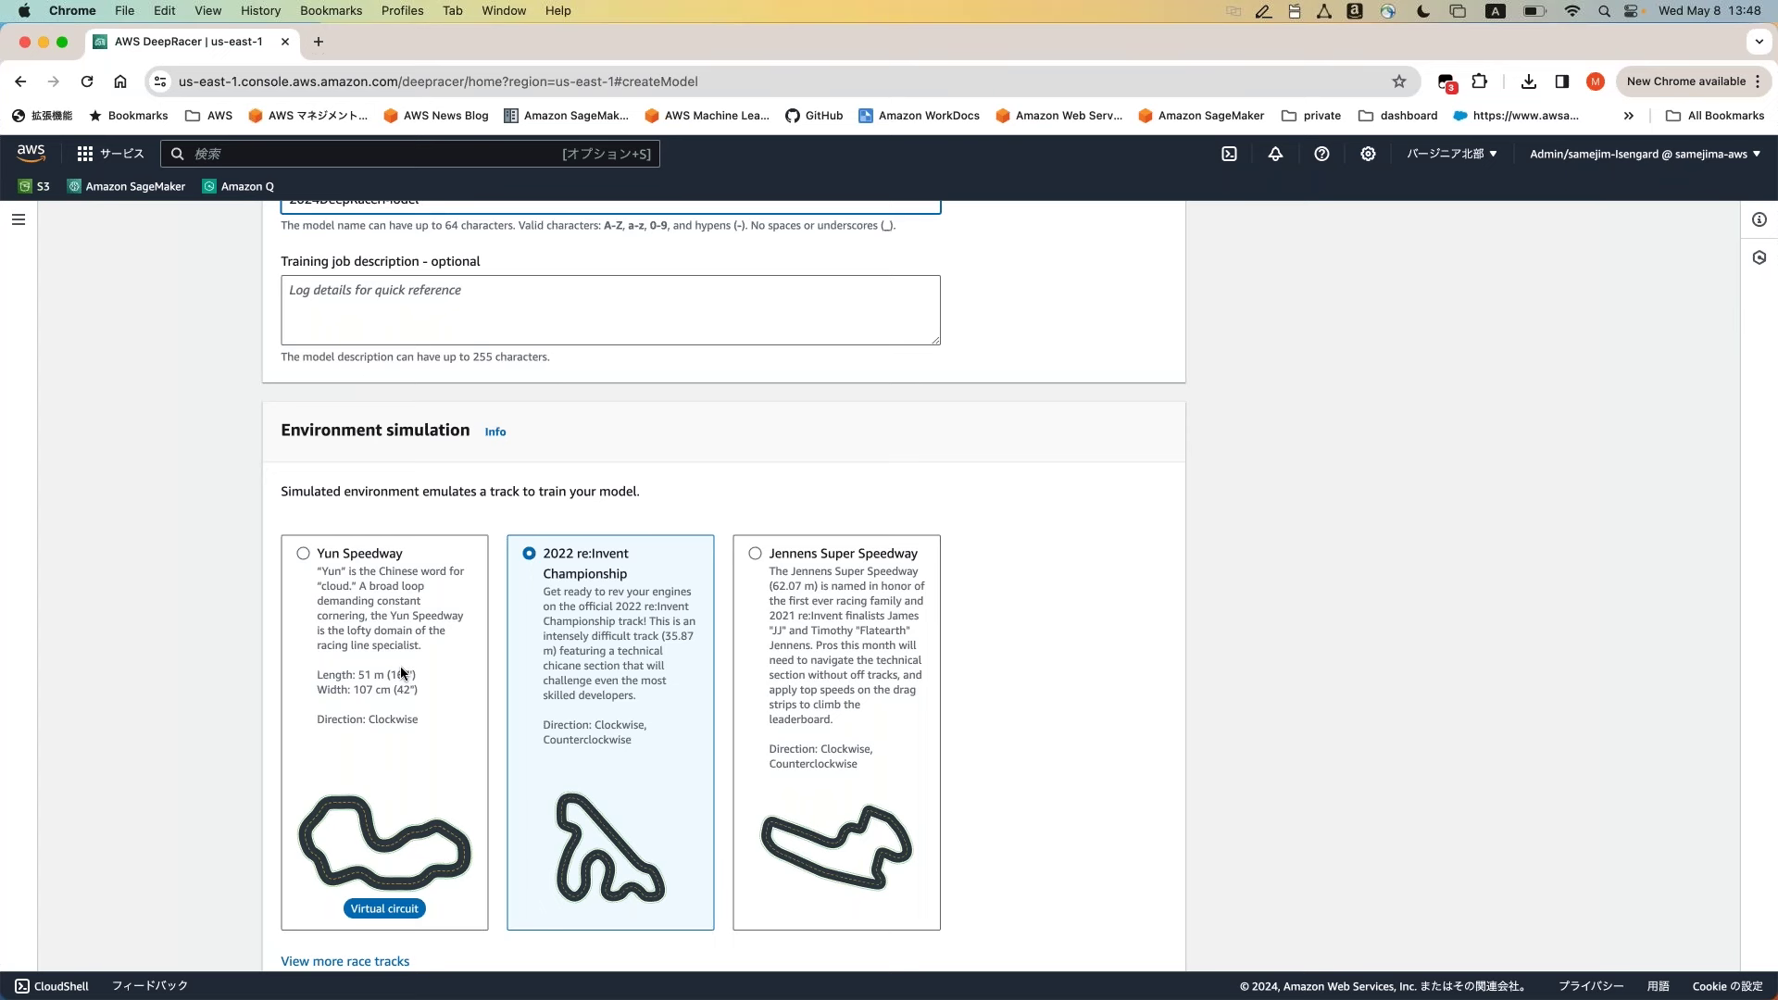
scroll(400, 667, down, 1)
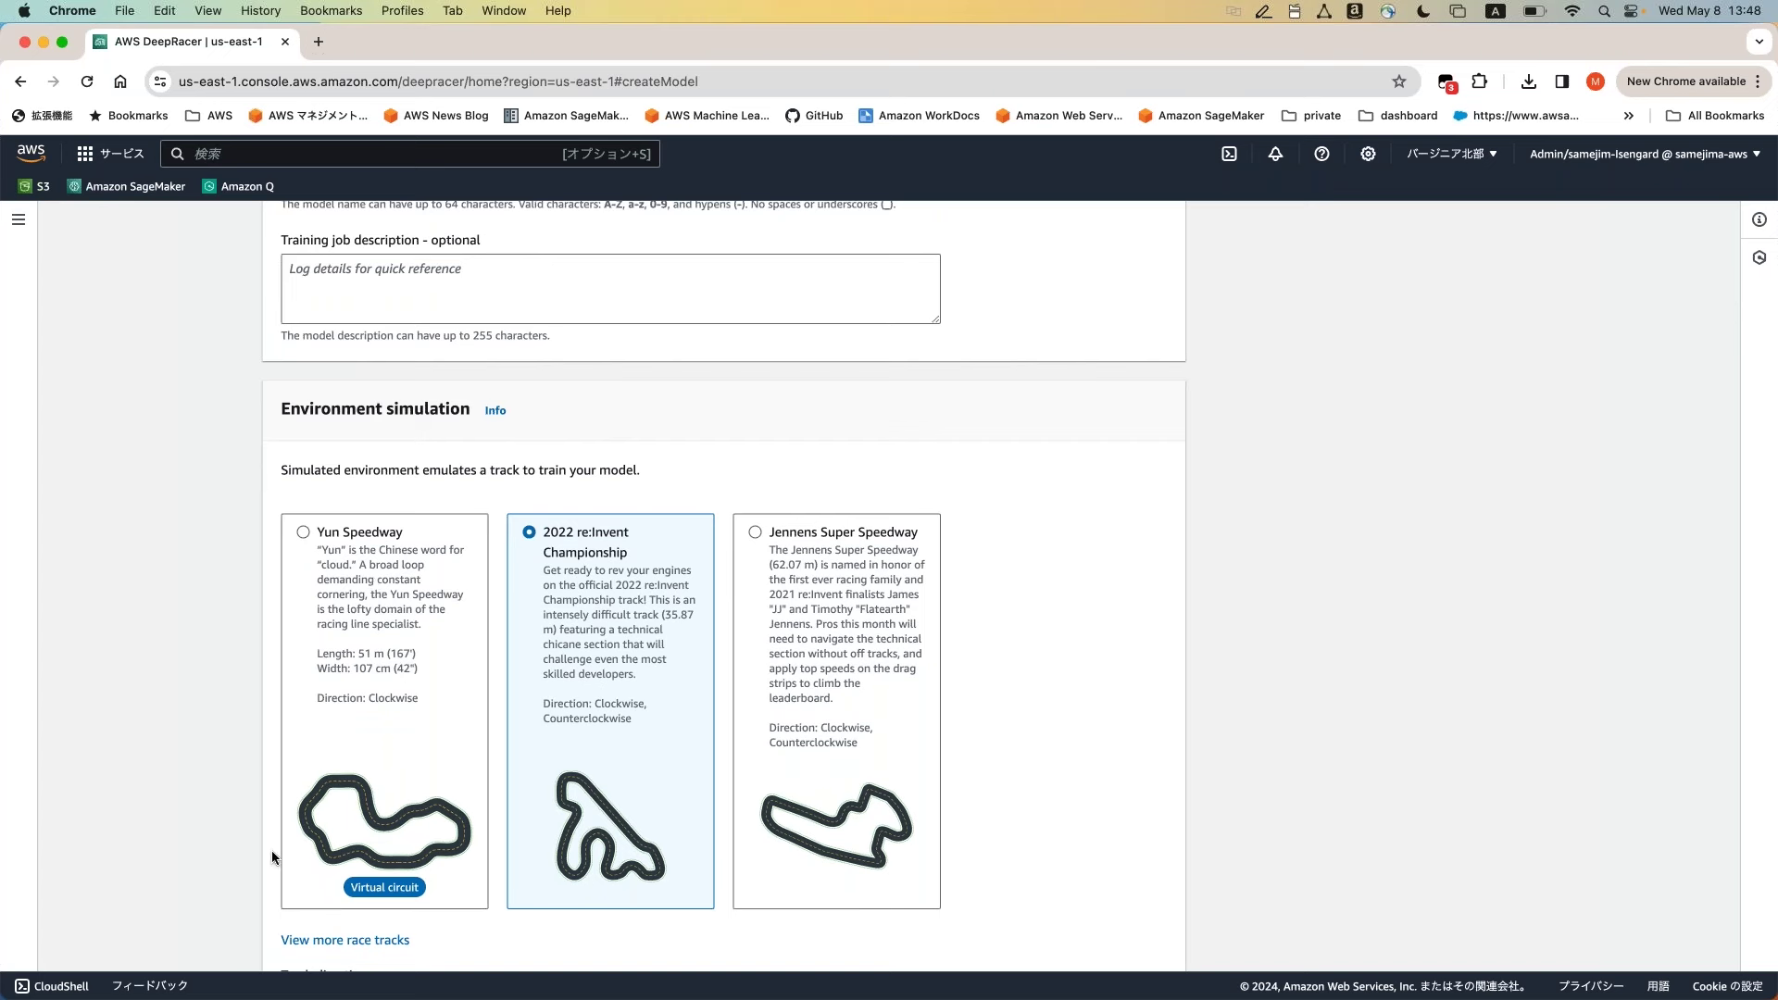
click(304, 531)
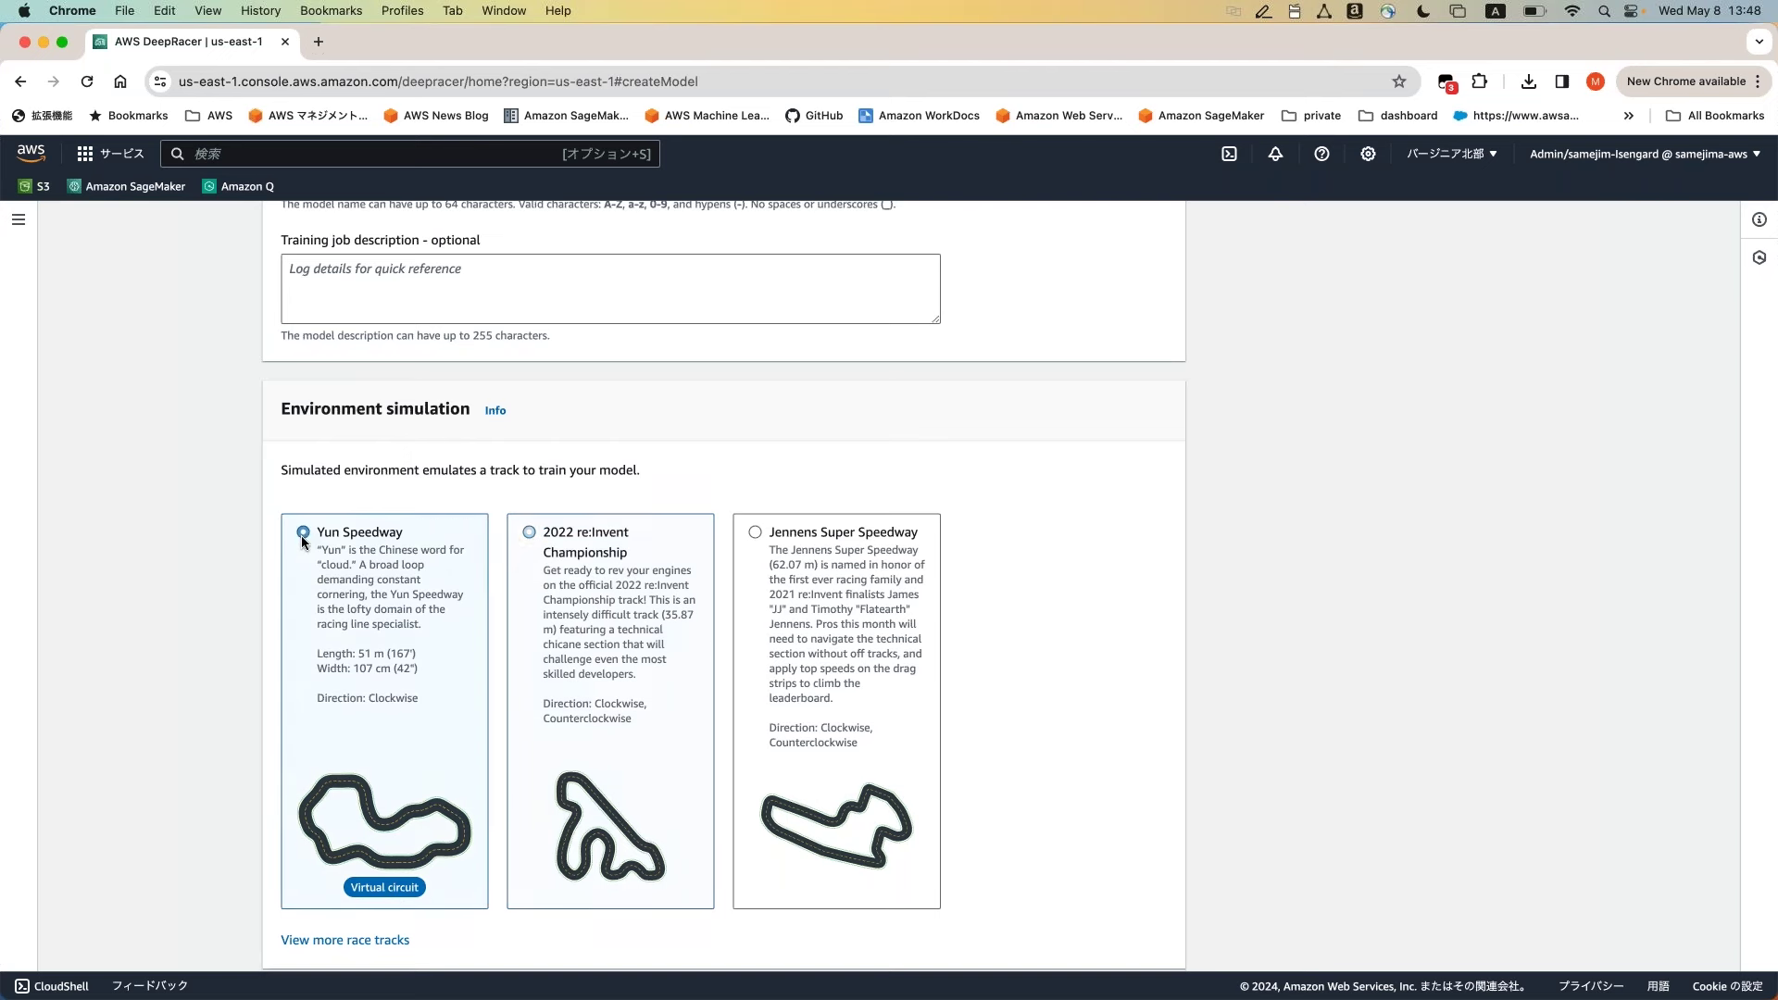
scroll(276, 585, down, 3)
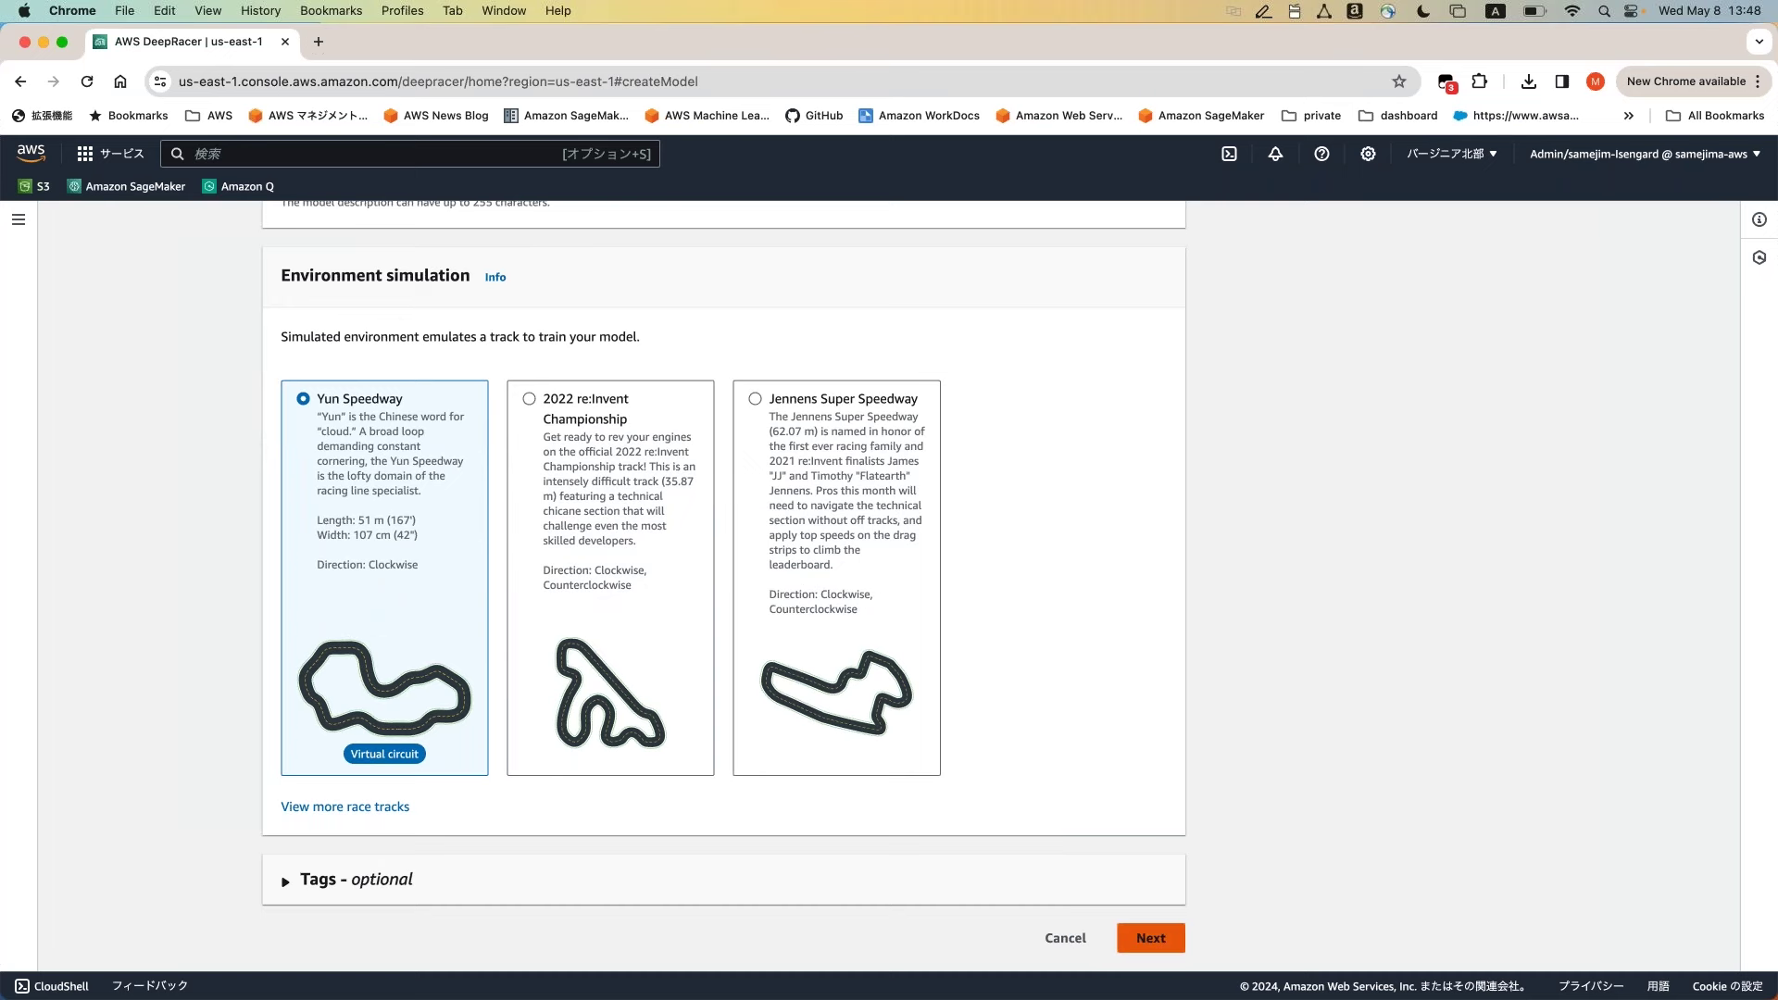
click(1152, 938)
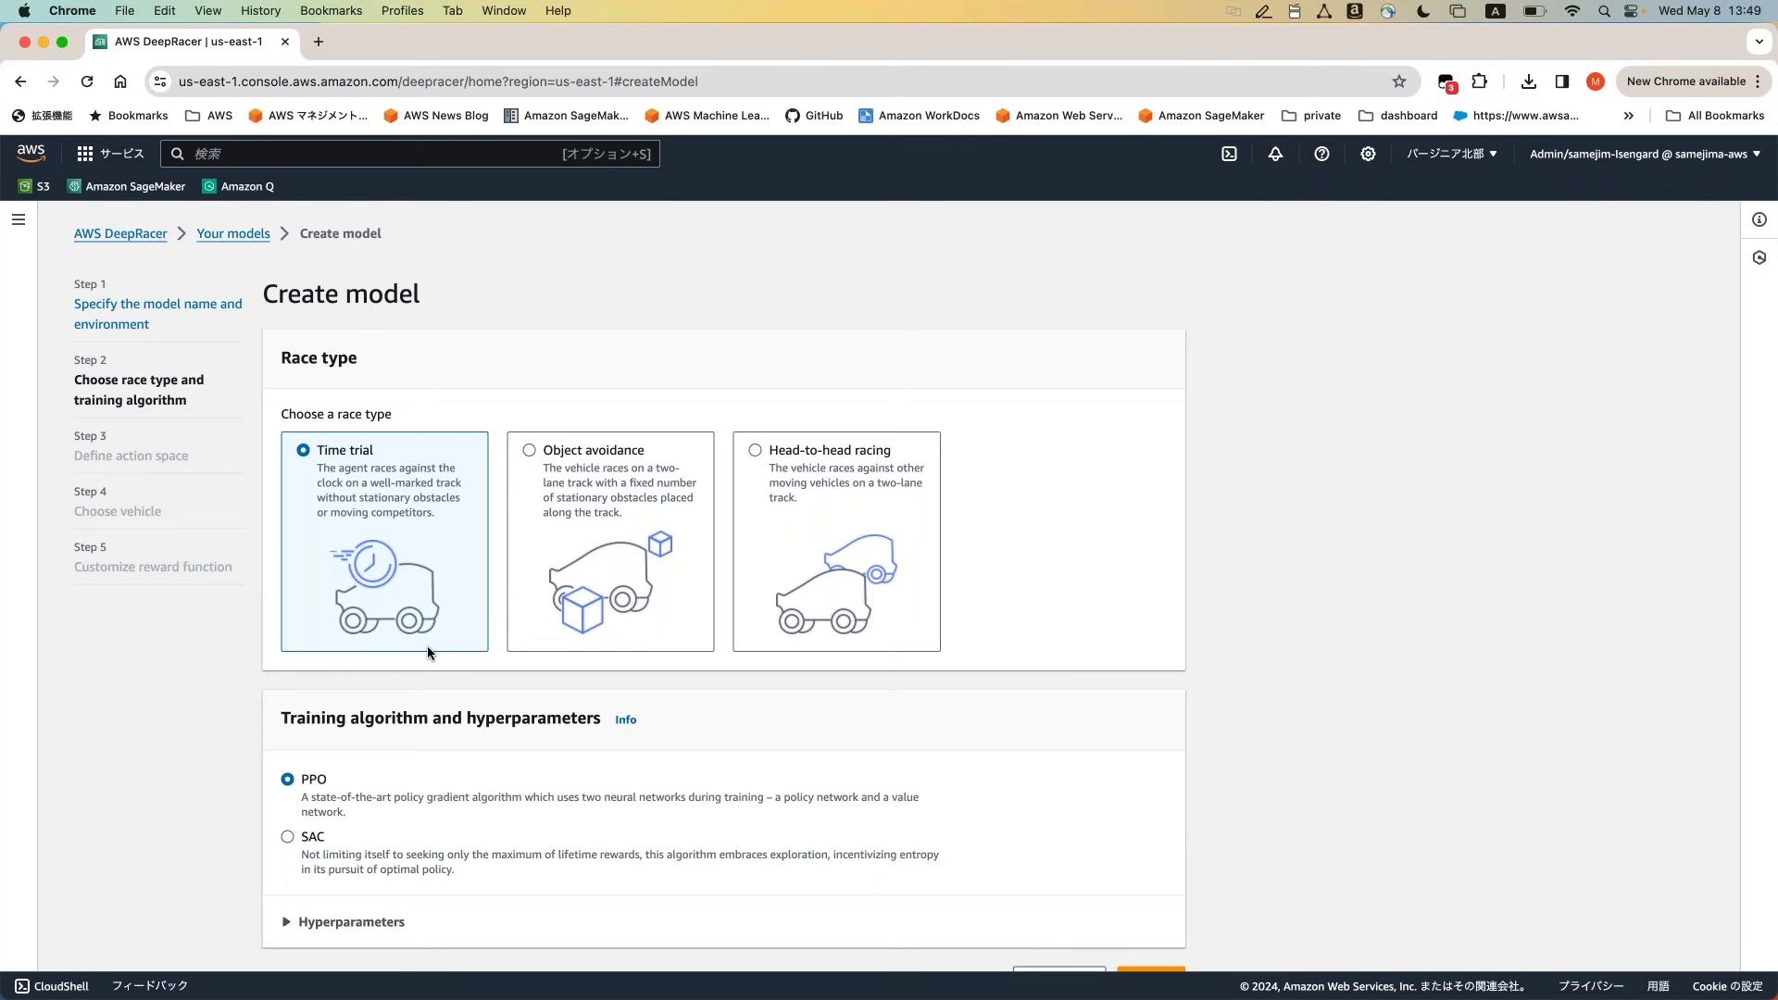
- Expand and review the PPO hyperparameters, keep Time trial and the defaults, and continue to the action space definition
scroll(422, 652, down, 2)
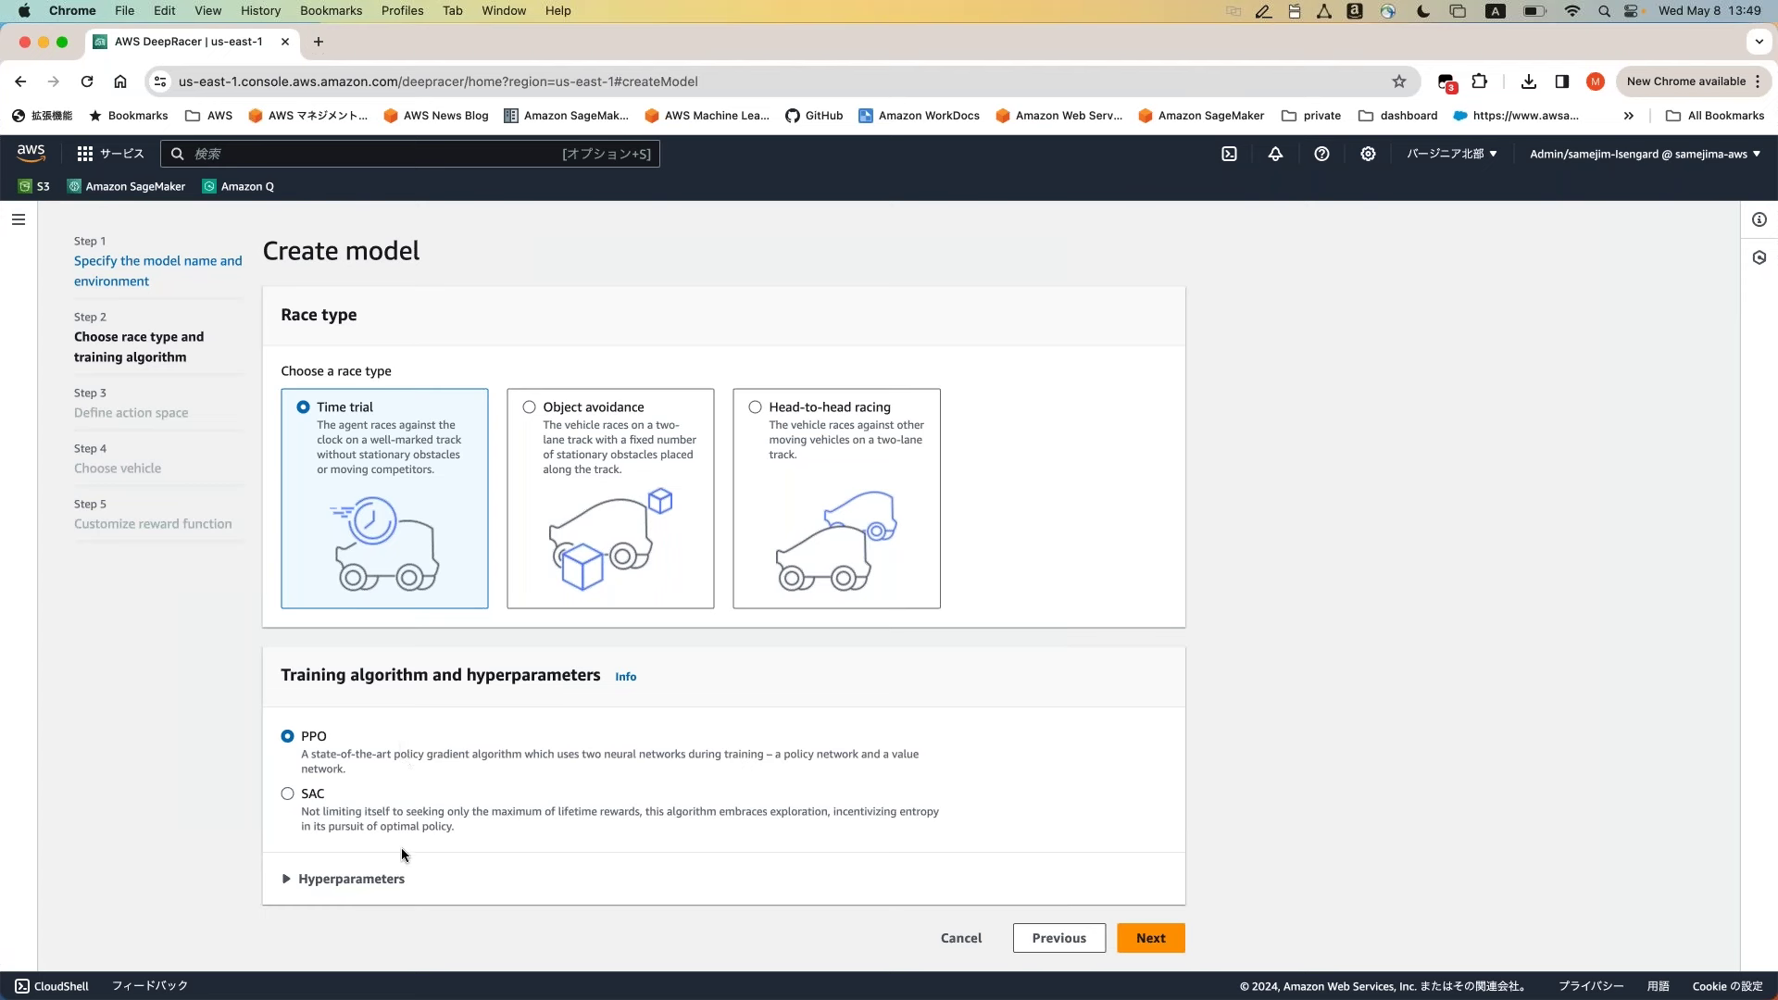
click(289, 880)
scroll(288, 880, down, 1)
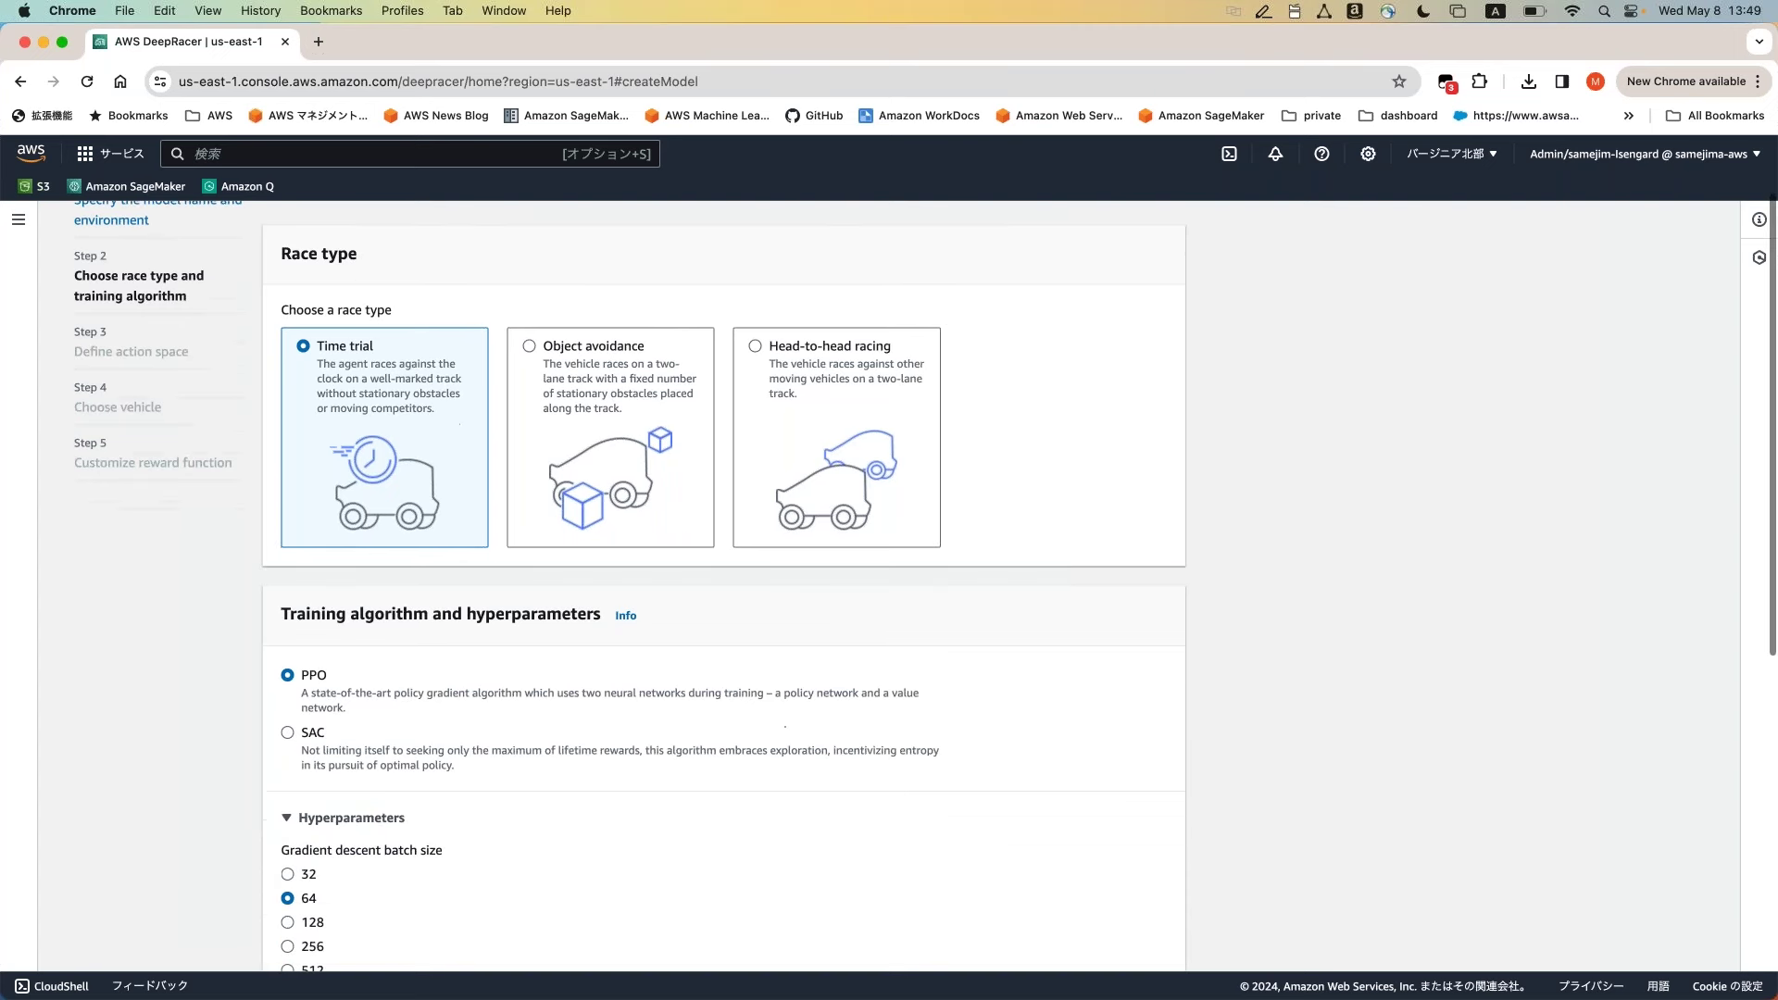
scroll(722, 593, up, 1)
scroll(722, 593, down, 1)
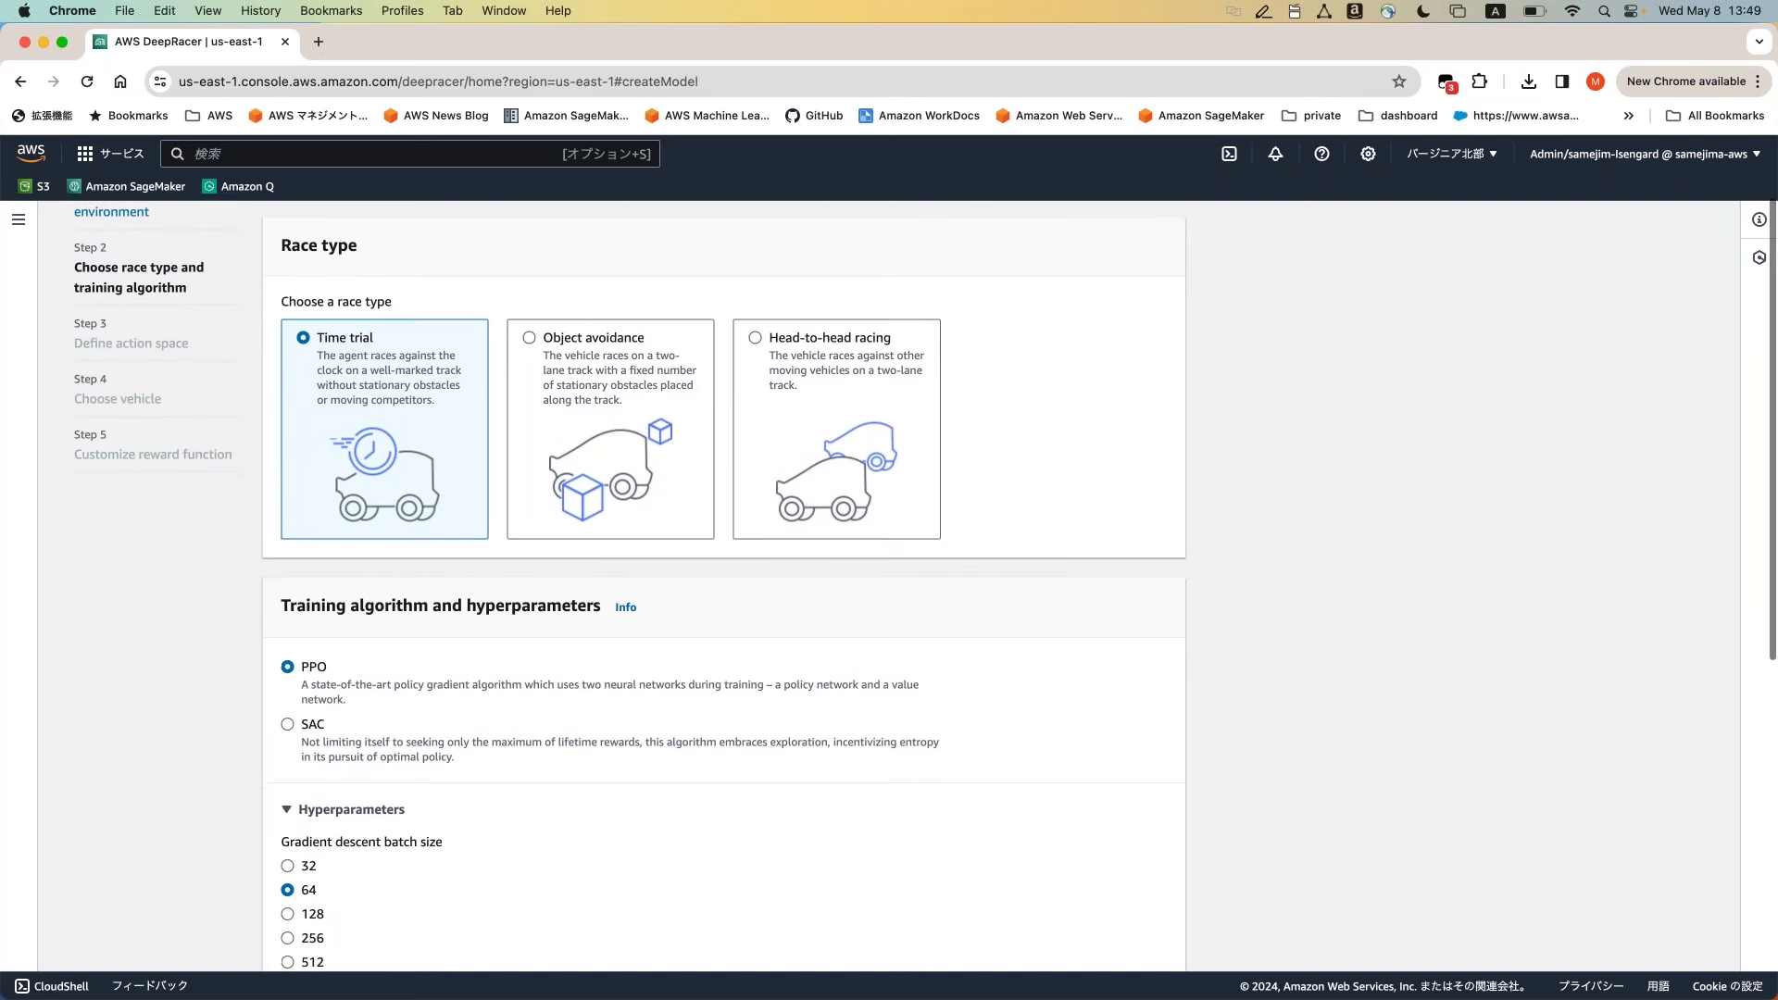
scroll(722, 593, down, 5)
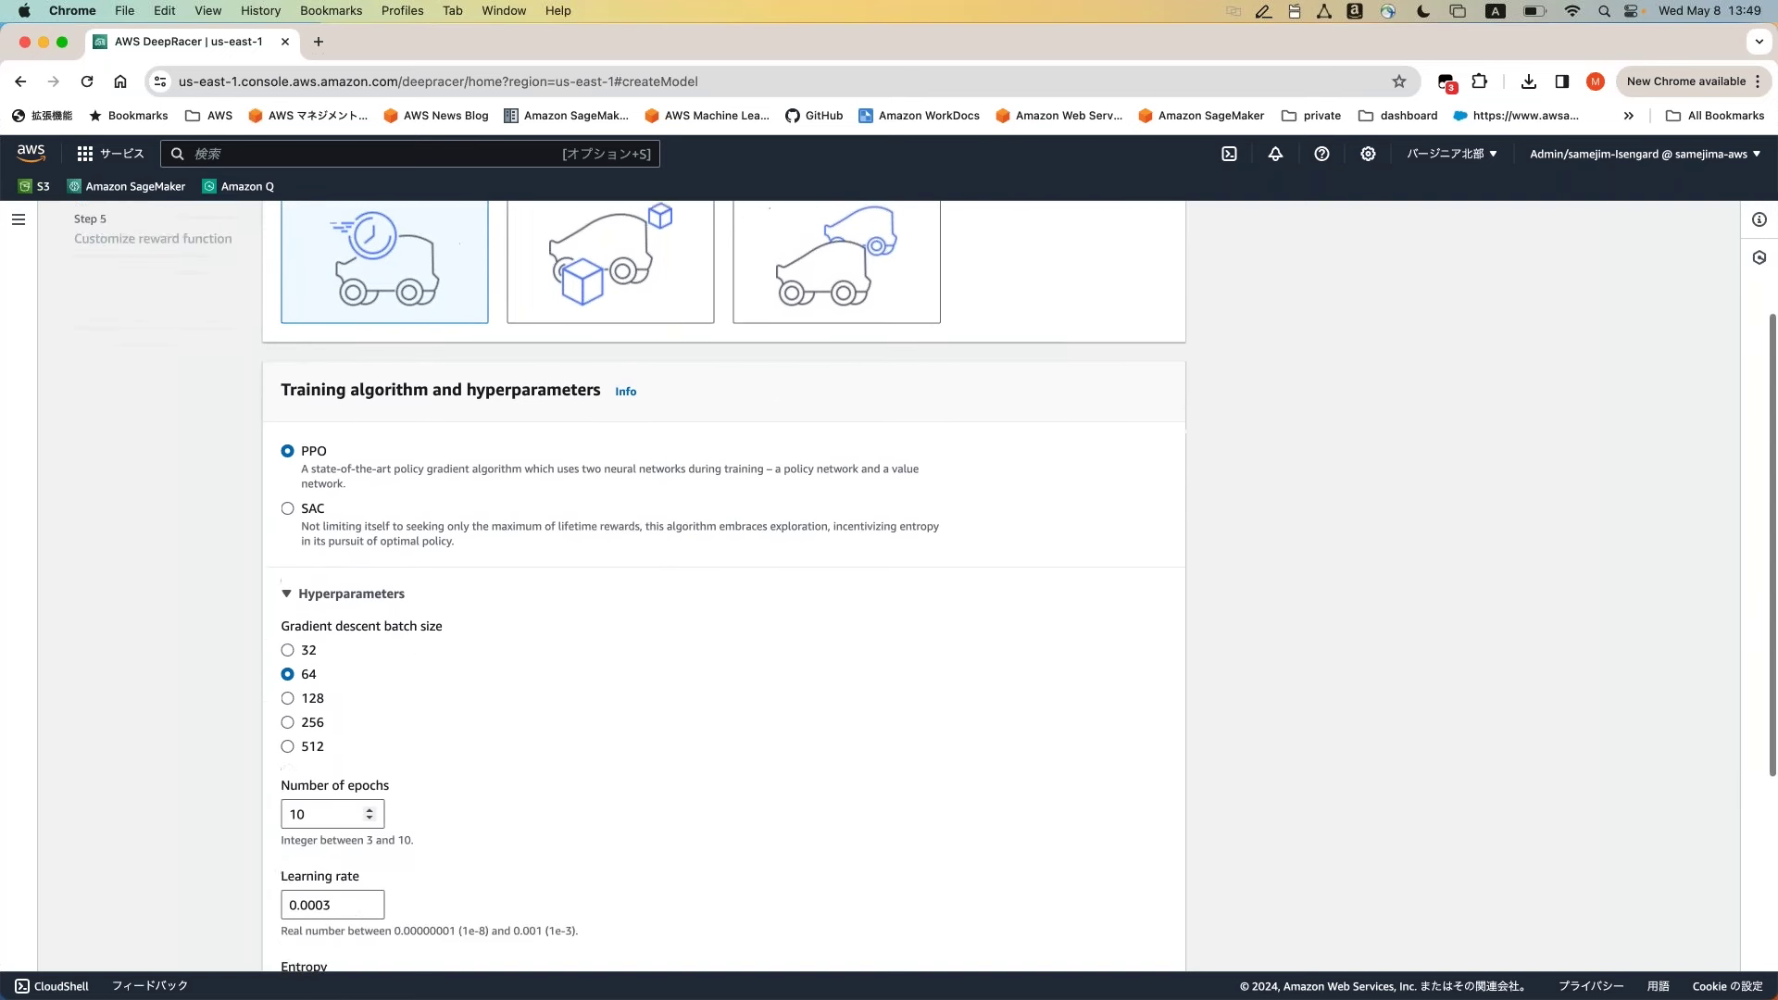
scroll(723, 592, down, 4)
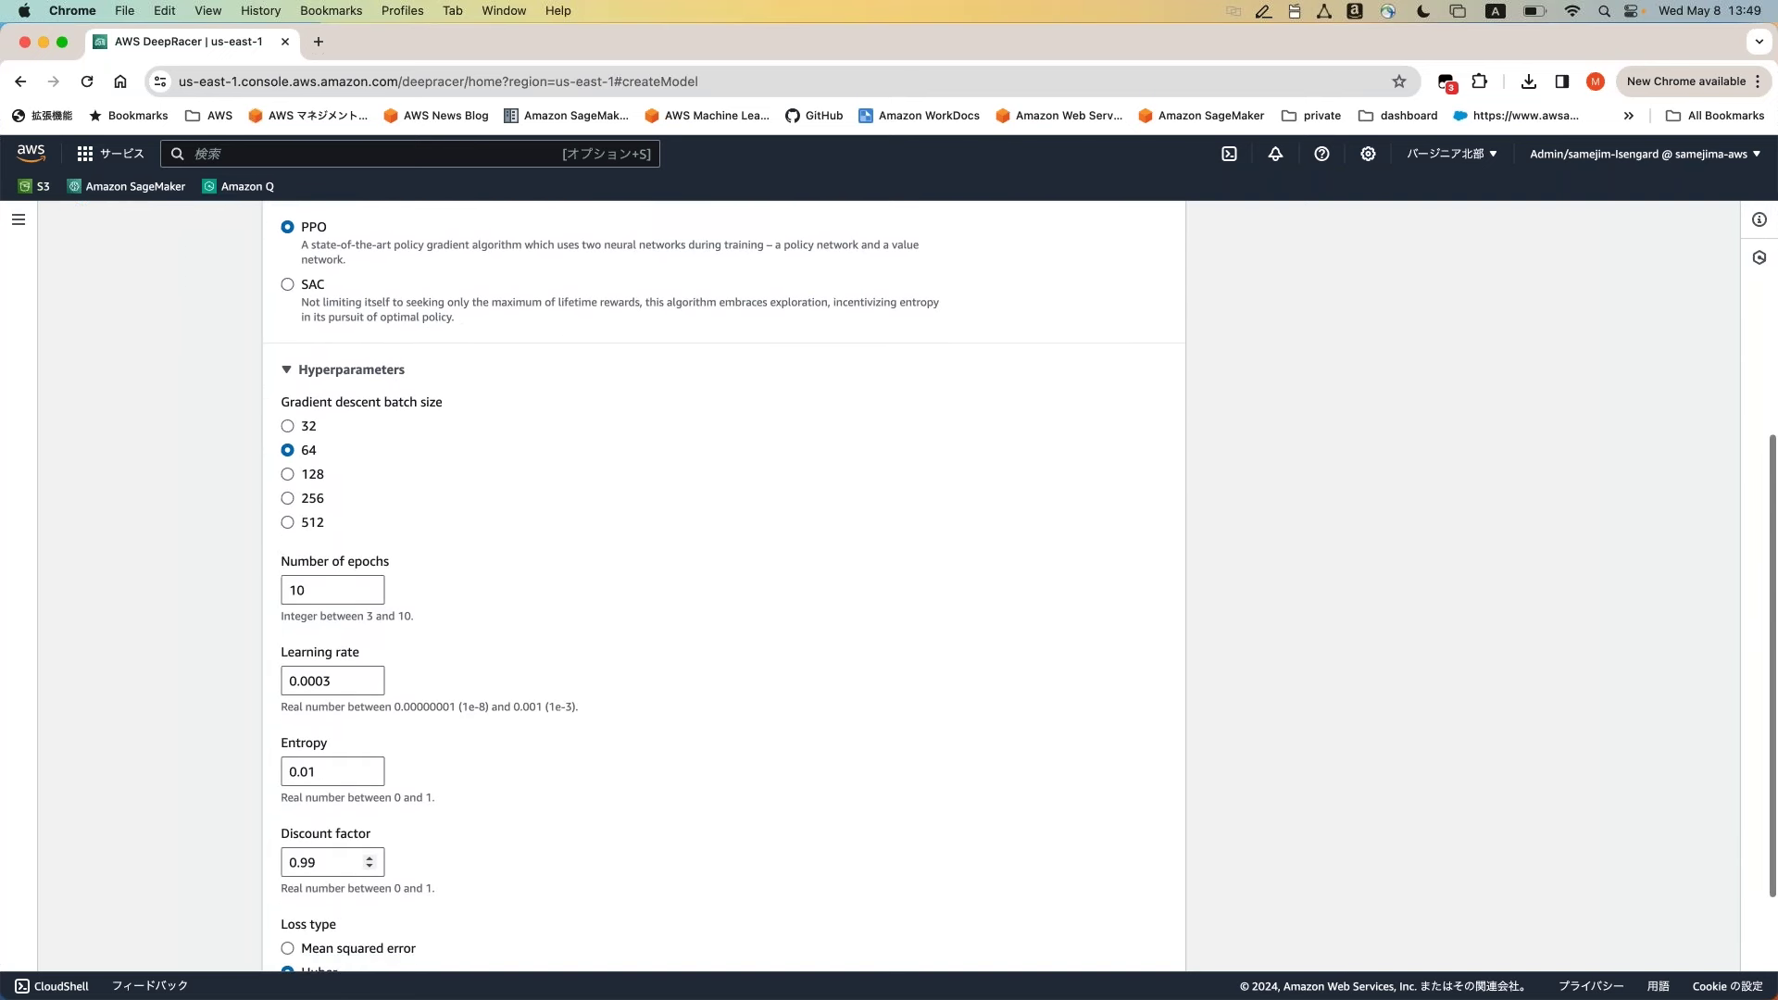
scroll(484, 567, up, 1)
scroll(484, 568, down, 2)
scroll(483, 563, down, 1)
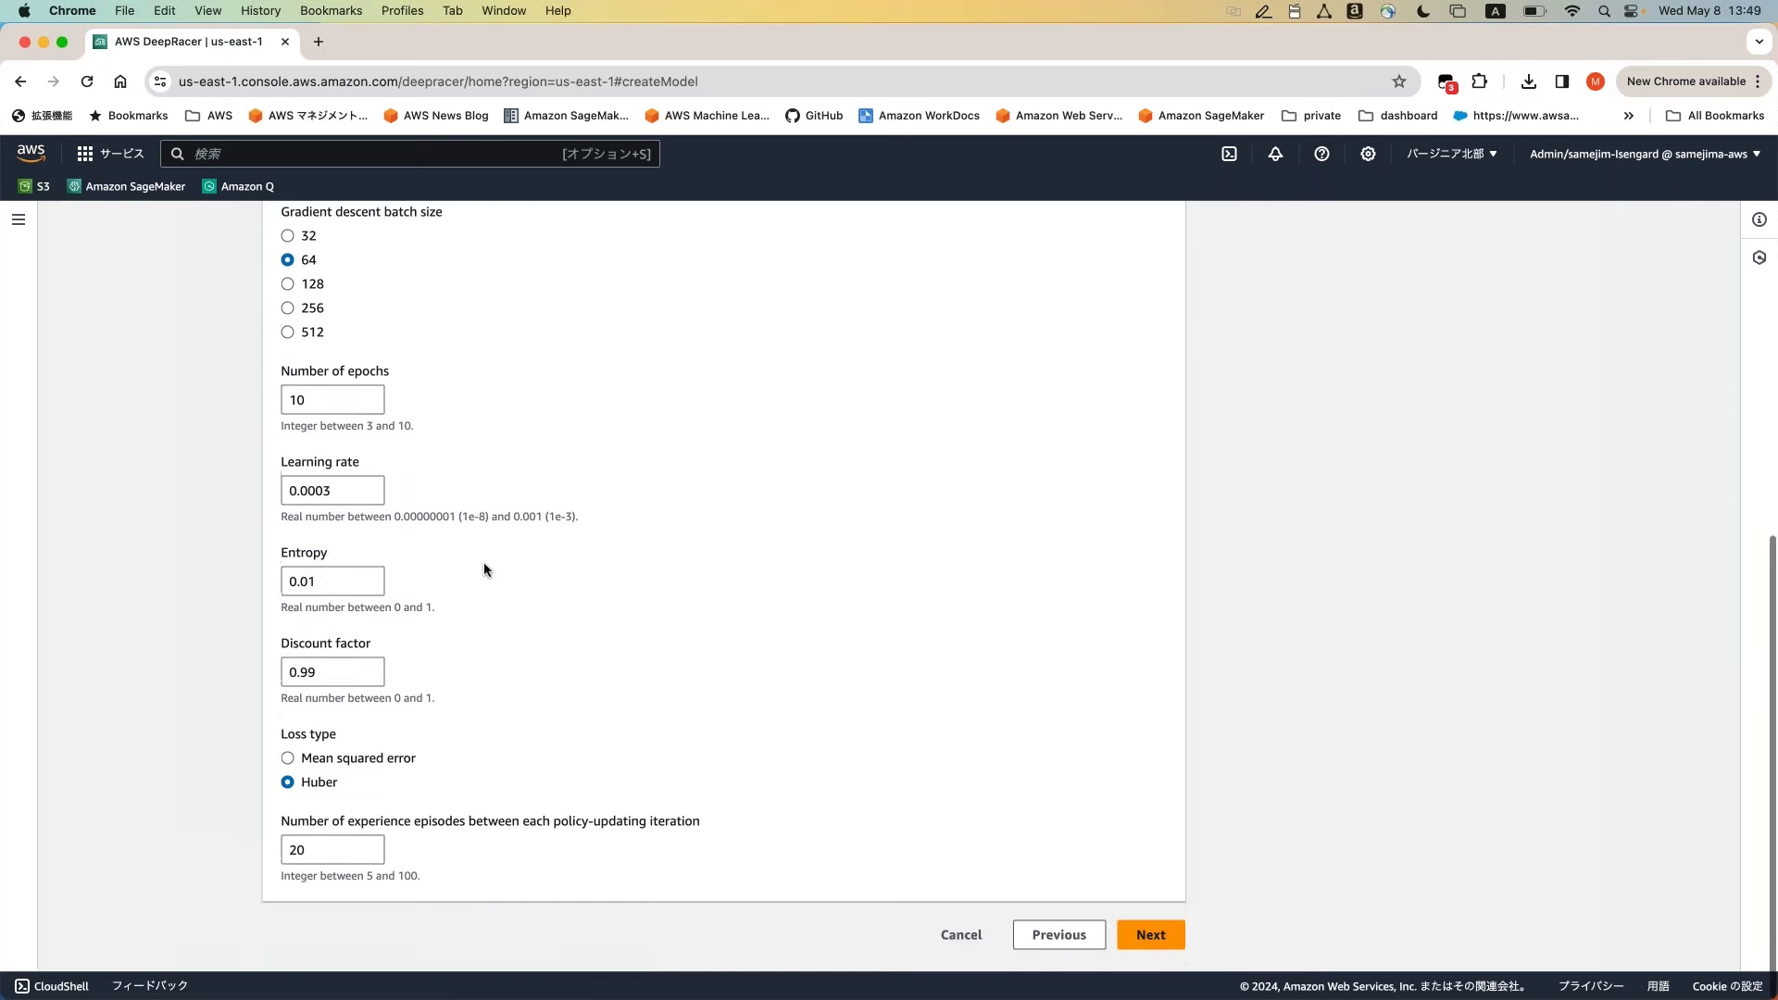
click(1150, 938)
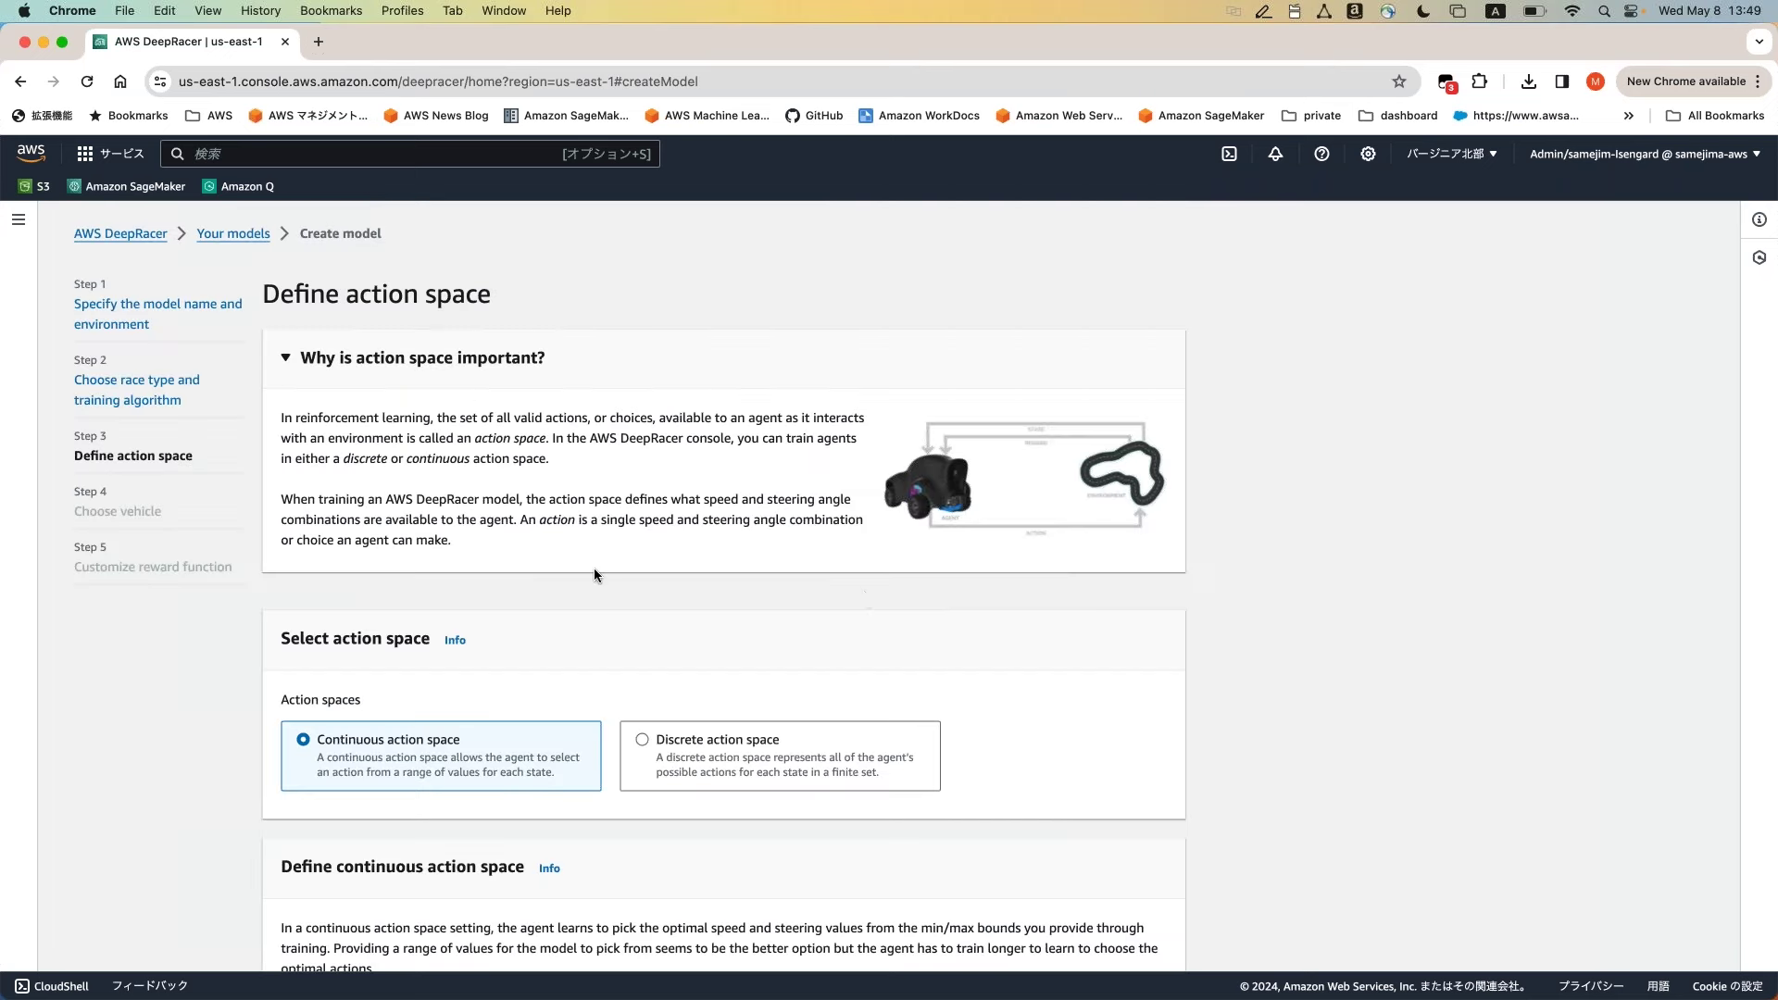
- Switch the action space to discrete and examine its steering angle and speed settings
scroll(470, 497, down, 1)
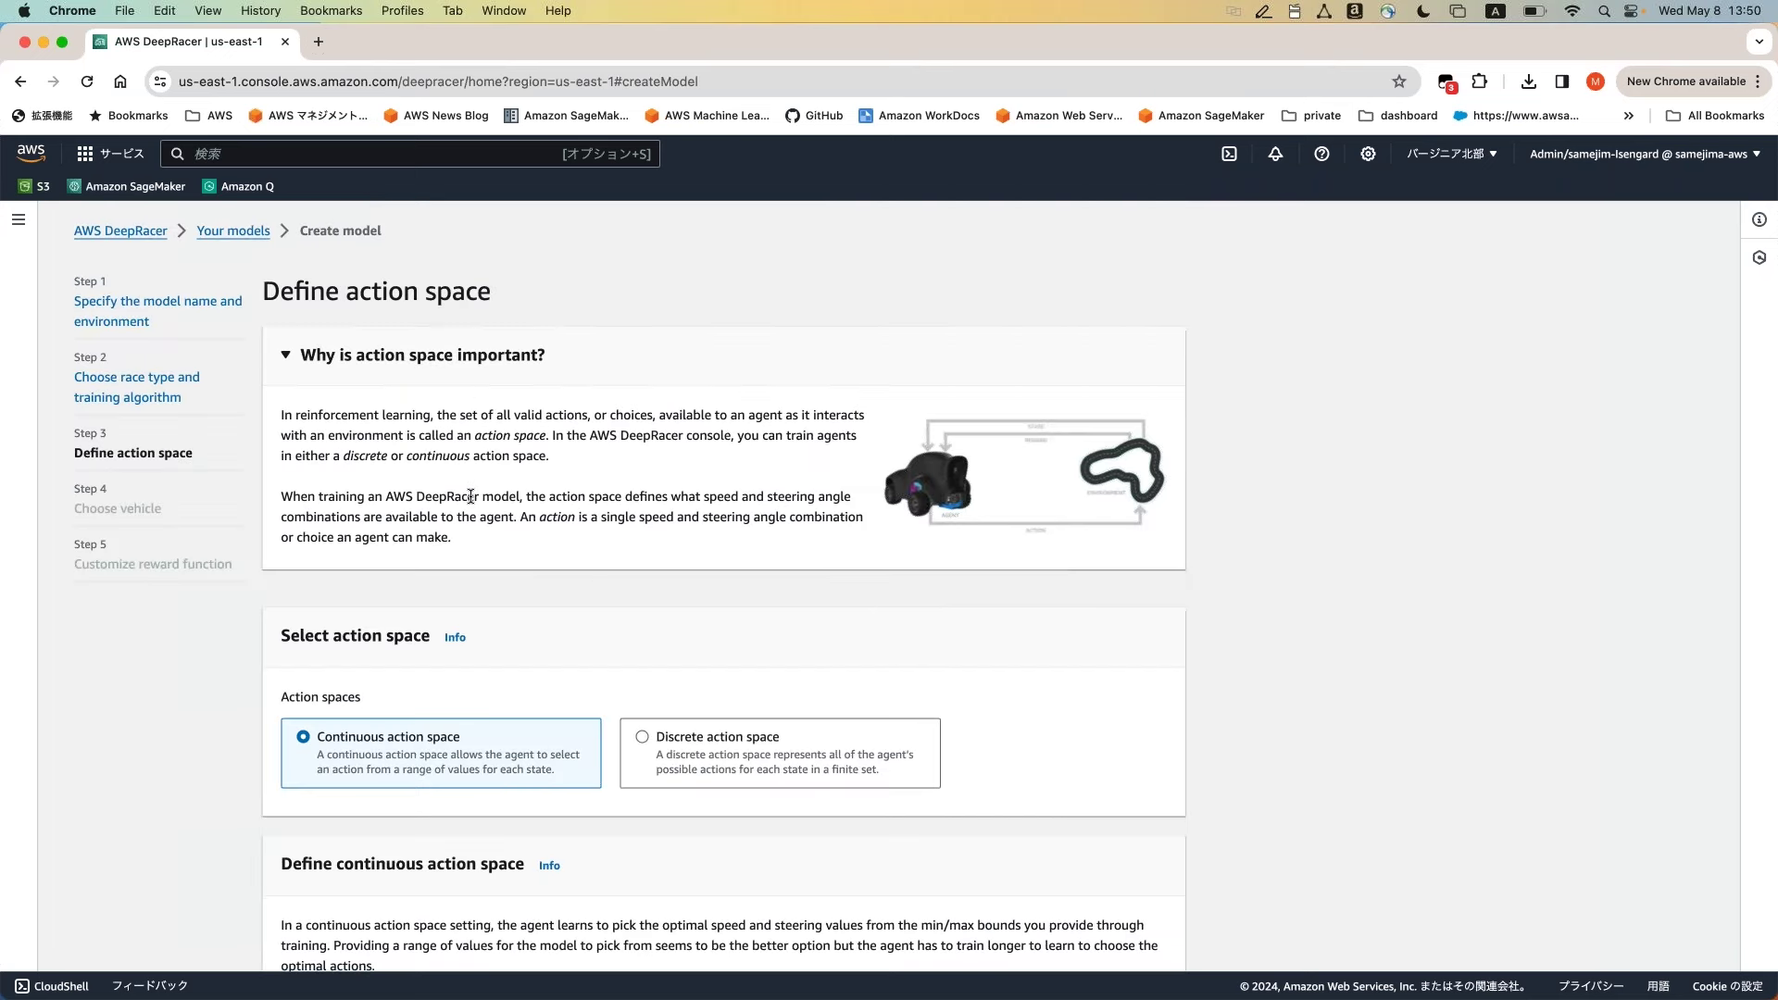
scroll(471, 496, down, 1)
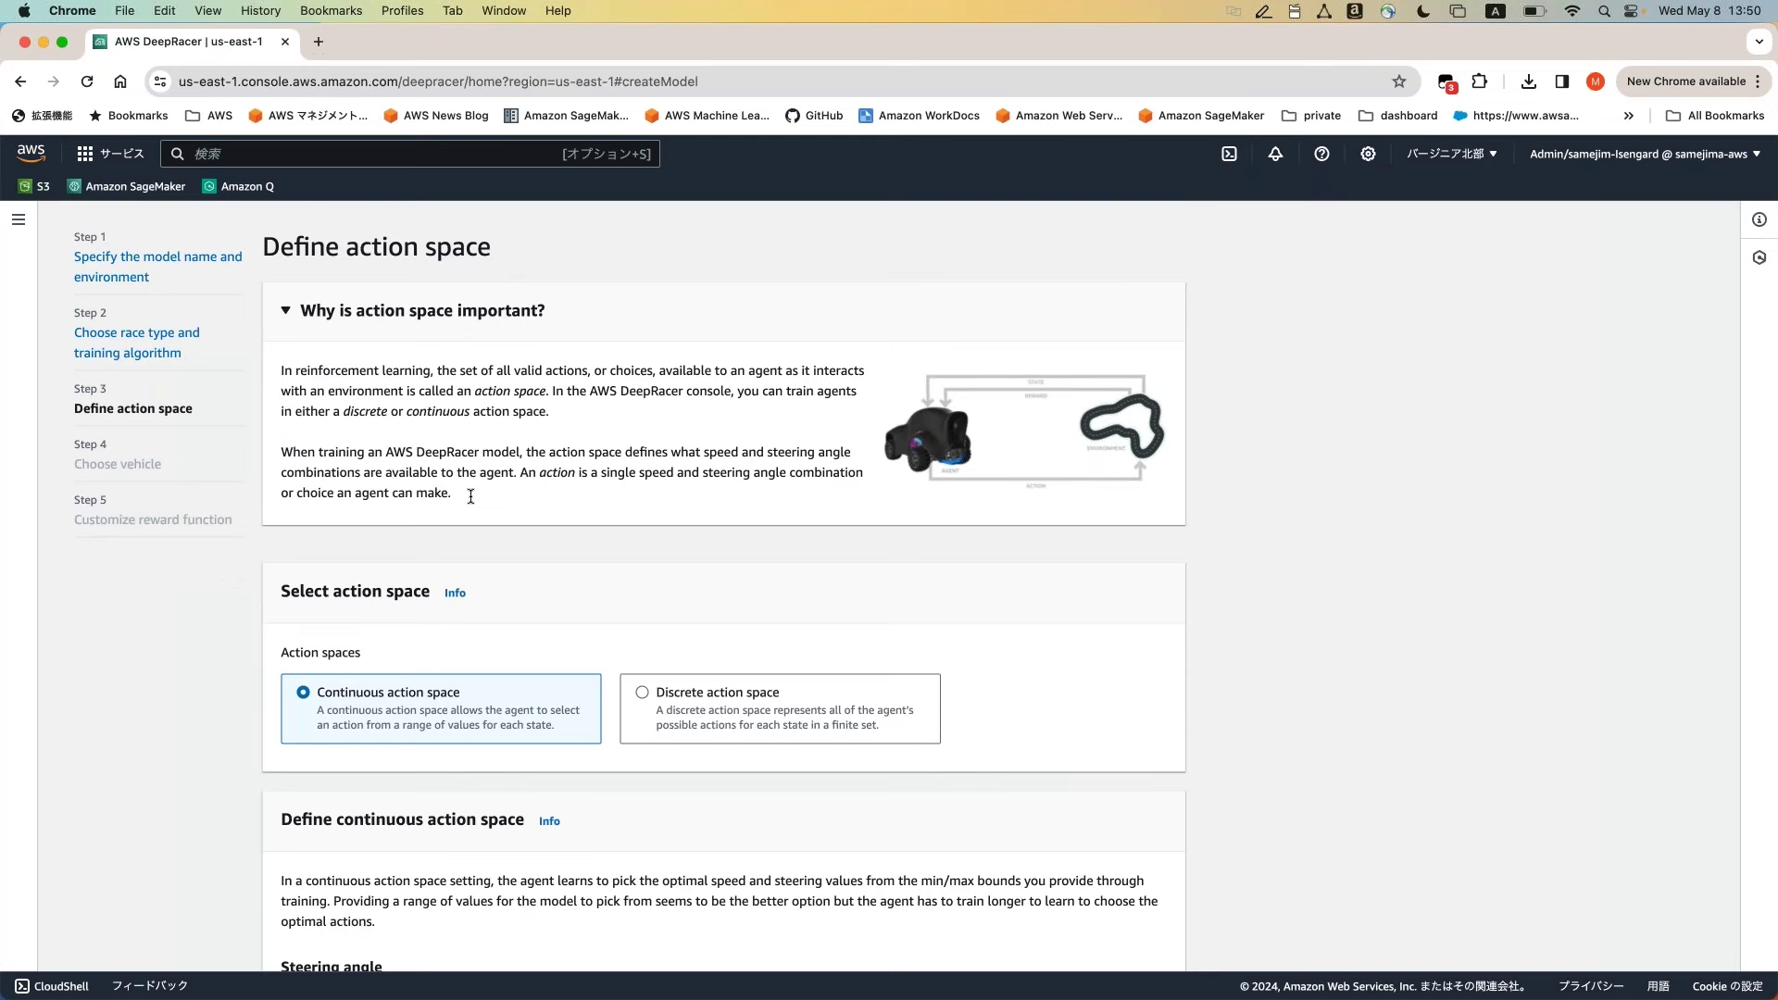
scroll(470, 497, down, 2)
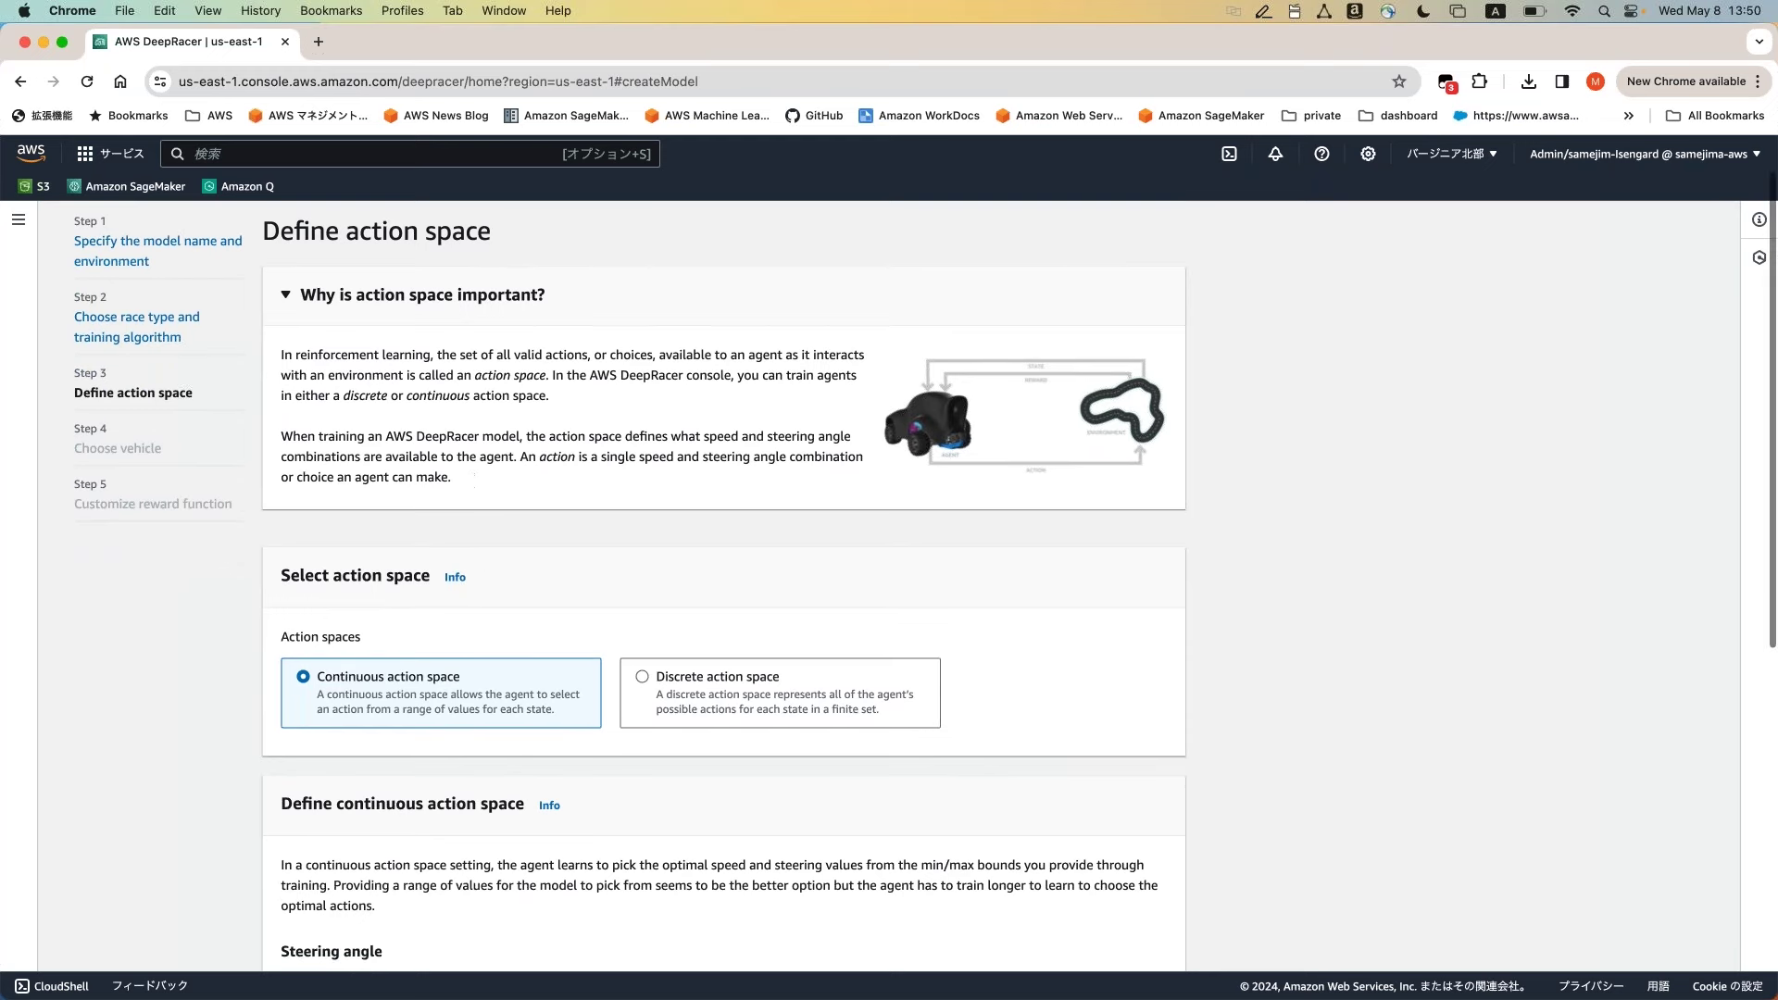
scroll(450, 435, down, 3)
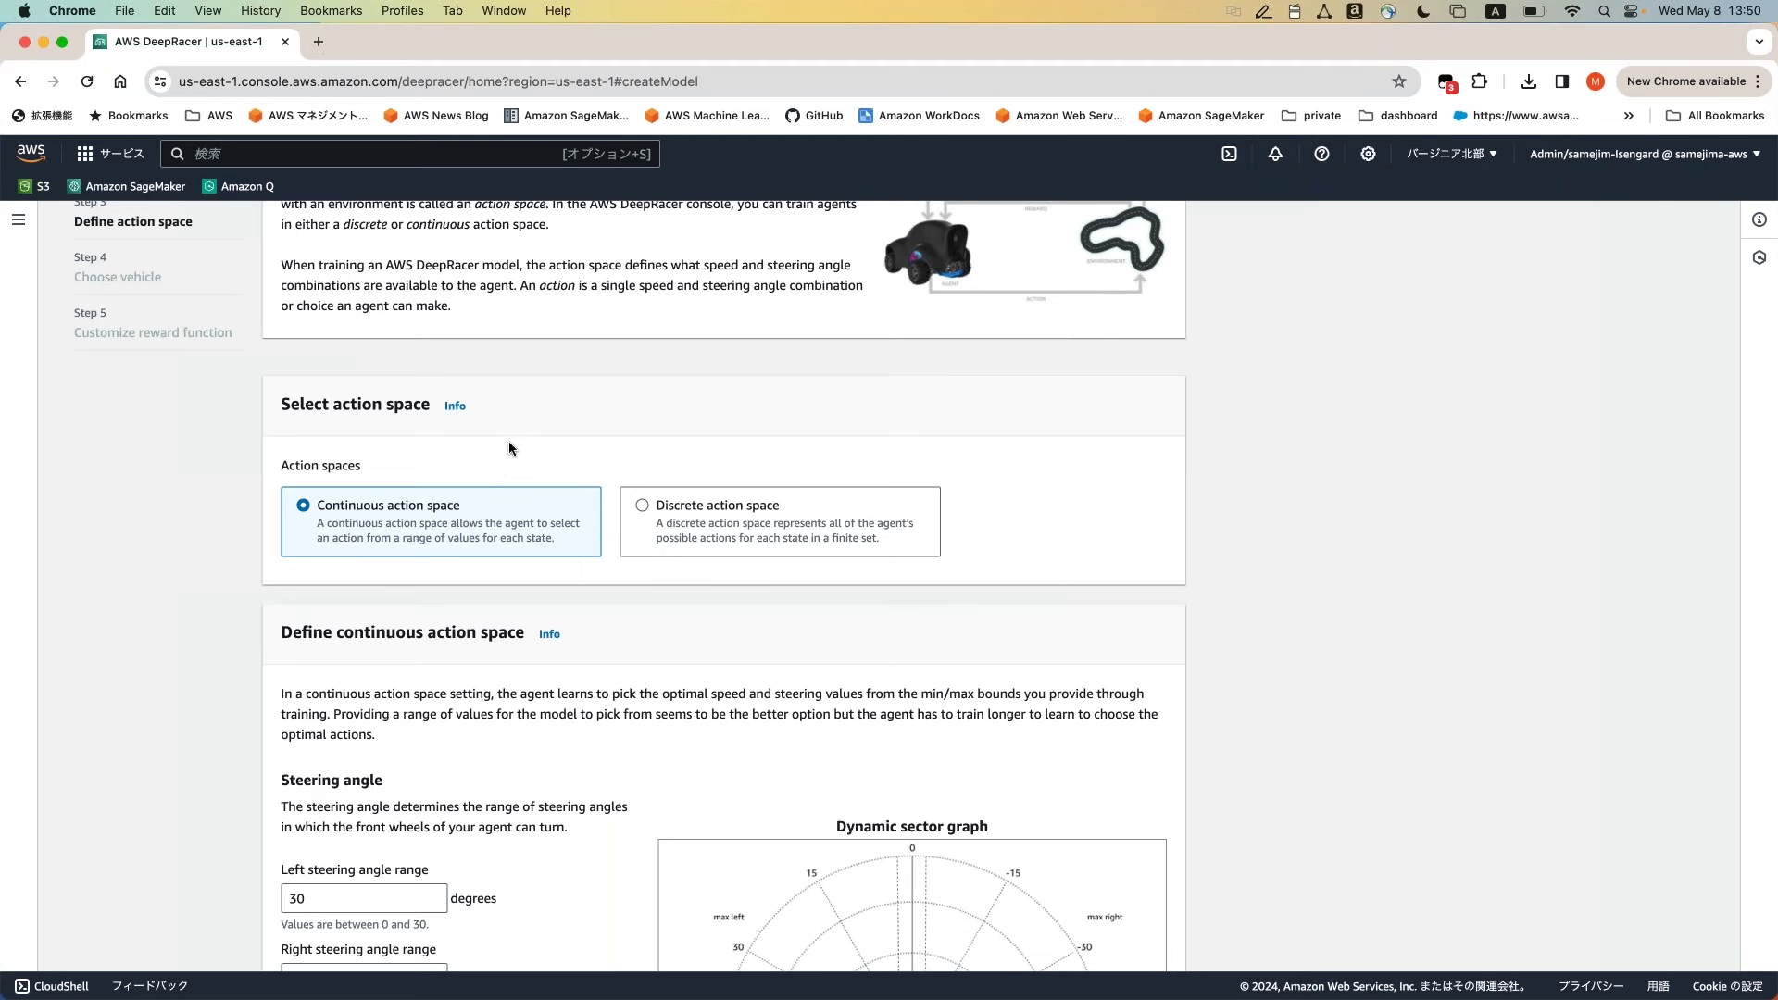
scroll(509, 449, down, 2)
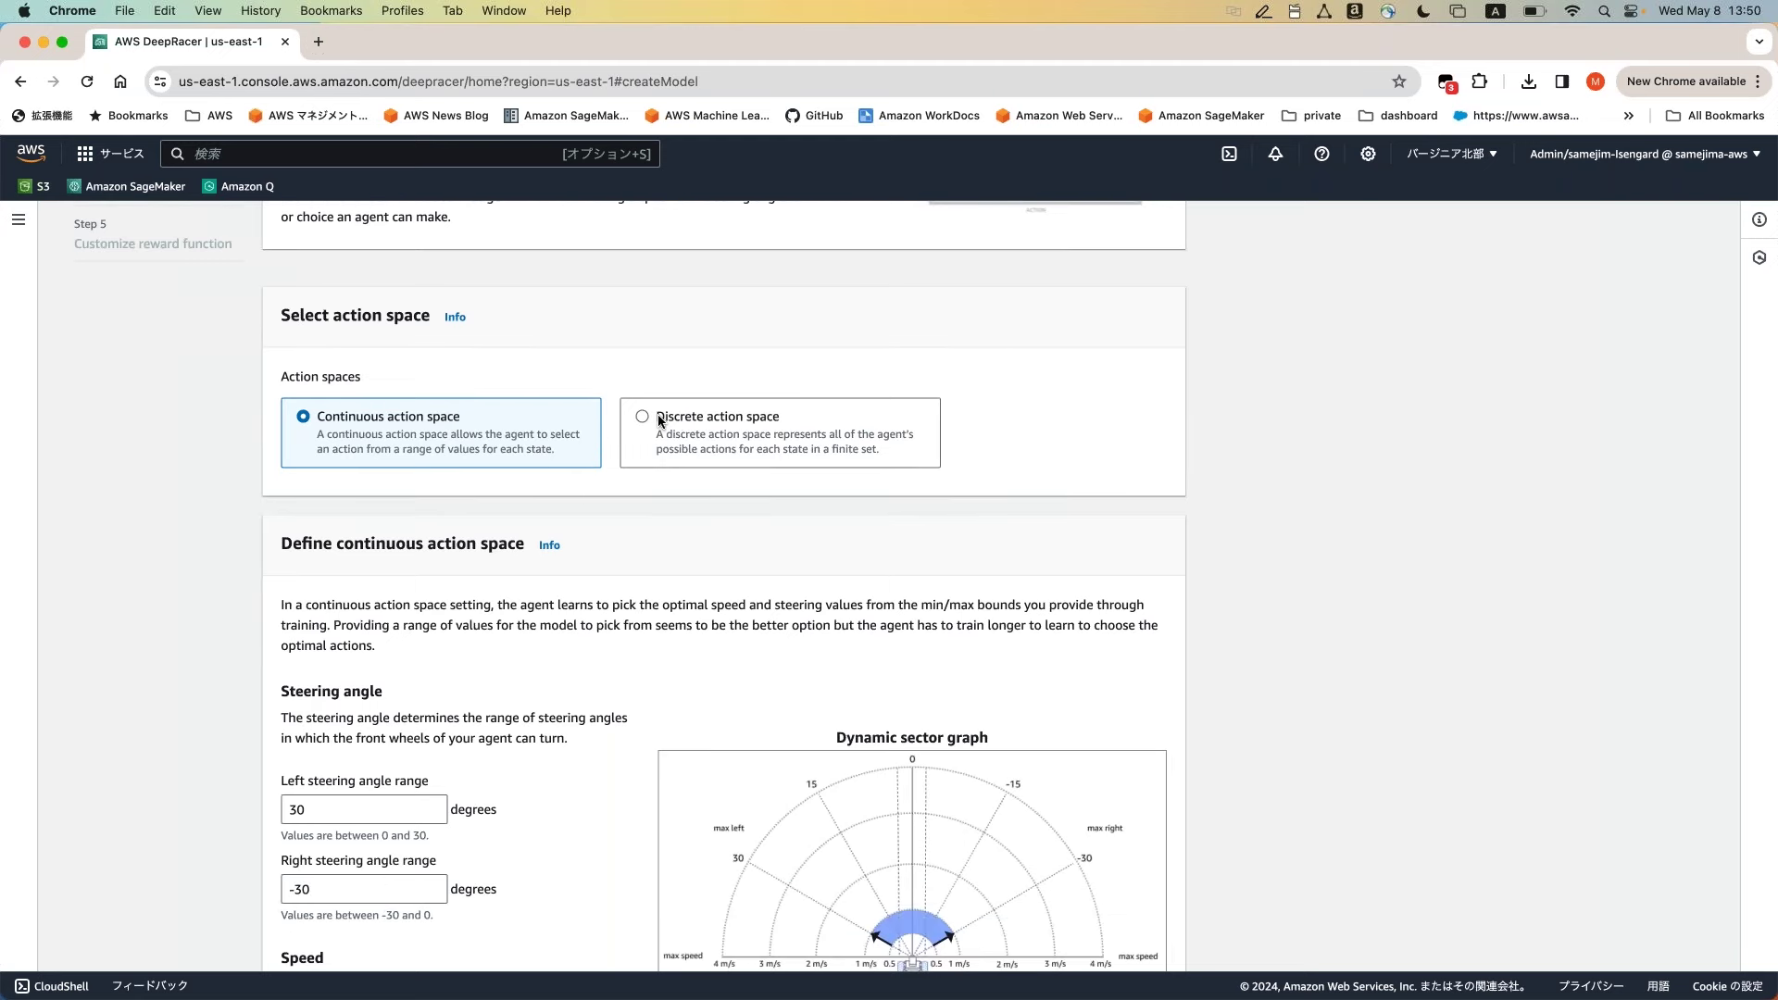
click(661, 421)
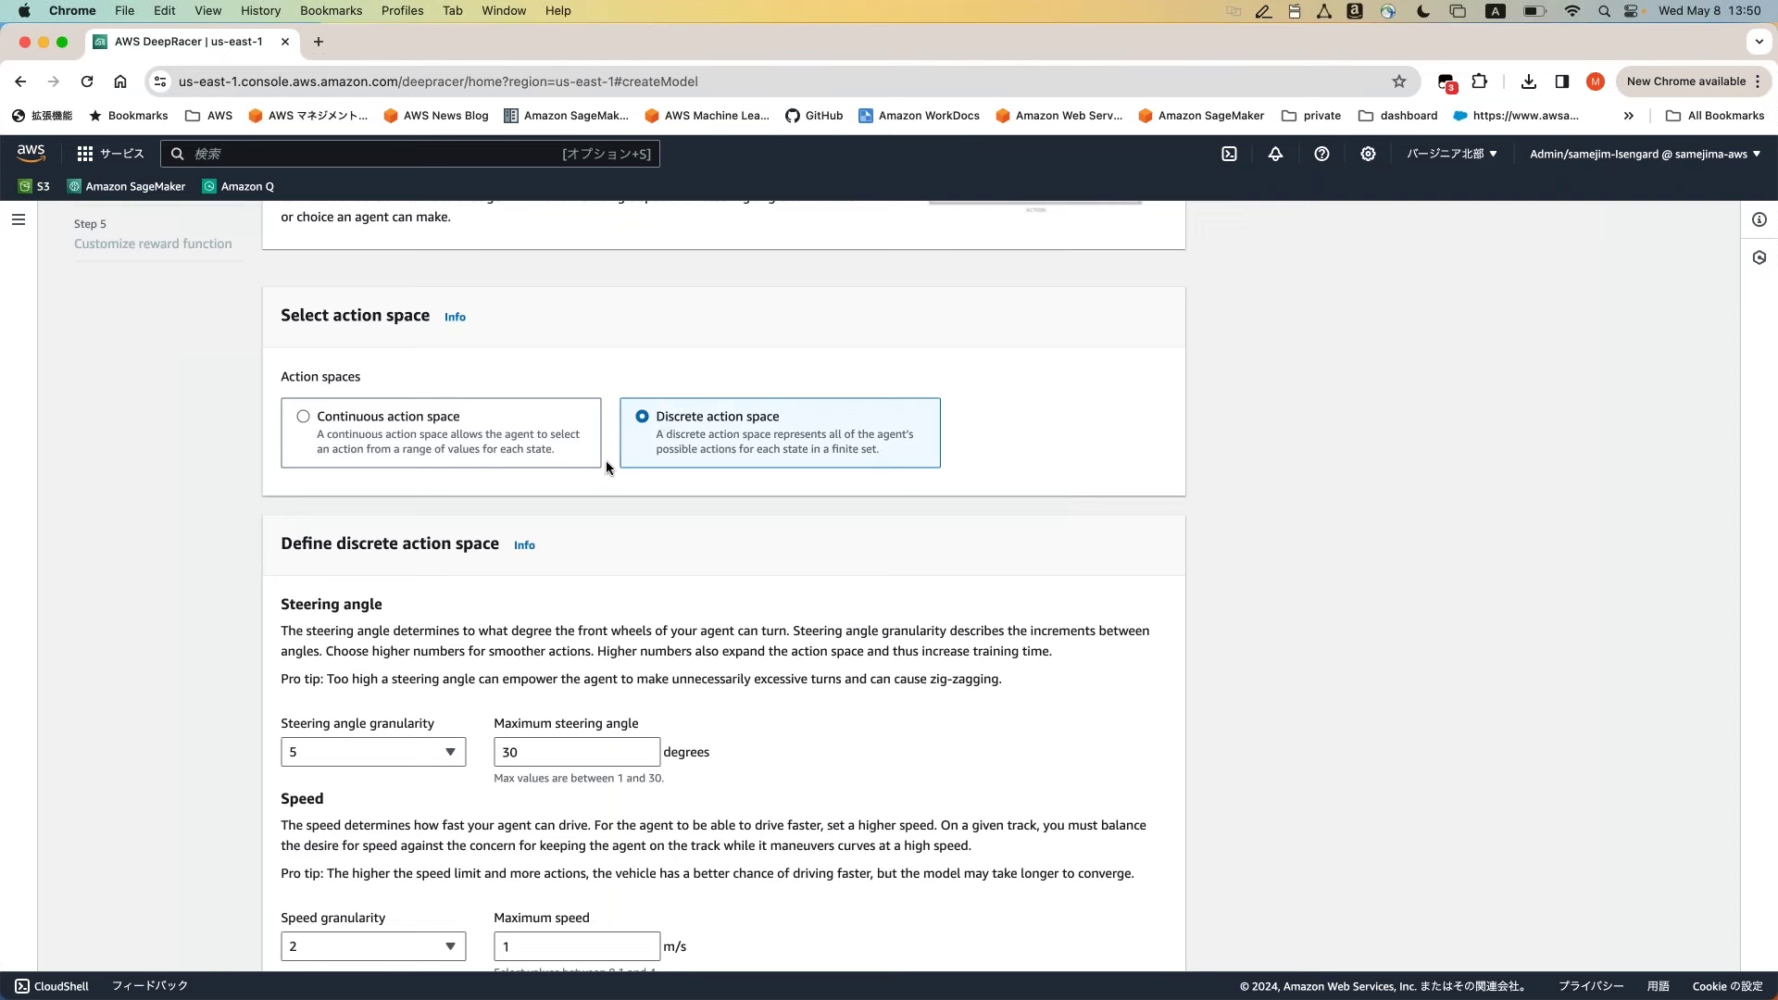
scroll(599, 465, down, 1)
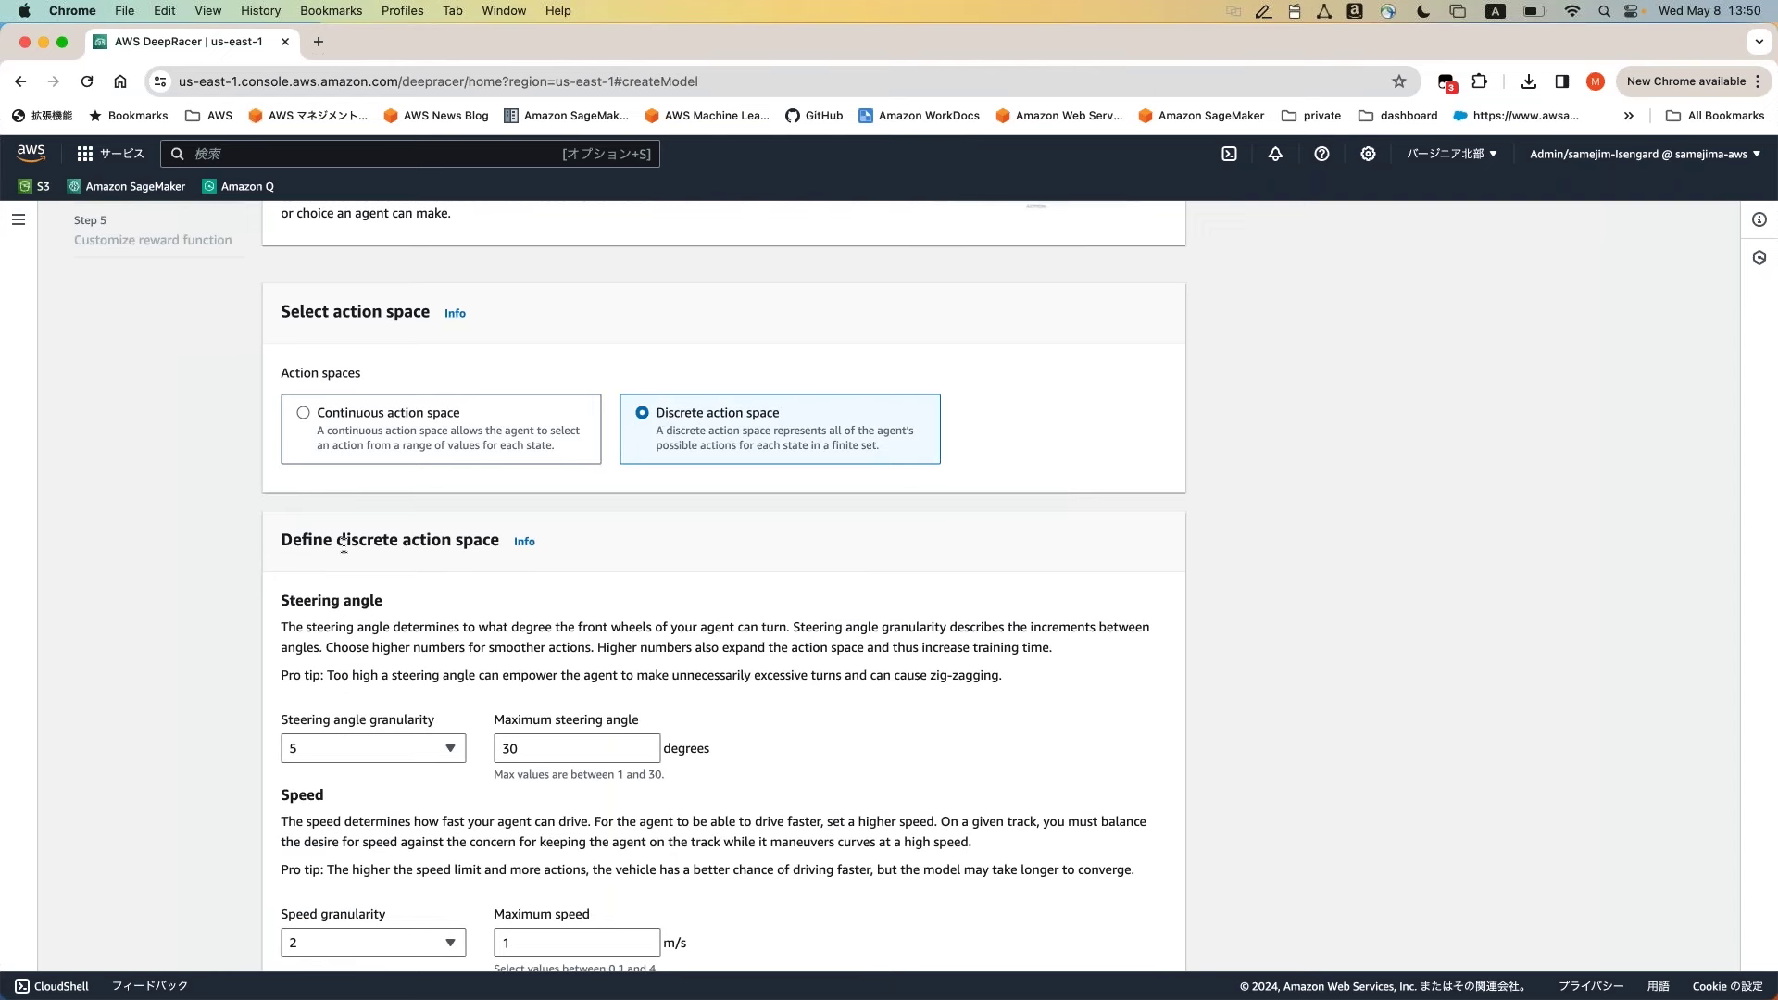
scroll(343, 545, down, 2)
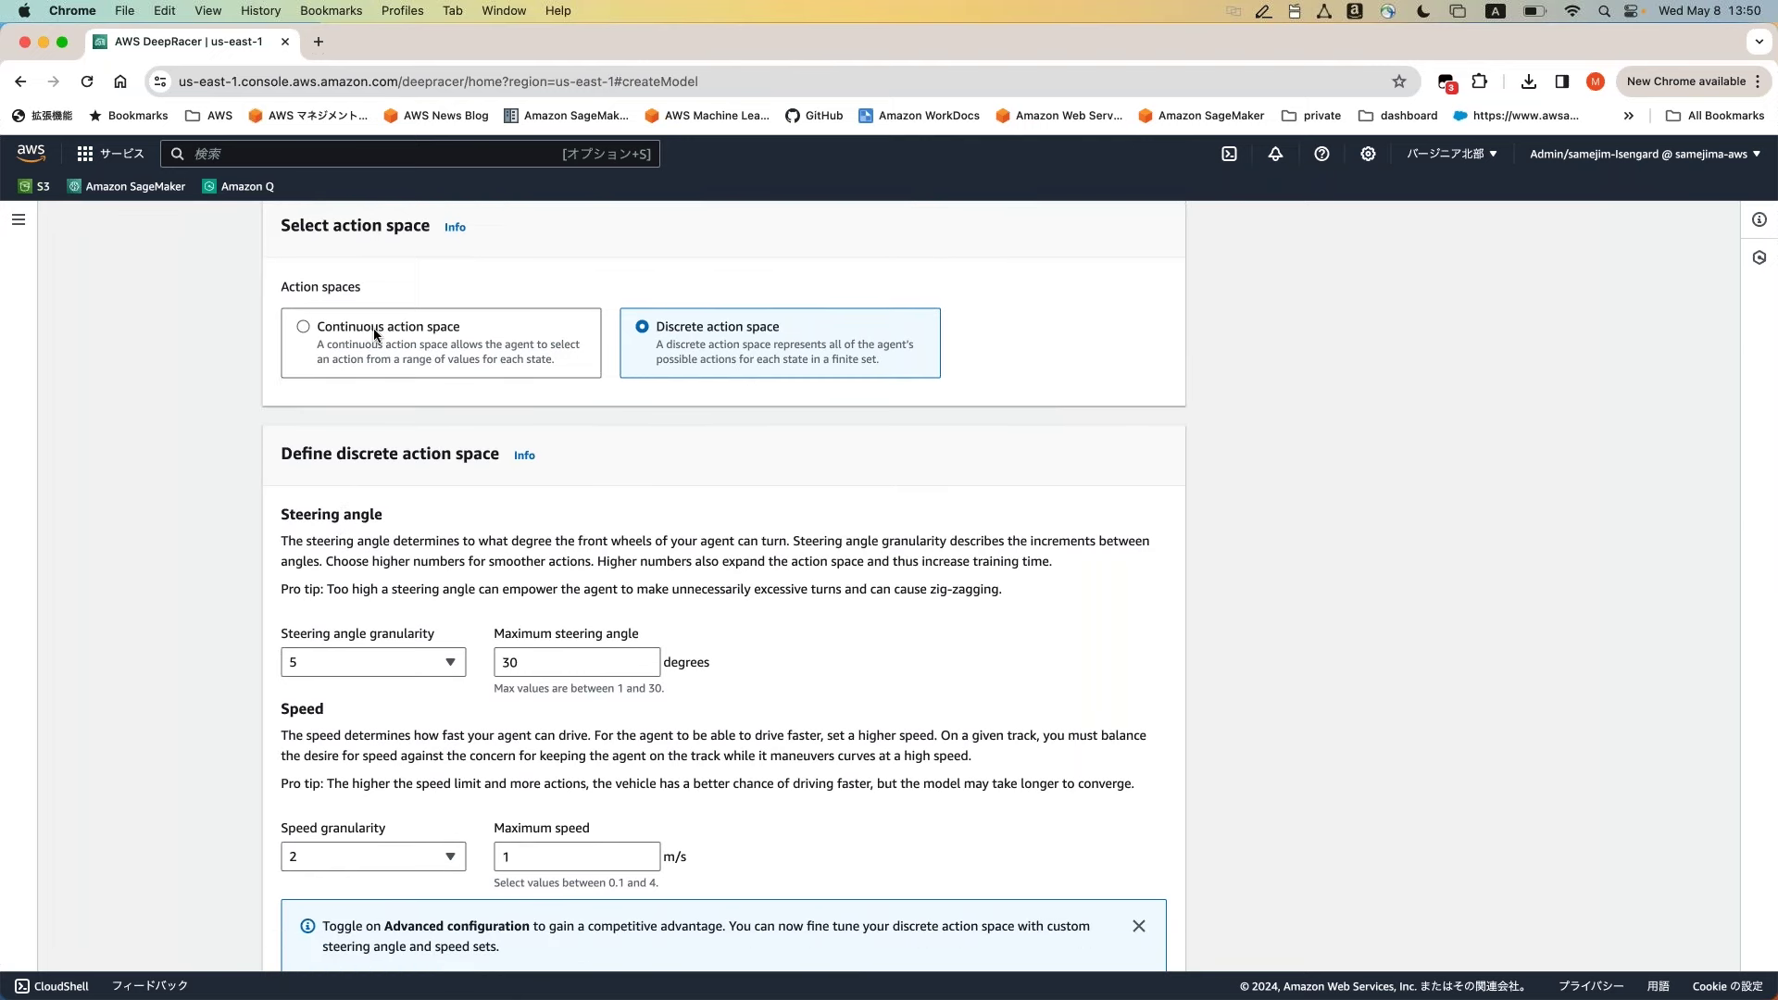
- Compare the continuous and discrete options again, select Continuous action space, and review its steering angle and speed ranges
click(376, 334)
scroll(368, 536, down, 1)
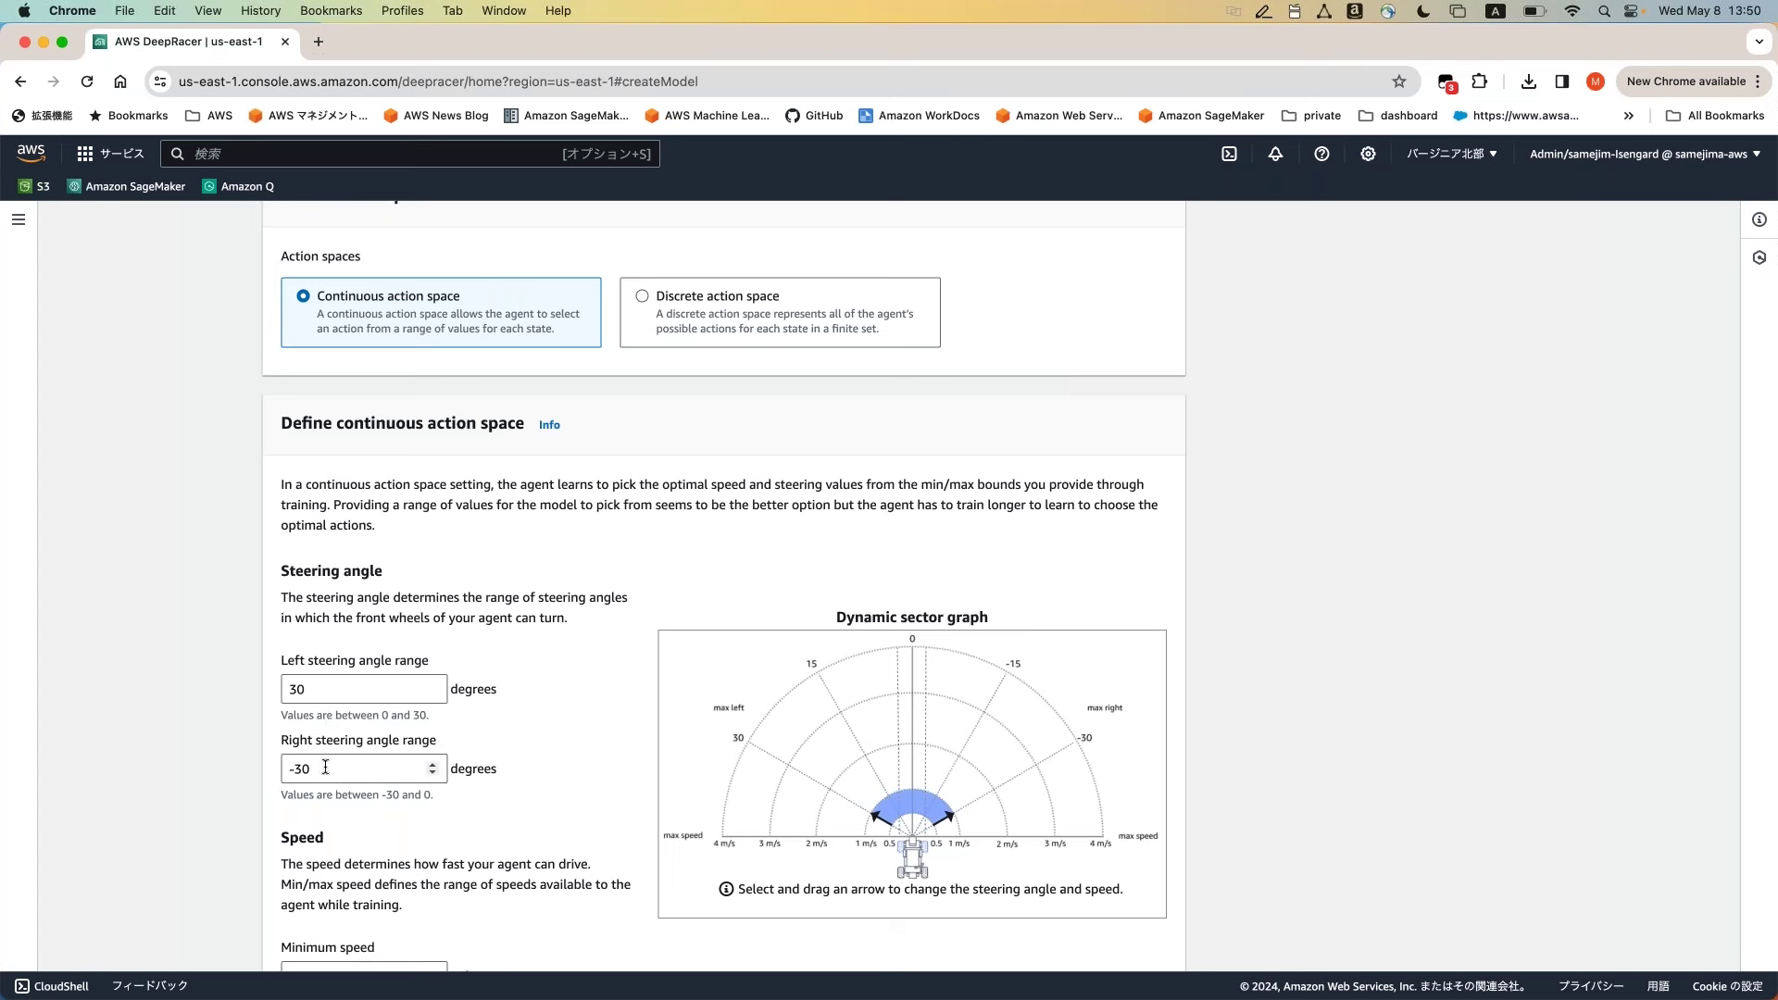
click(738, 299)
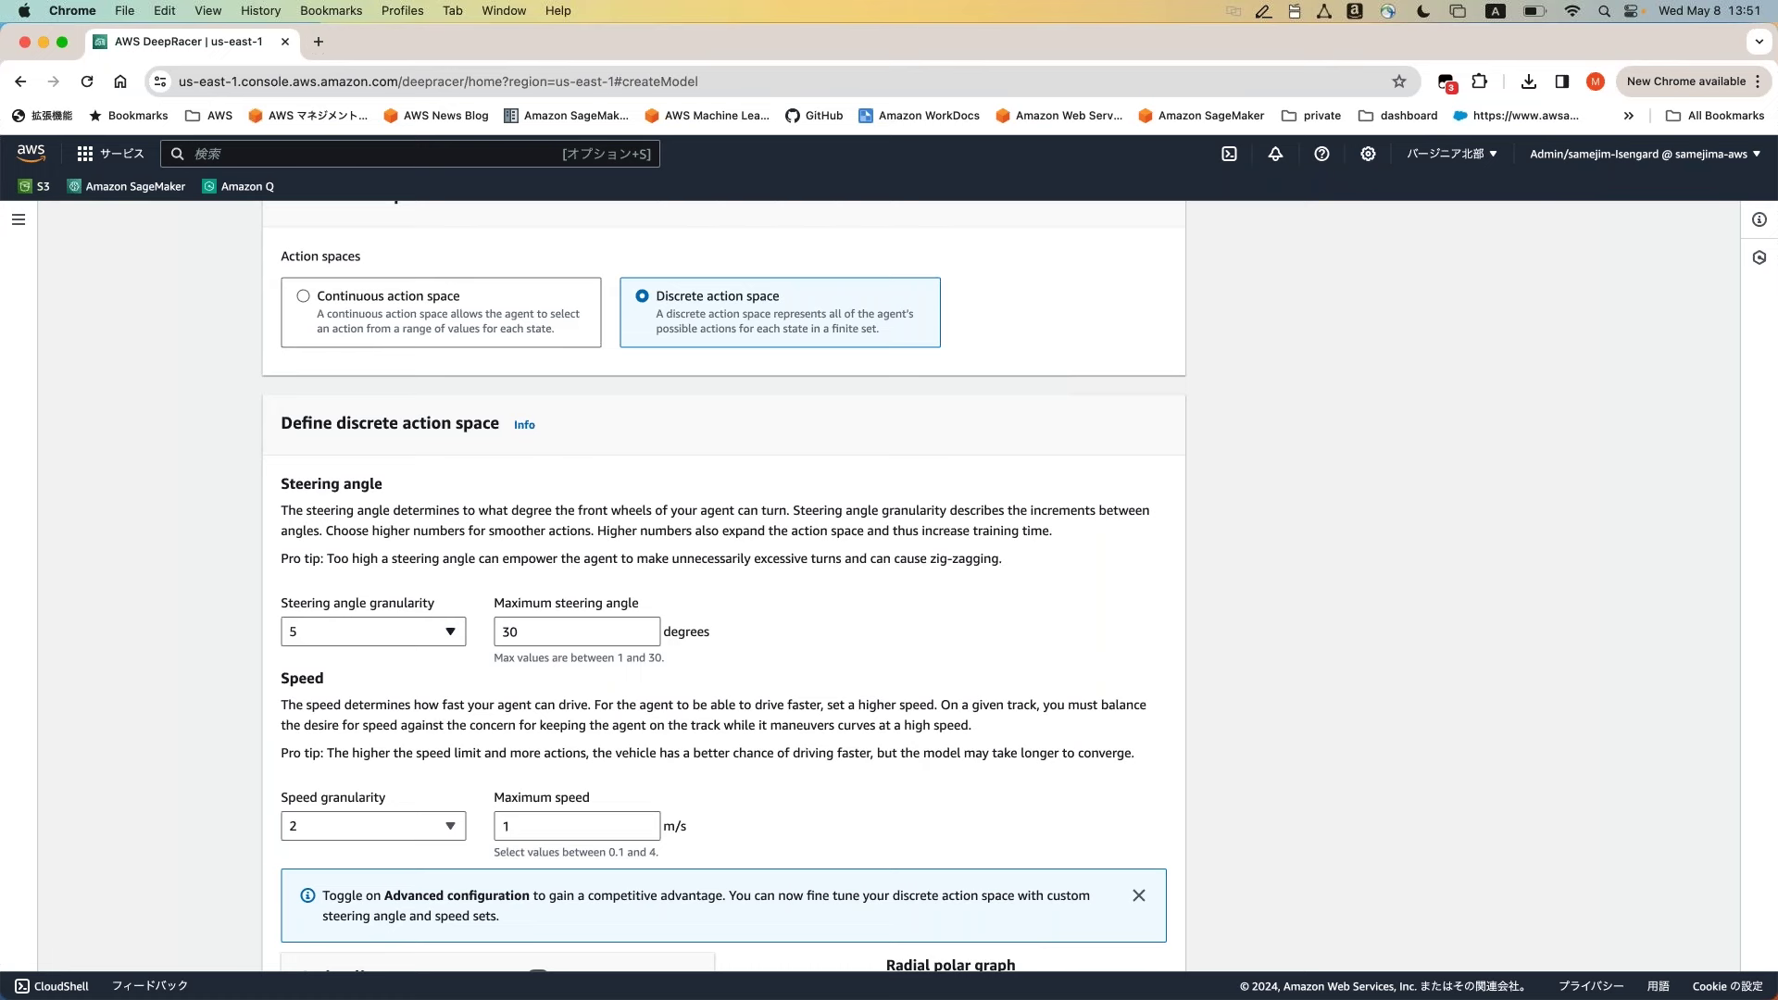
click(445, 311)
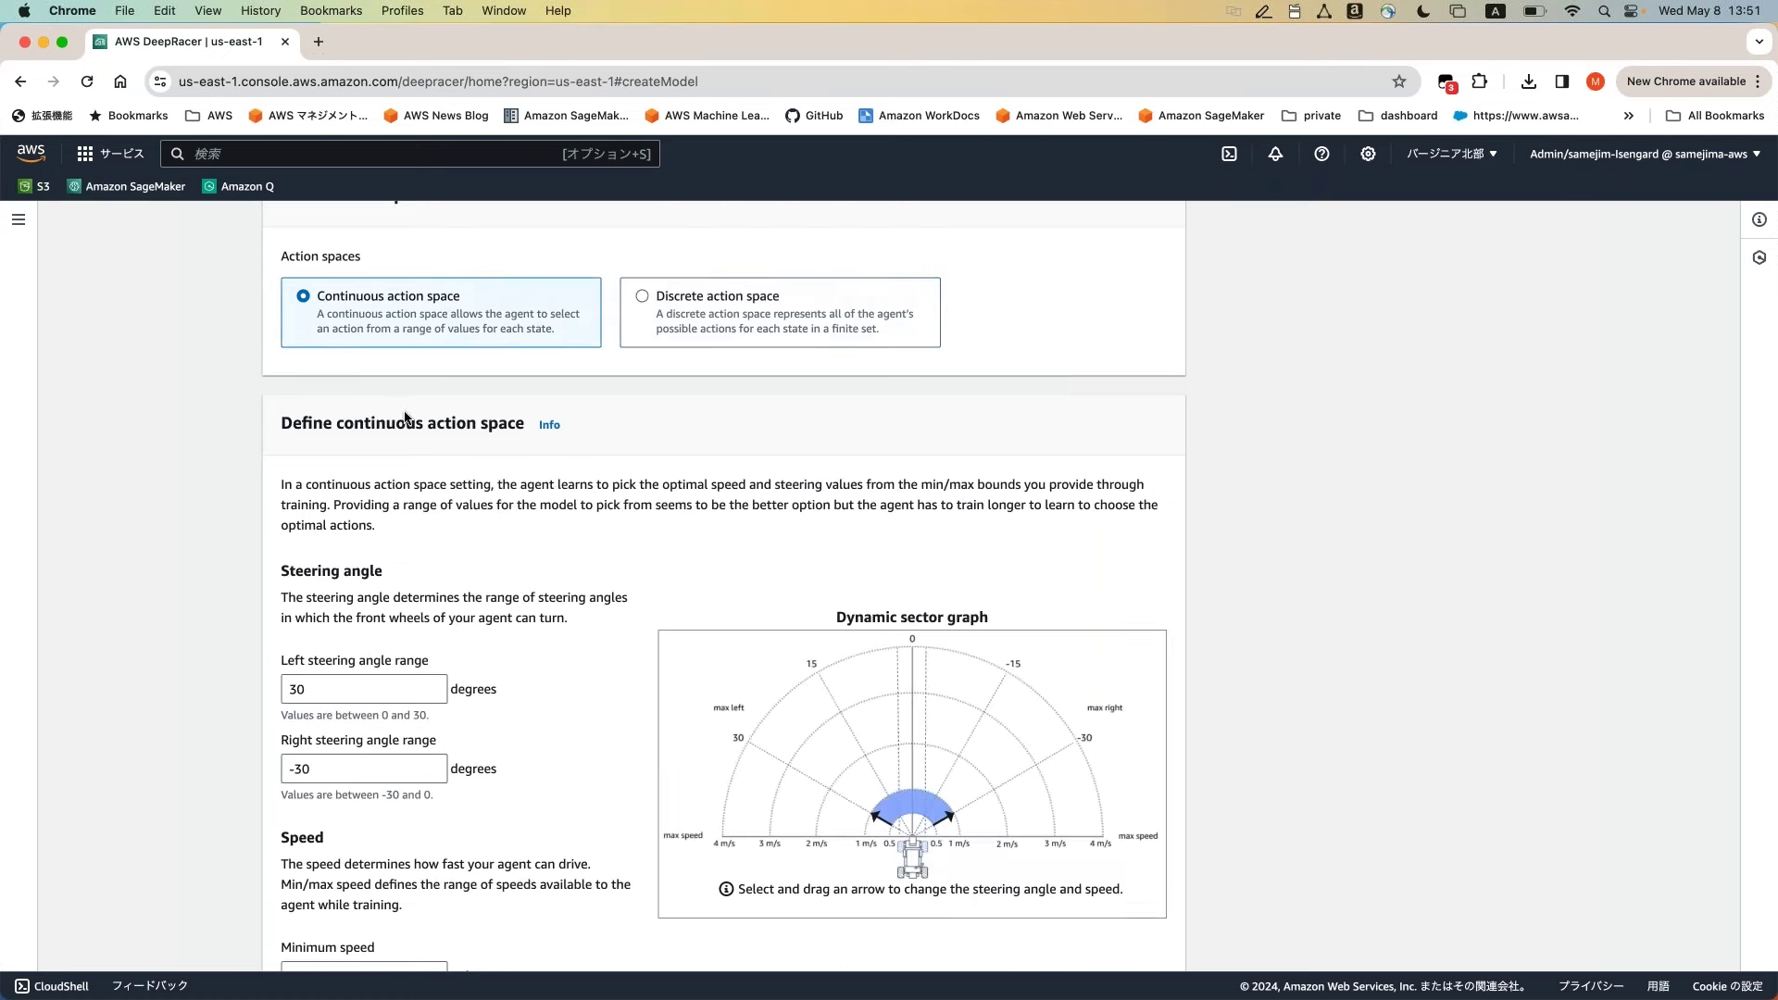
scroll(405, 418, down, 3)
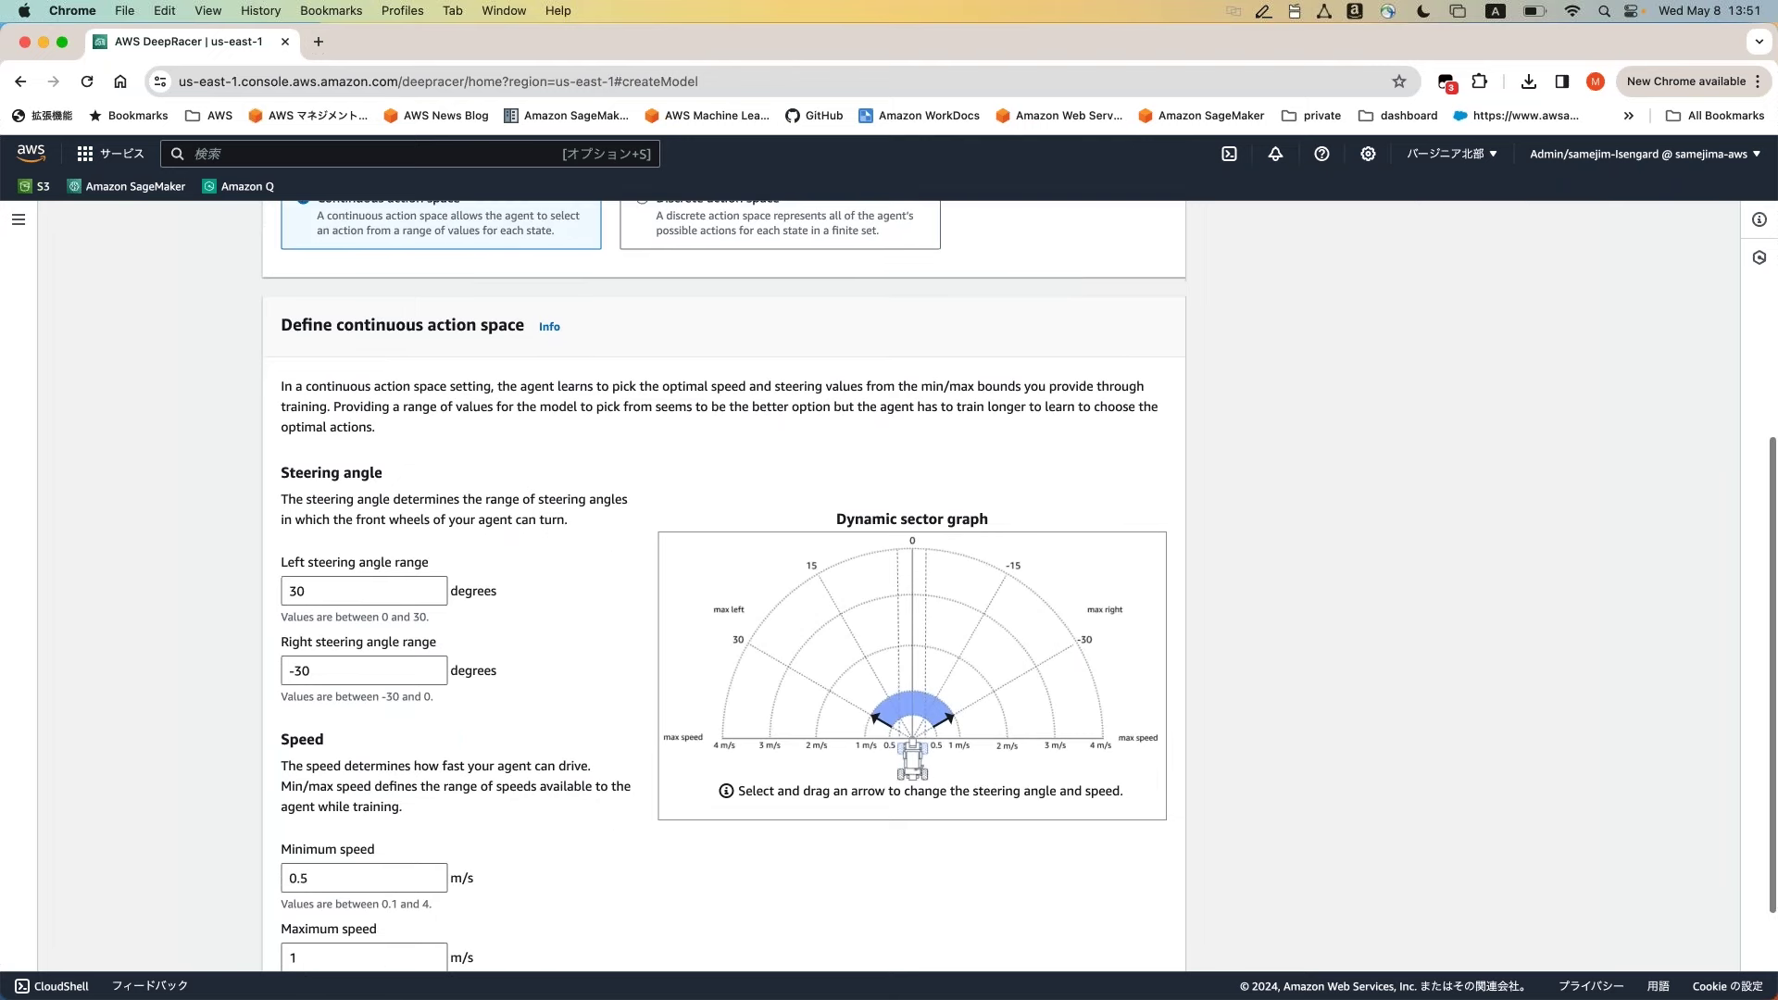
scroll(432, 797, down, 3)
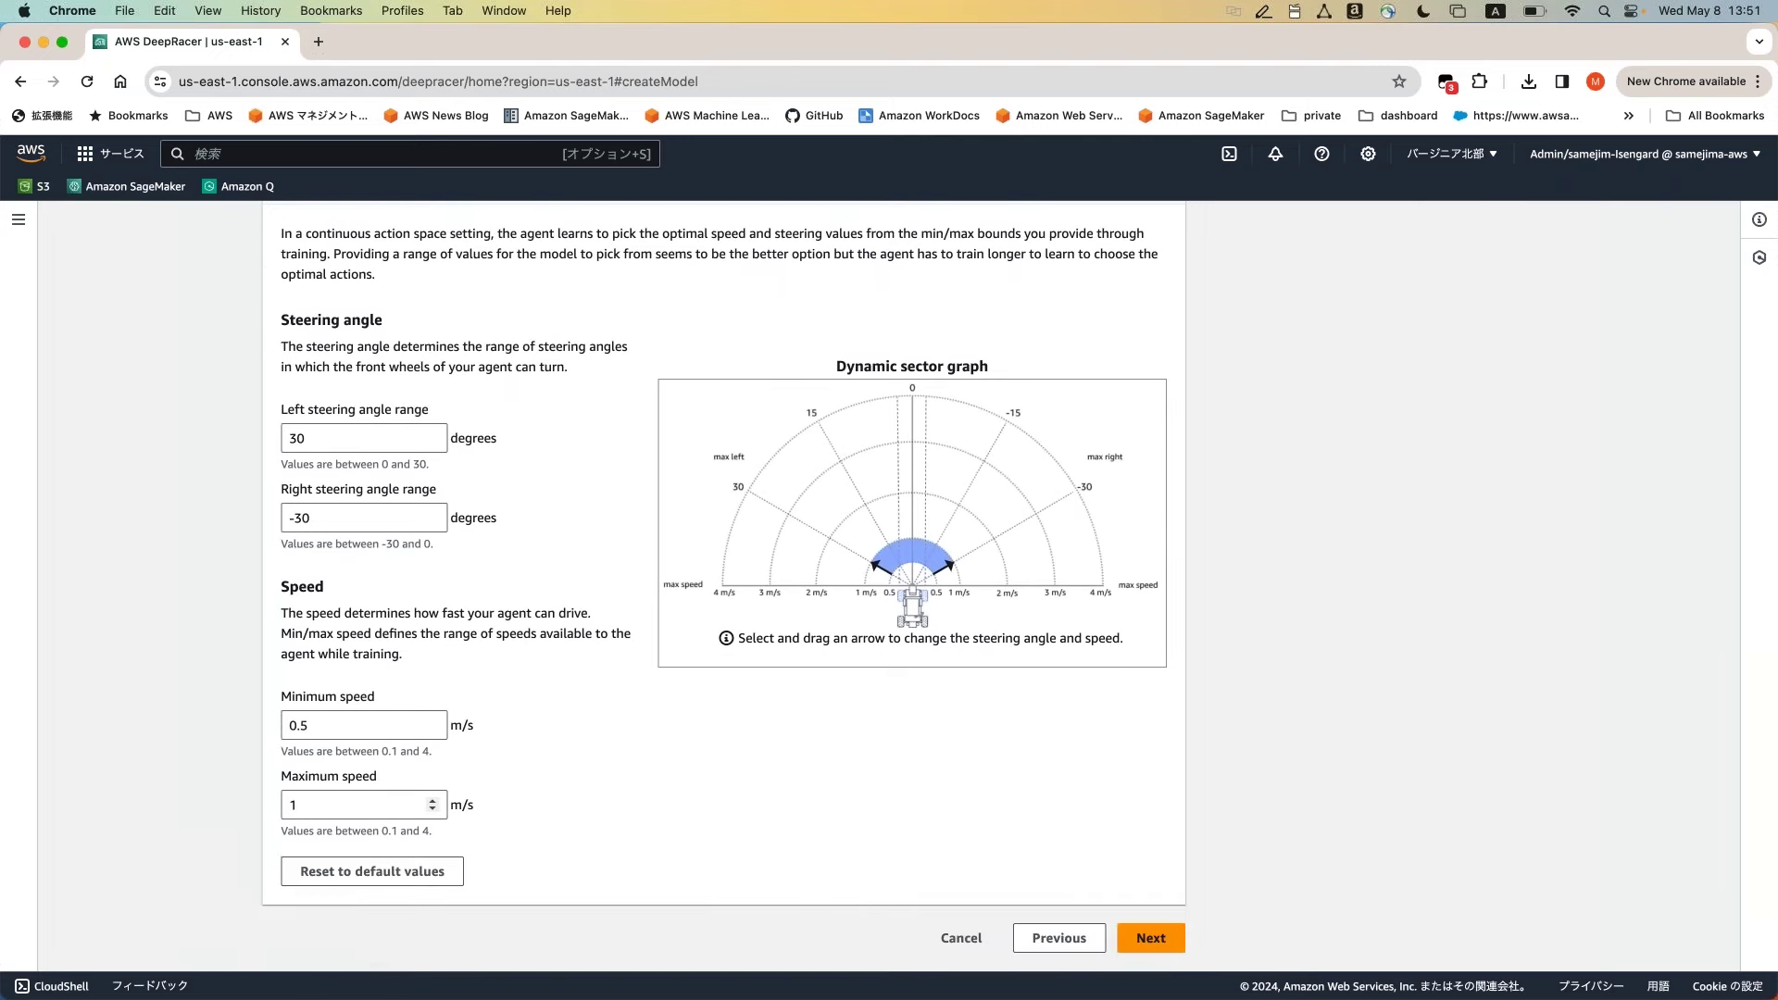
scroll(657, 783, up, 2)
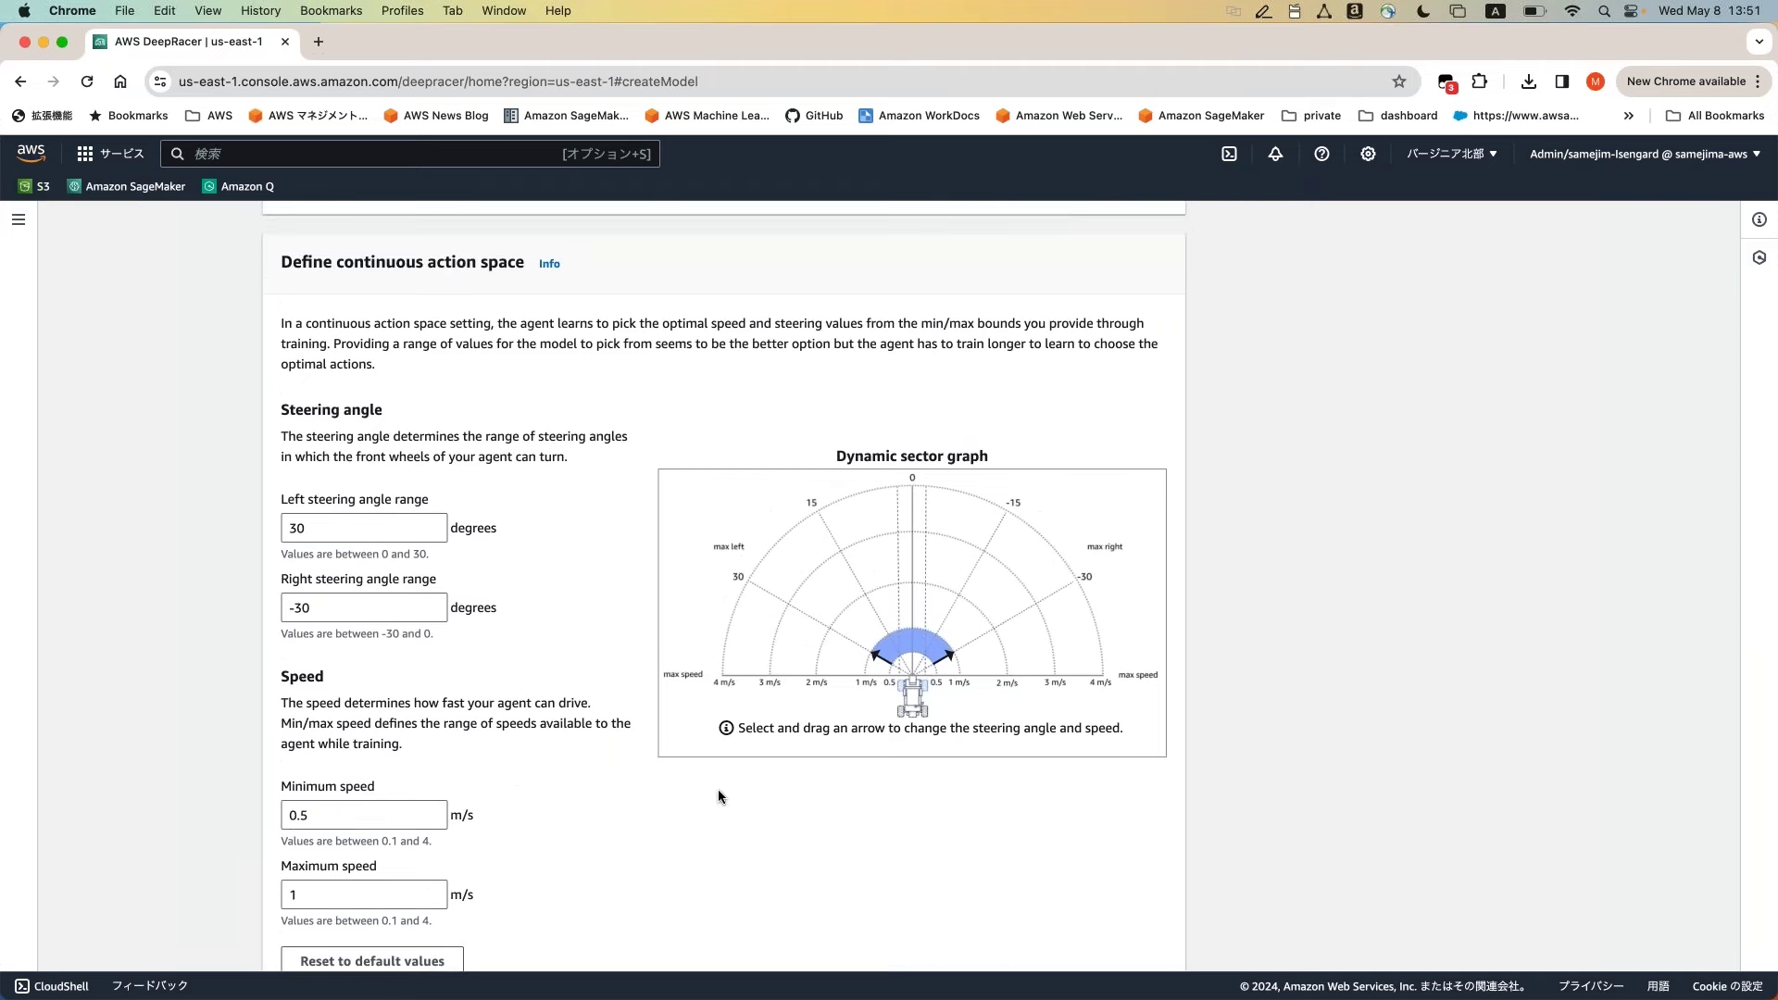
scroll(716, 797, down, 2)
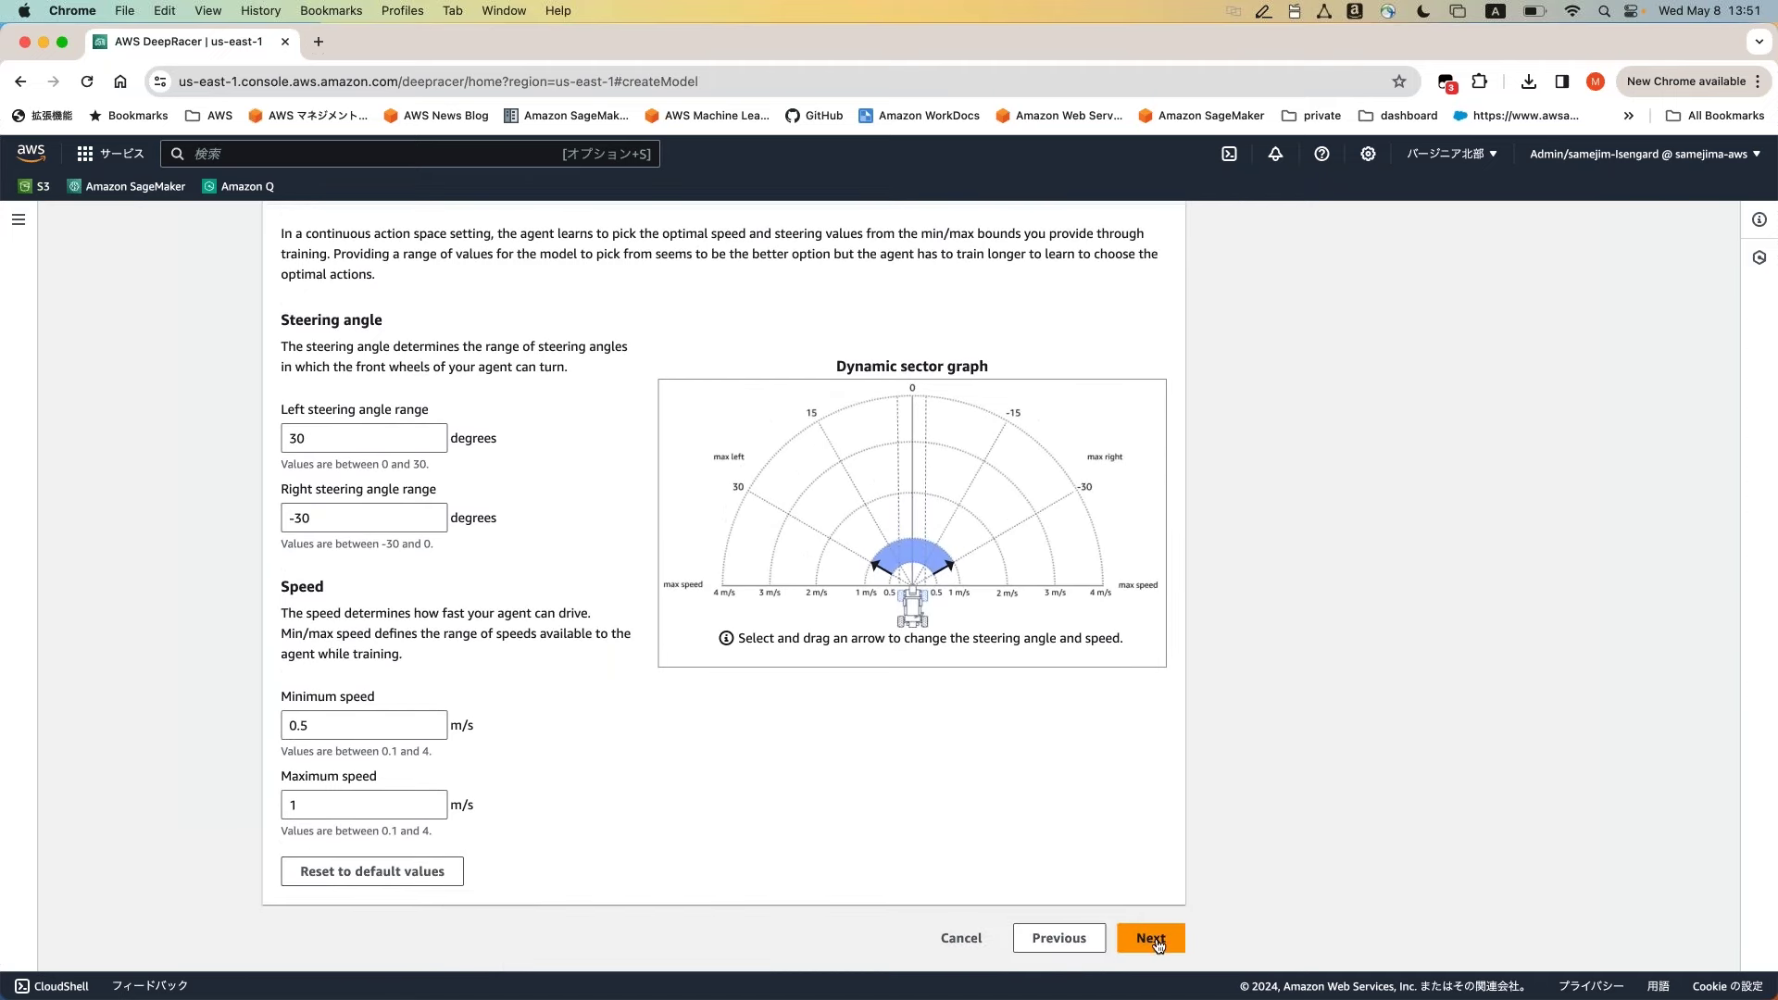
- Accept the continuous action space, select The Original DeepRacer as the vehicle, and continue to the reward function
click(1149, 938)
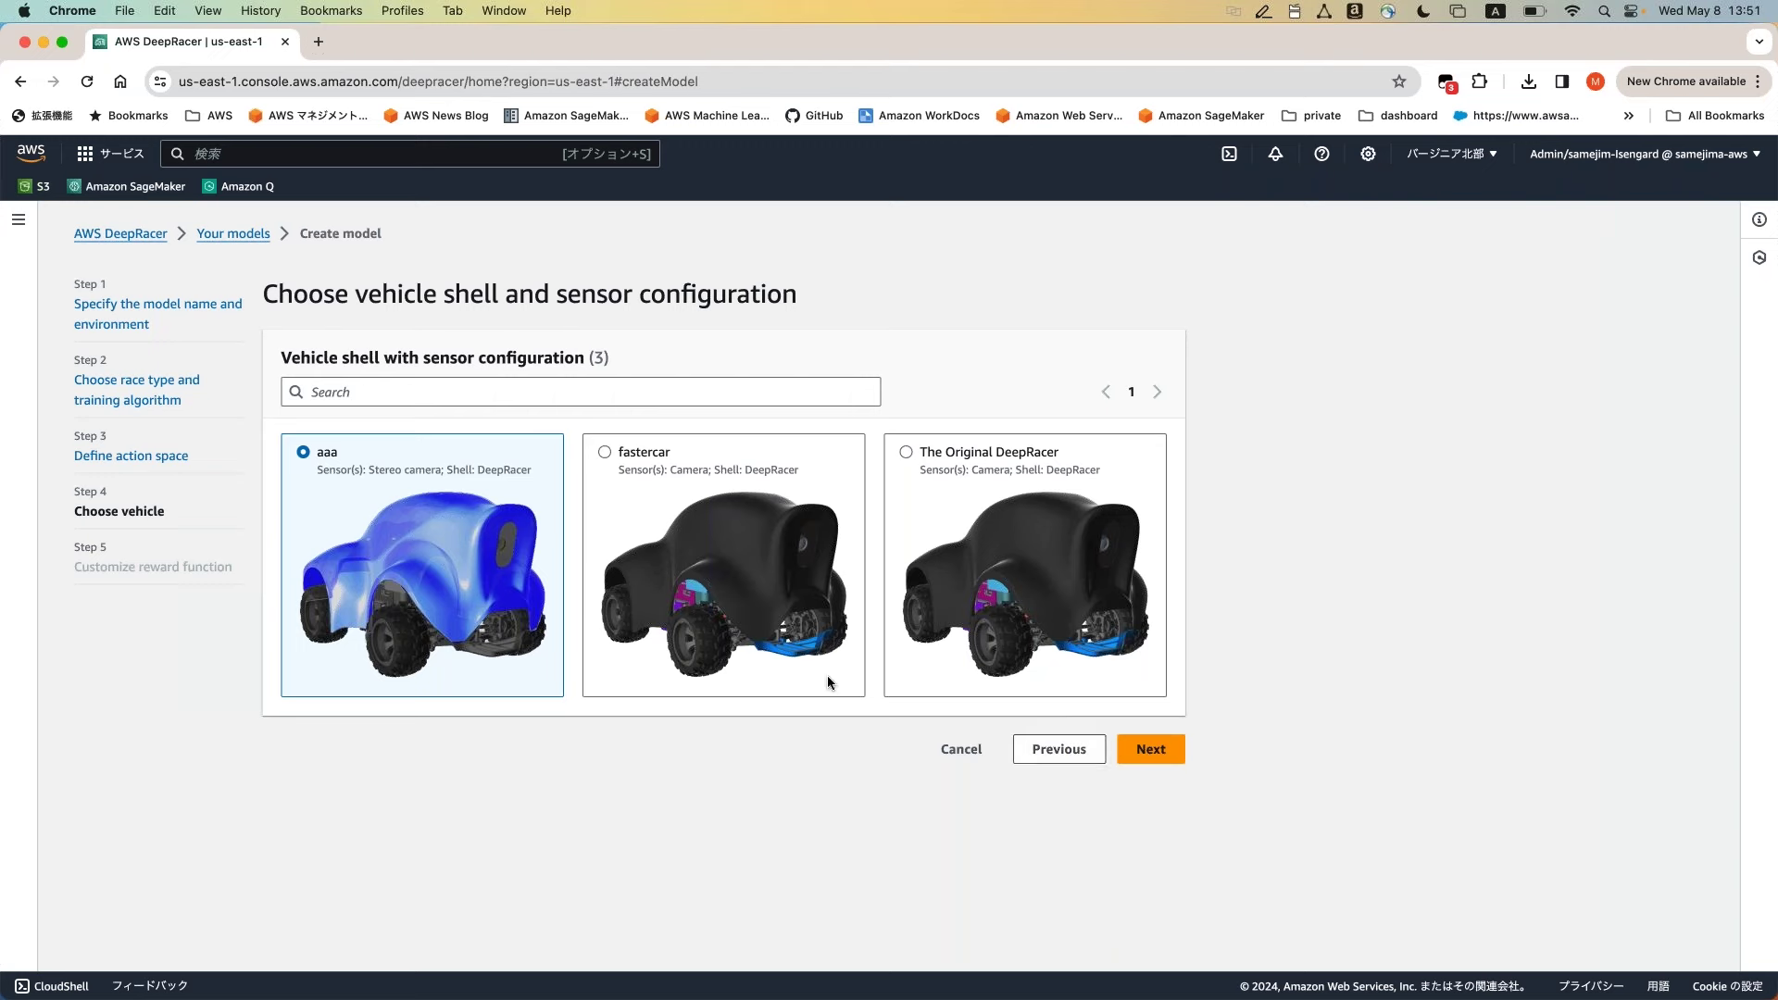
click(906, 453)
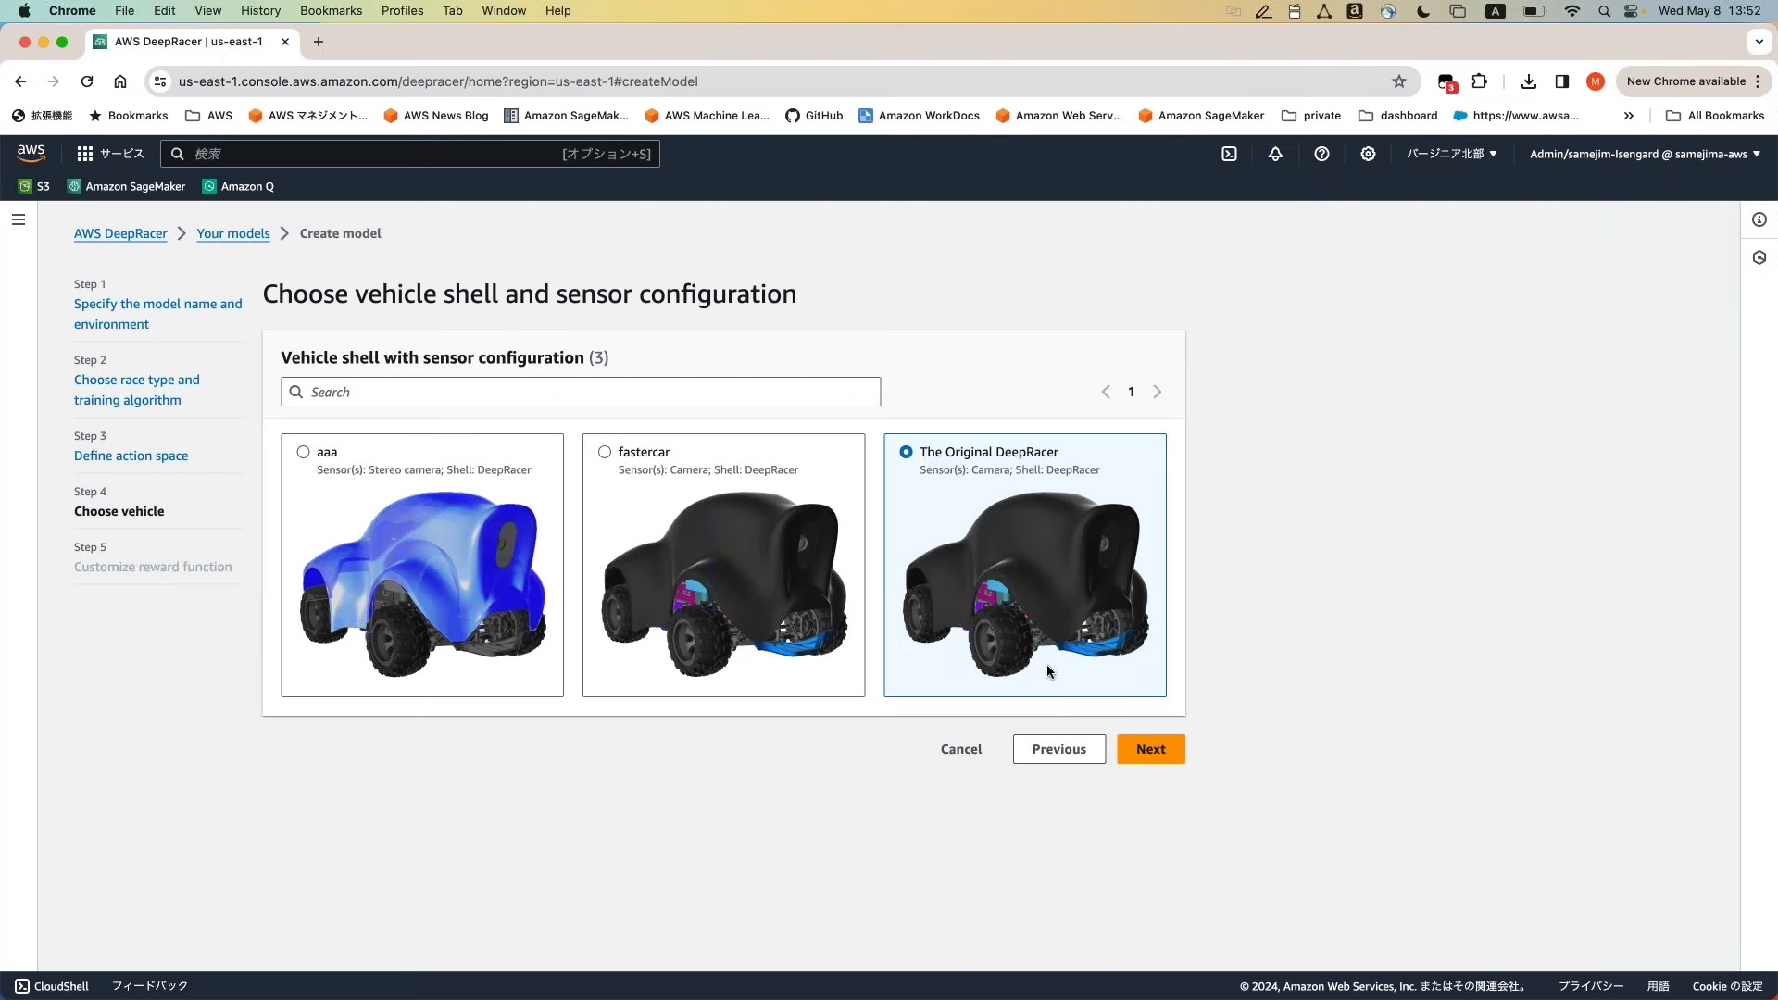
click(1140, 751)
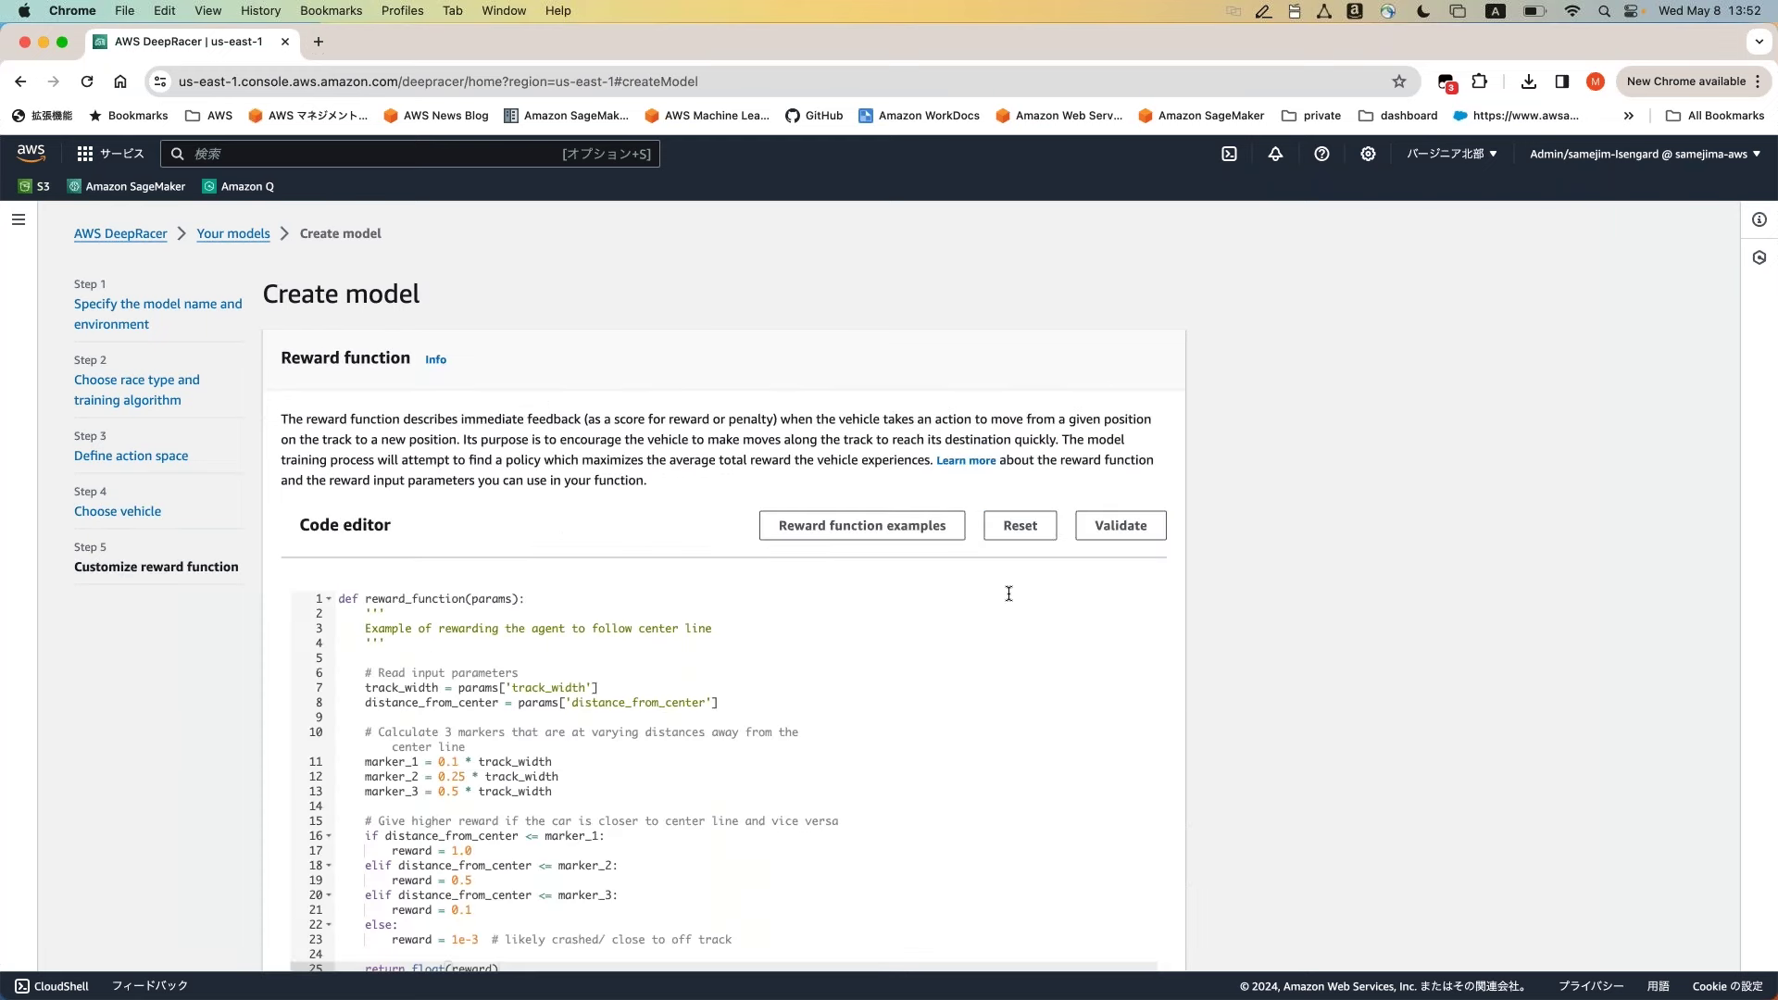
- Review the default reward function code and the time-trial center line example, then close the reward function examples
scroll(1009, 594, down, 1)
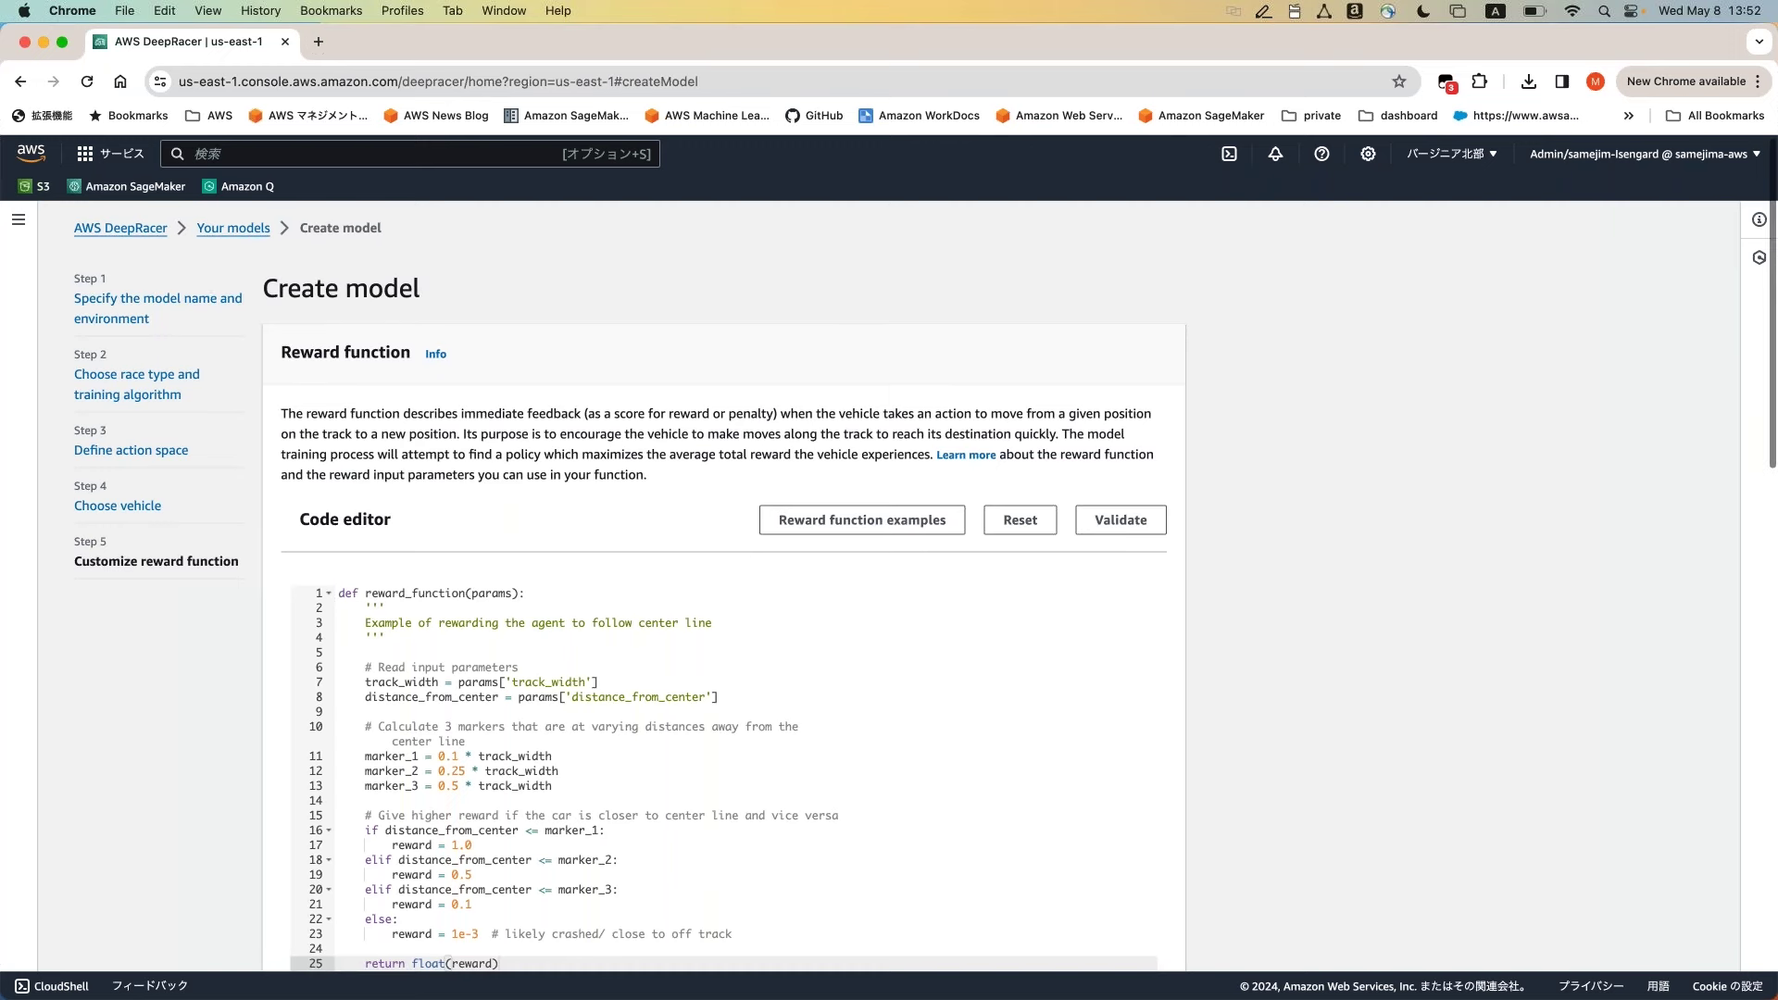
scroll(889, 584, down, 5)
scroll(723, 593, down, 7)
scroll(723, 592, up, 2)
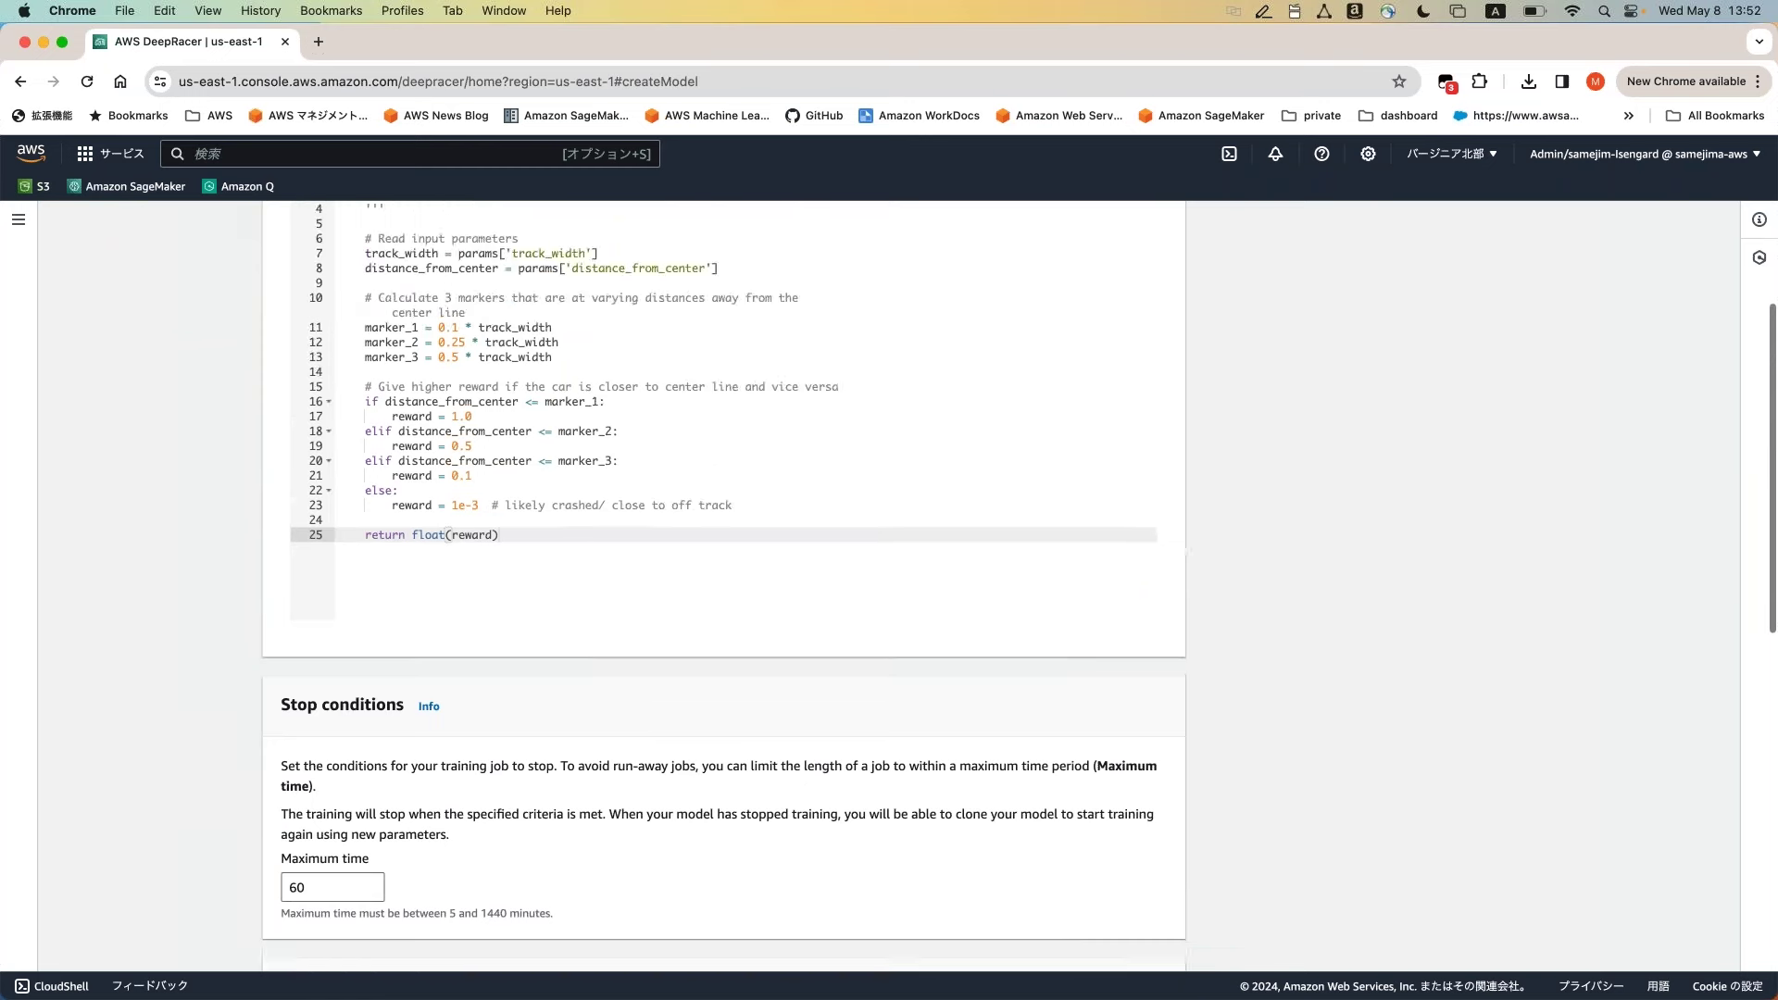
scroll(829, 405, up, 7)
click(829, 407)
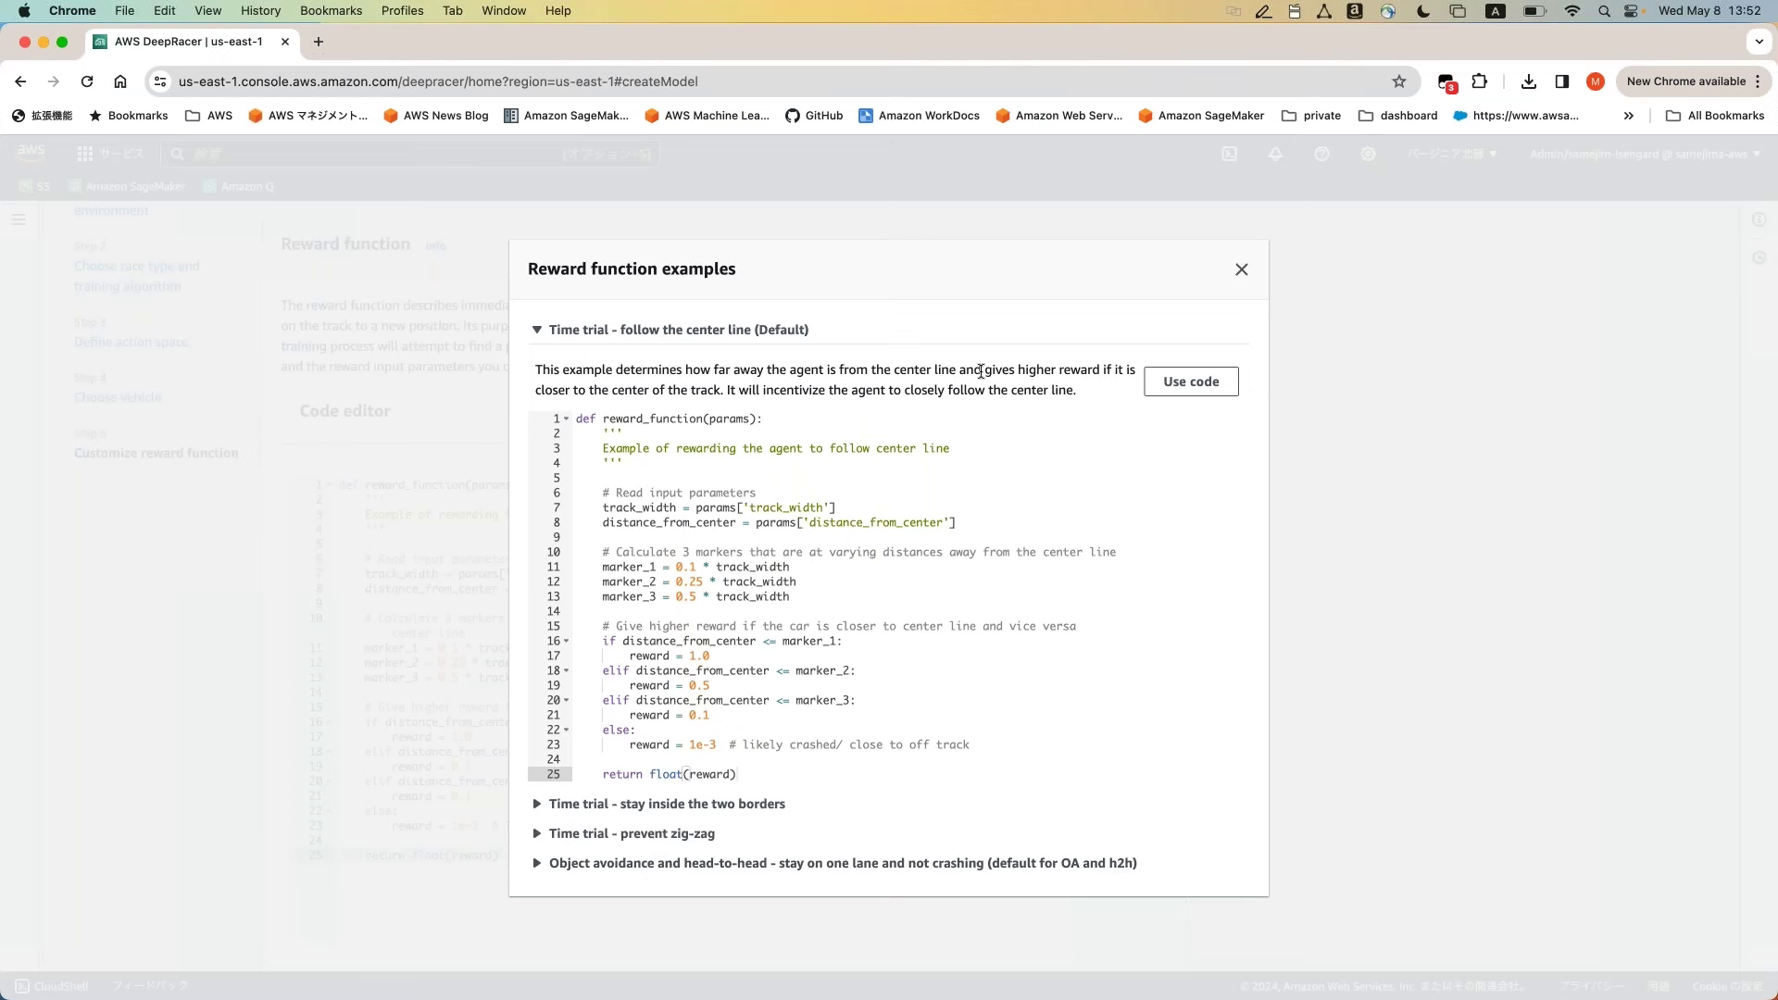
key(Escape)
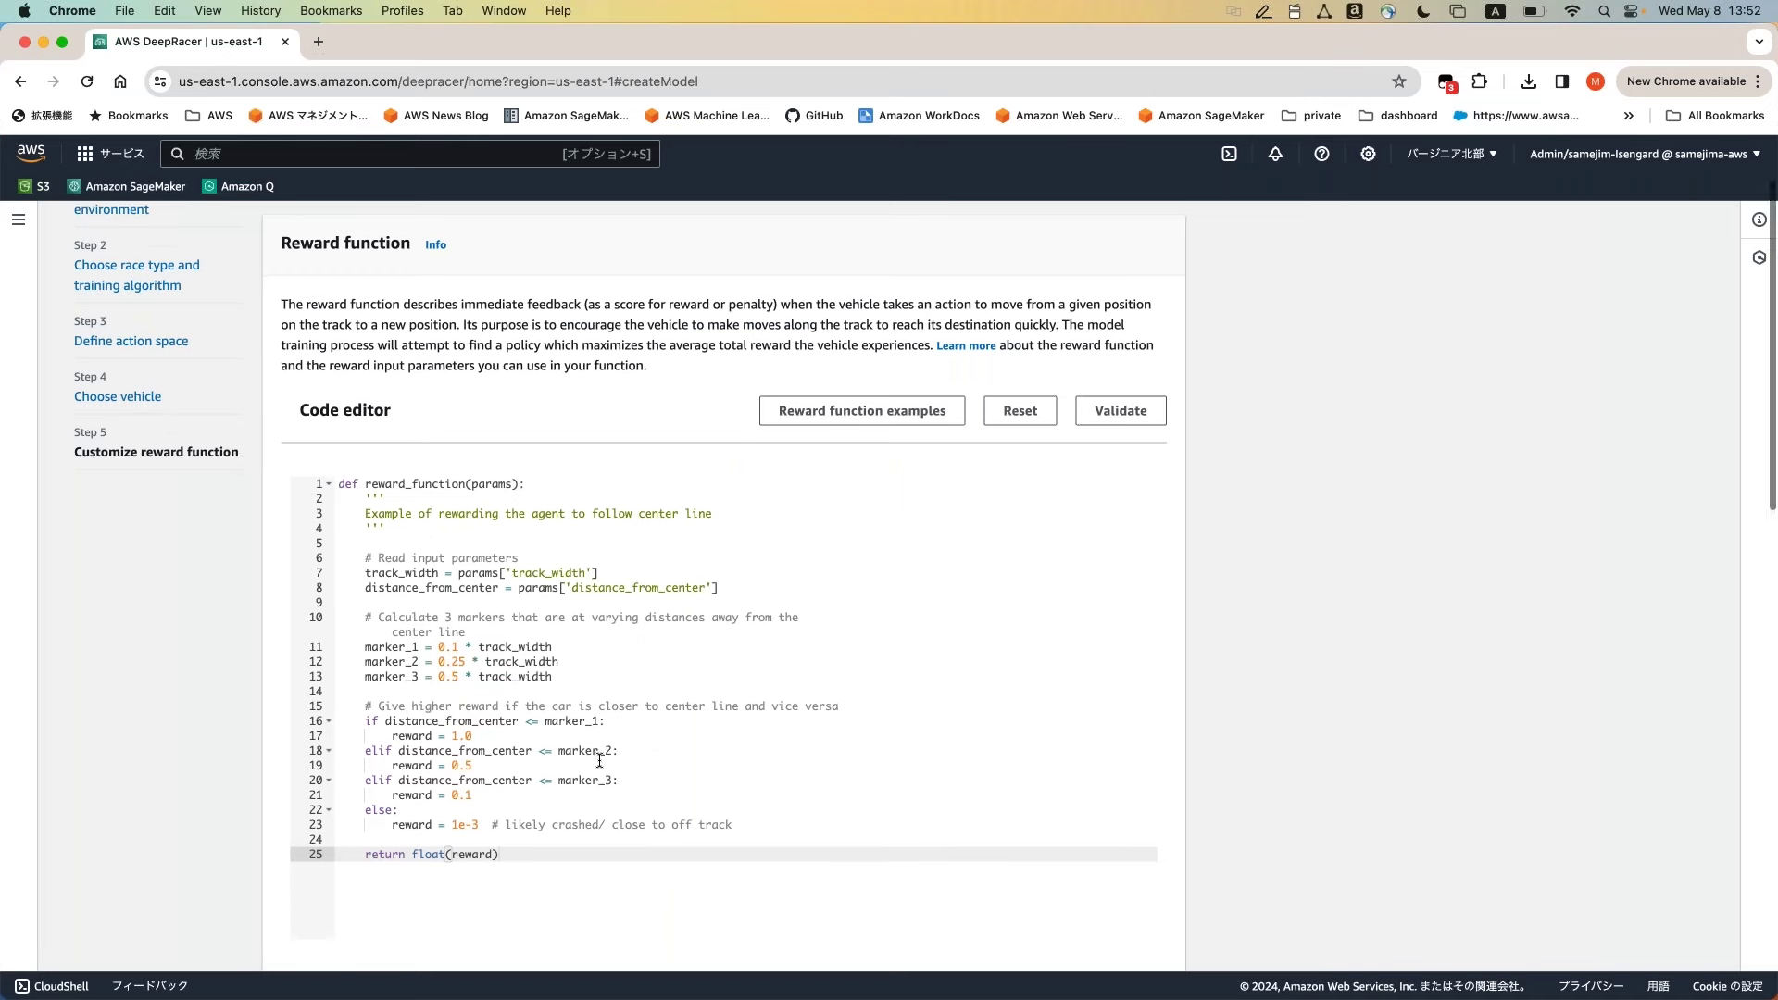
- Set the maximum training time to 10 minutes and turn off submission to the race after training completion
scroll(600, 759, down, 1)
scroll(600, 759, down, 5)
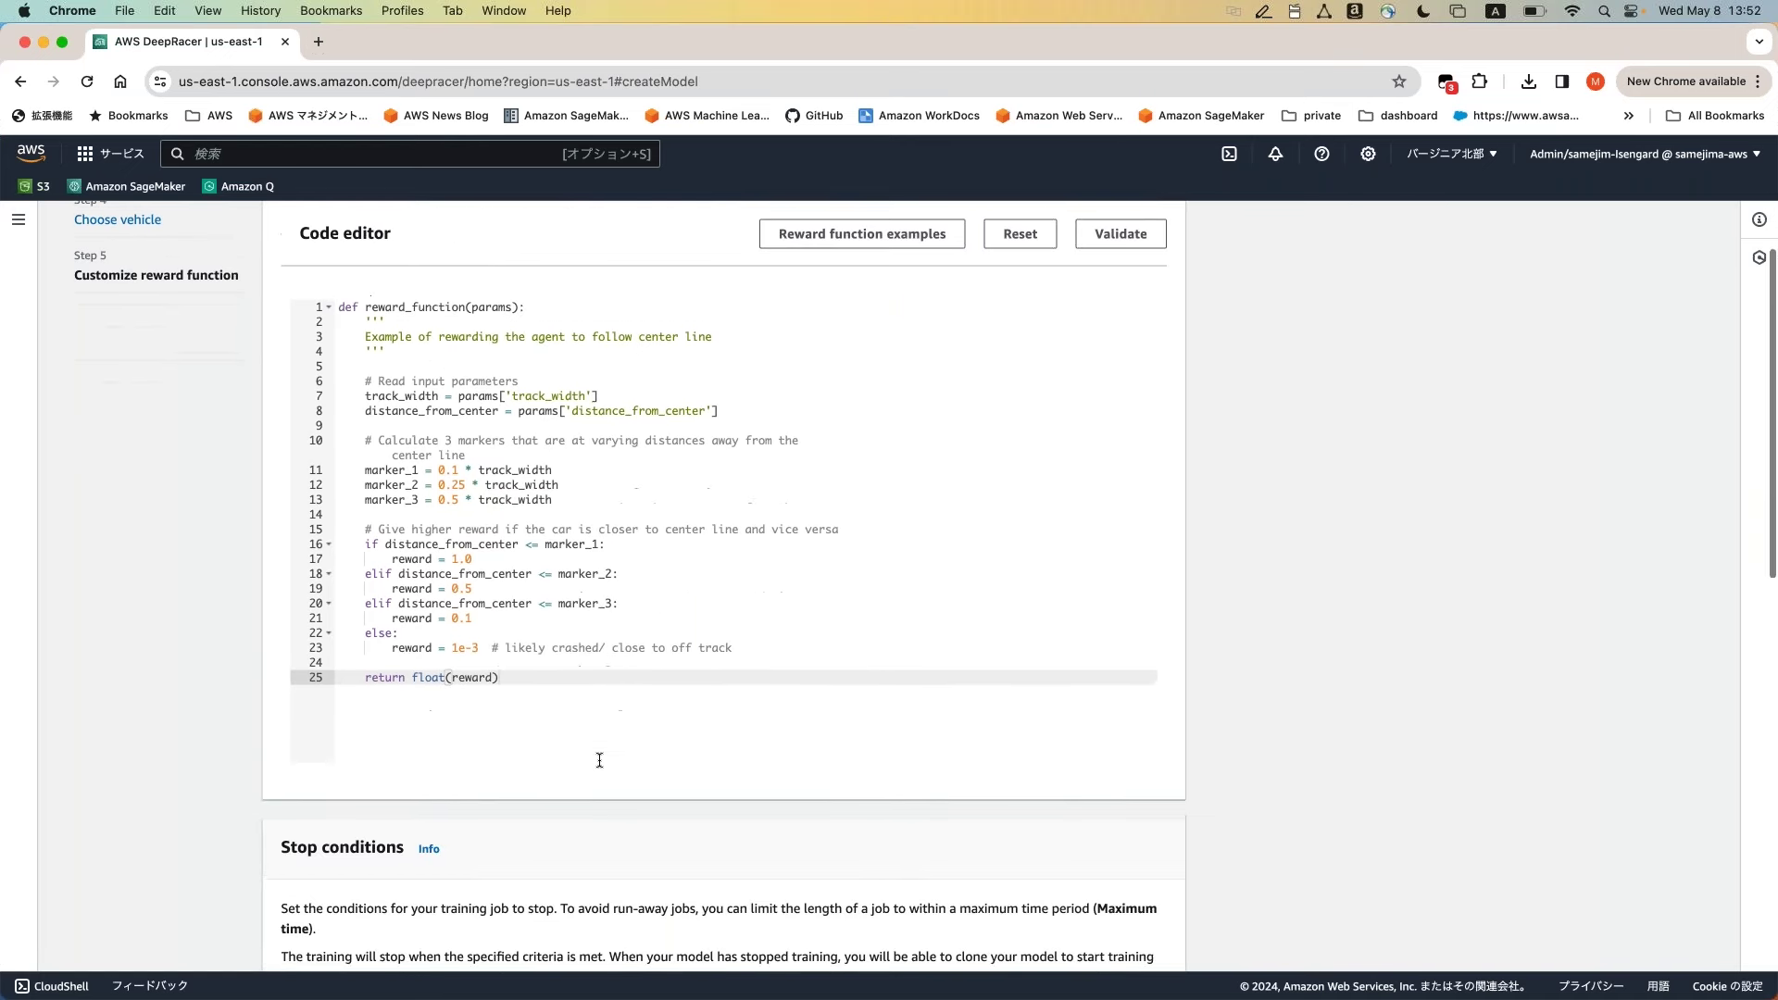
scroll(326, 848, down, 6)
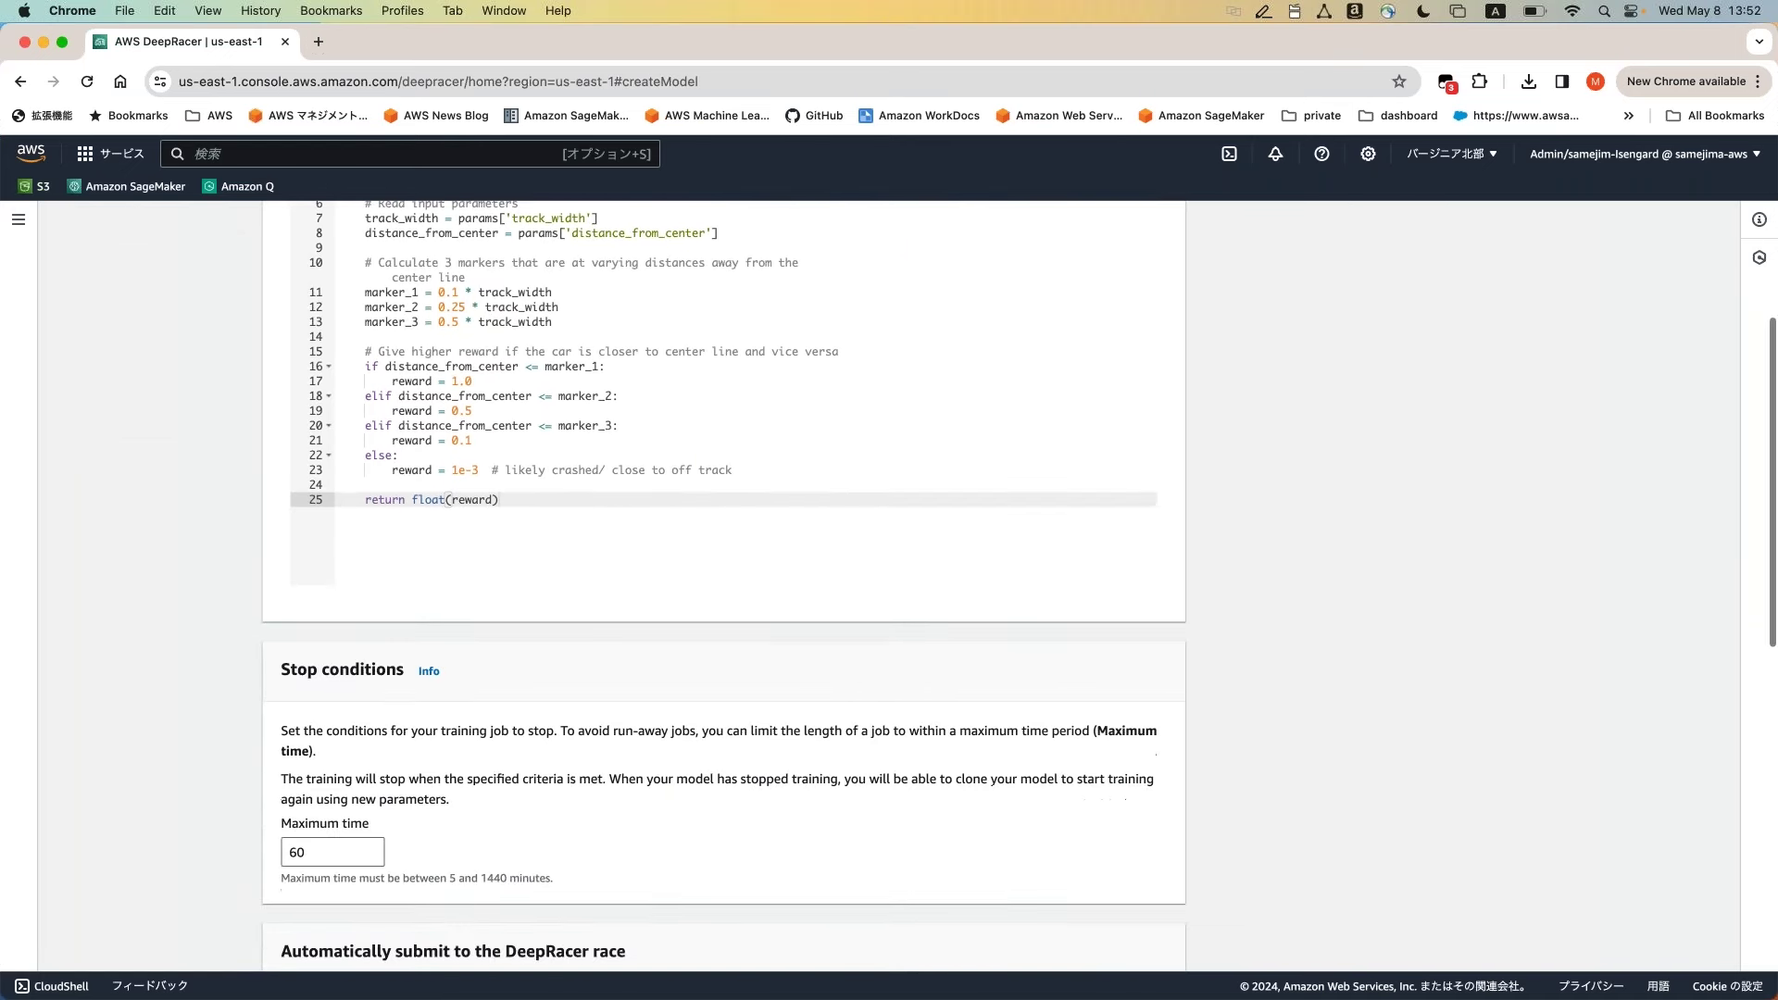
click(326, 848)
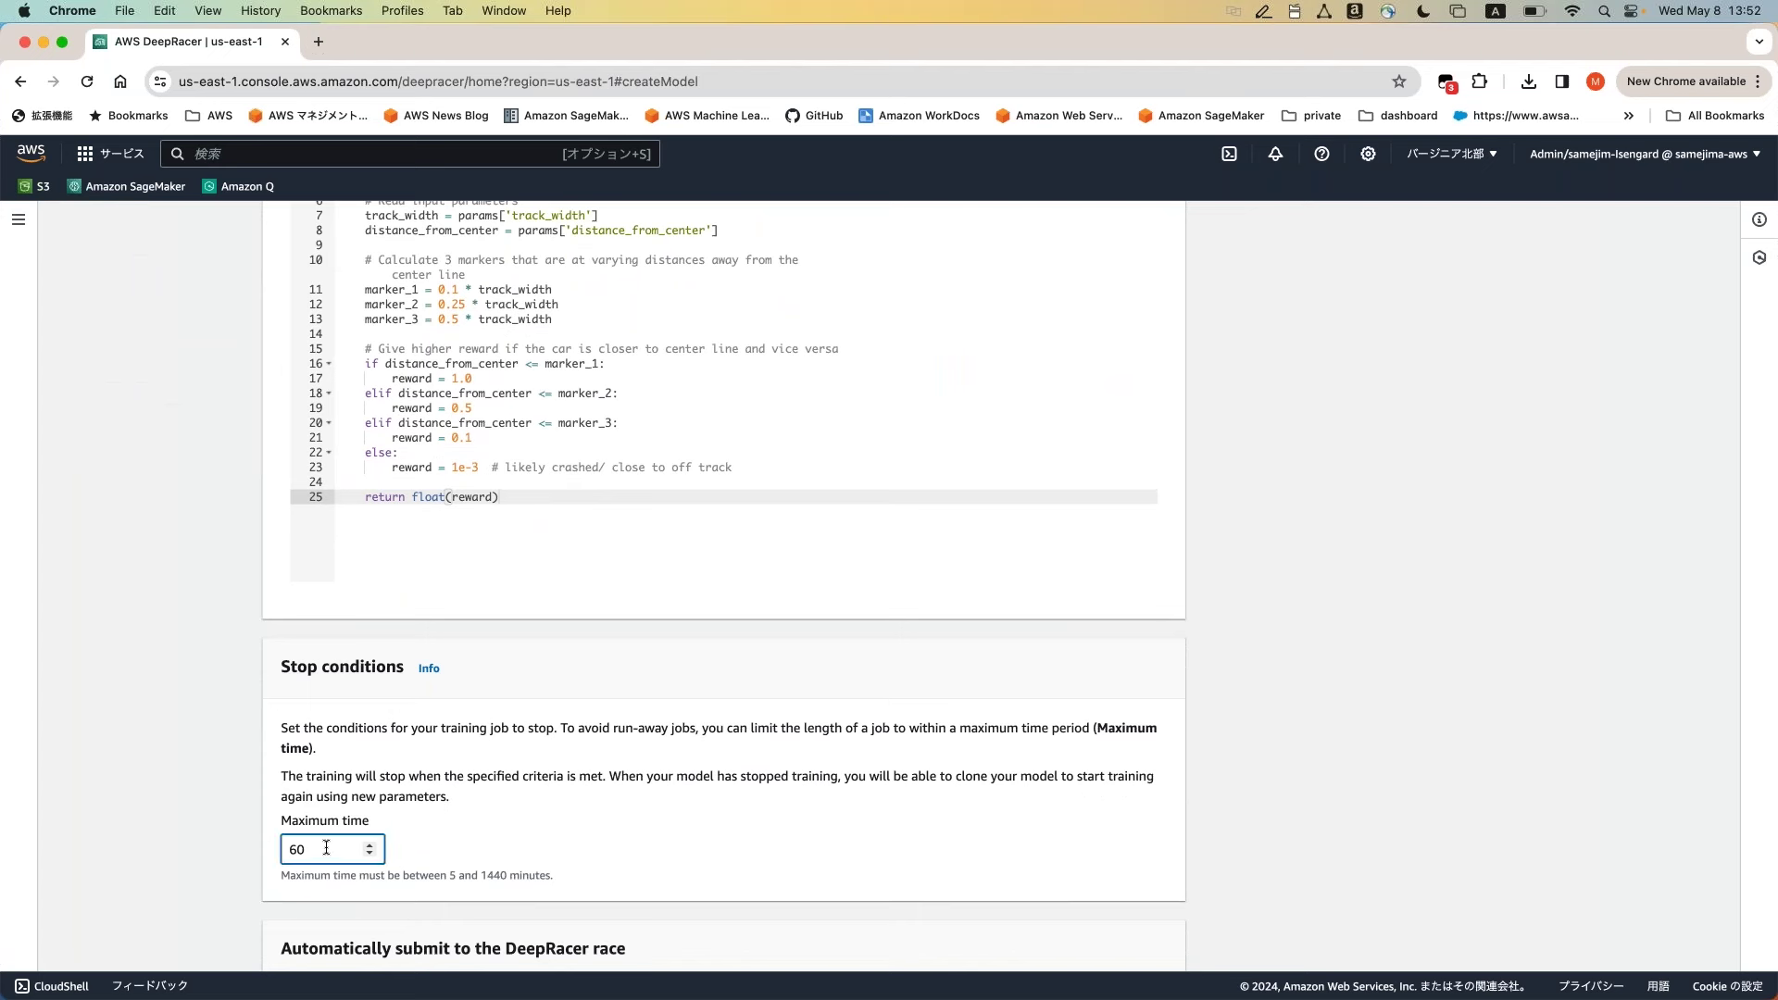
key(BackSpace)
key(BackSpace)
text(10)
scroll(723, 584, down, 3)
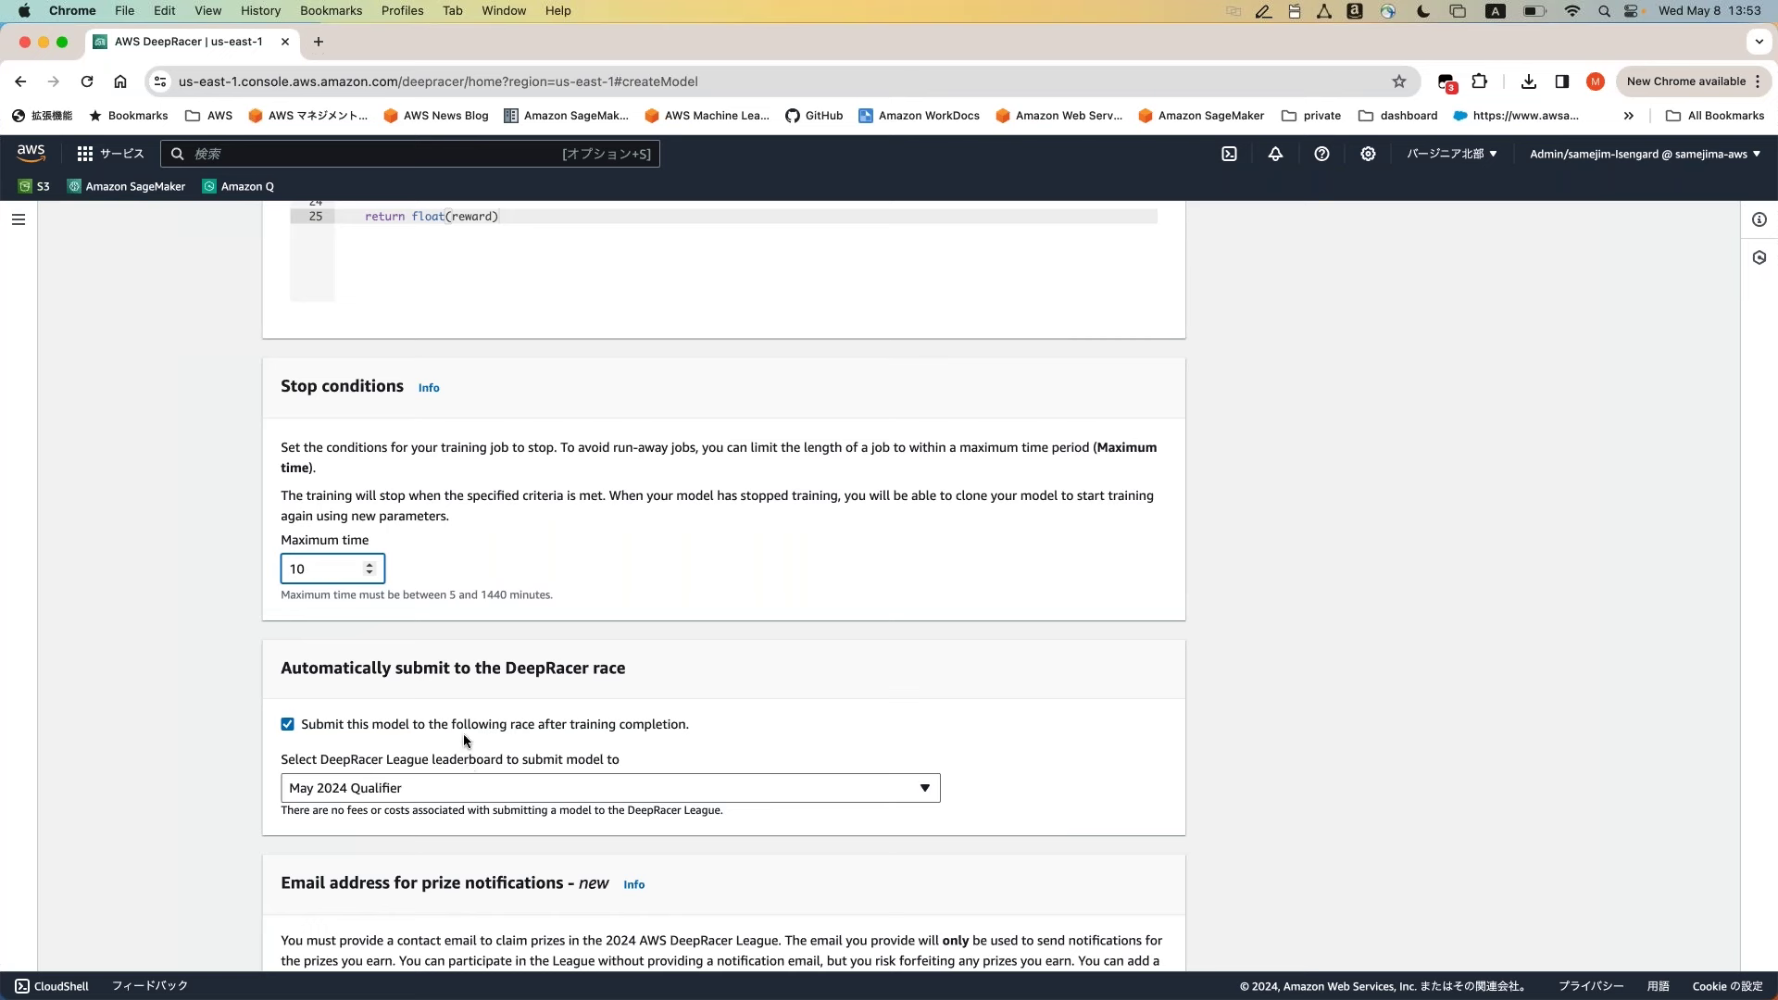
click(469, 728)
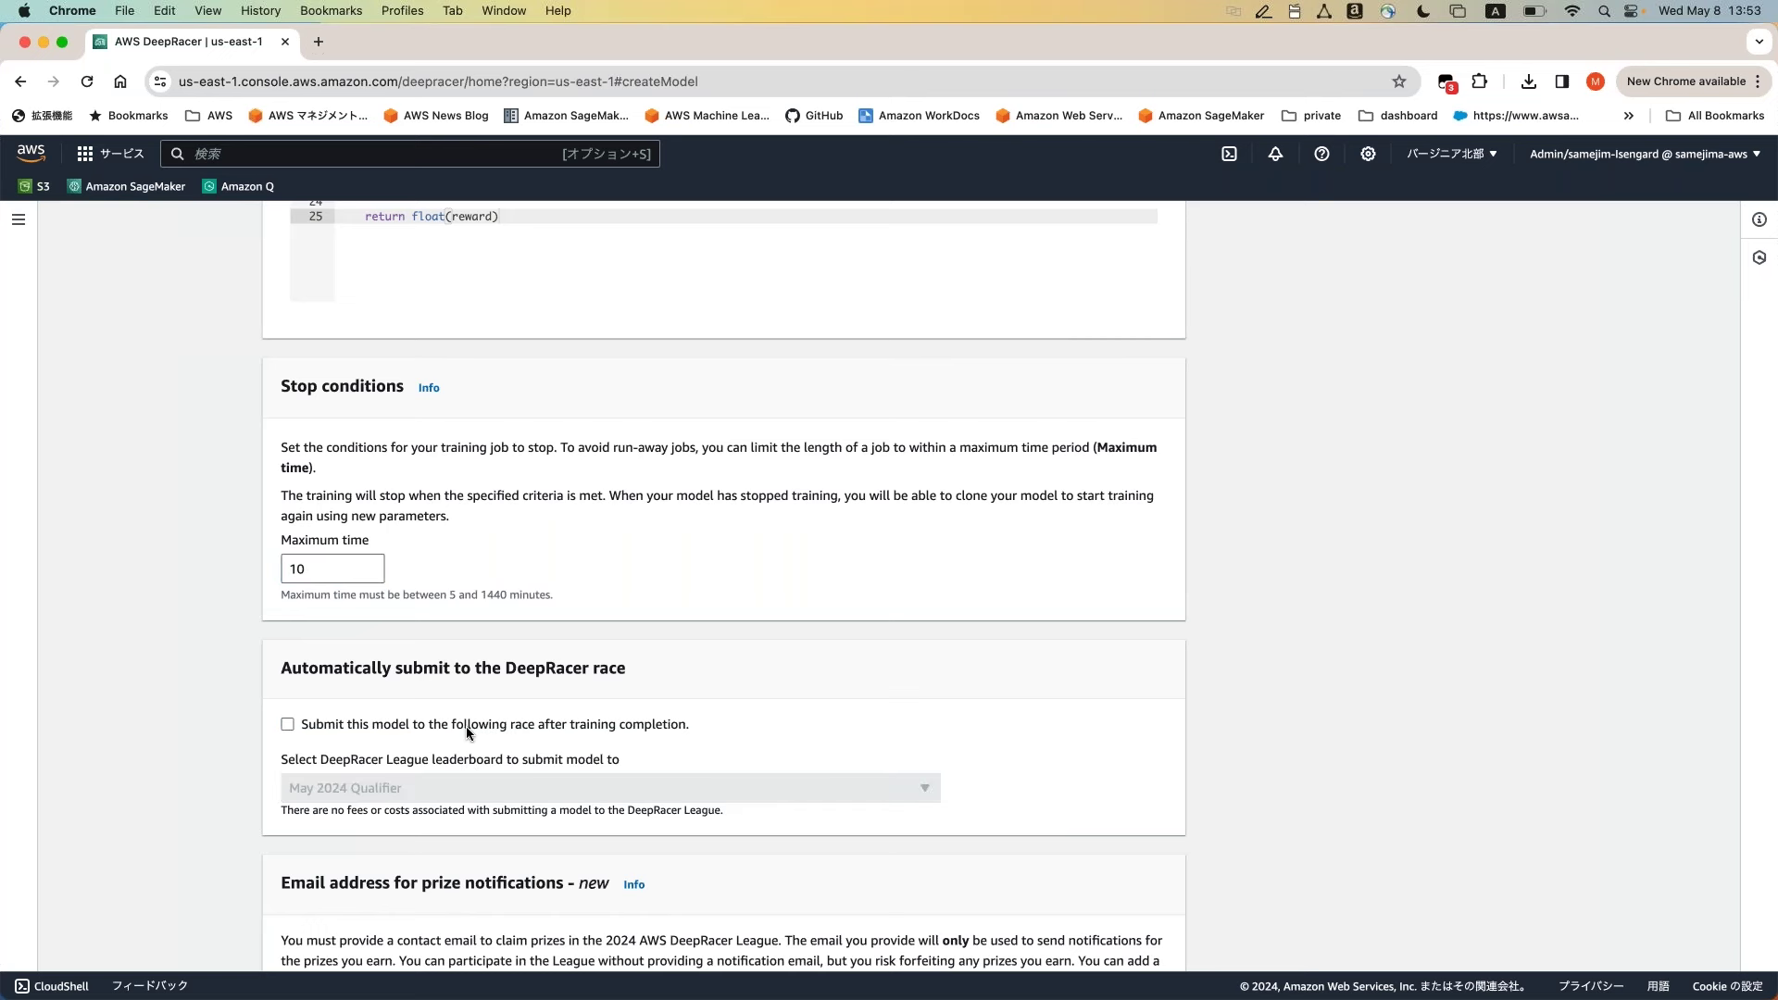
- Review the prize email and league requirements, and create the model without providing a notification email
scroll(465, 726, down, 3)
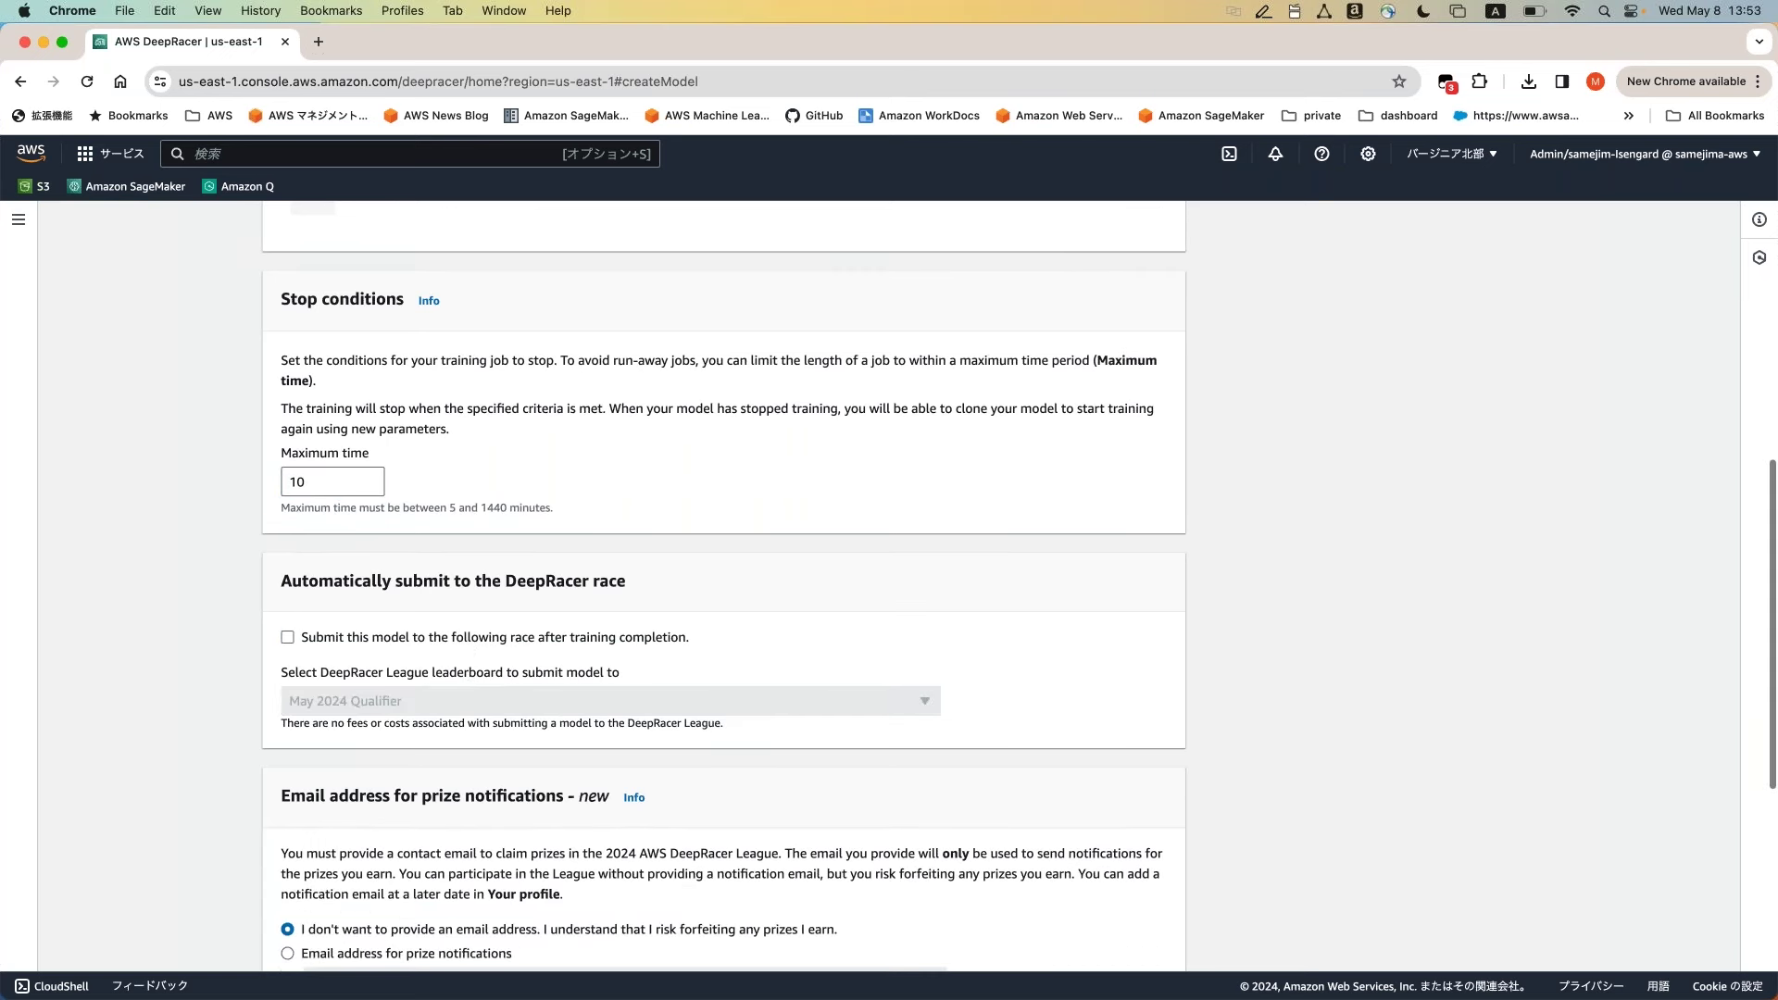
scroll(723, 584, down, 2)
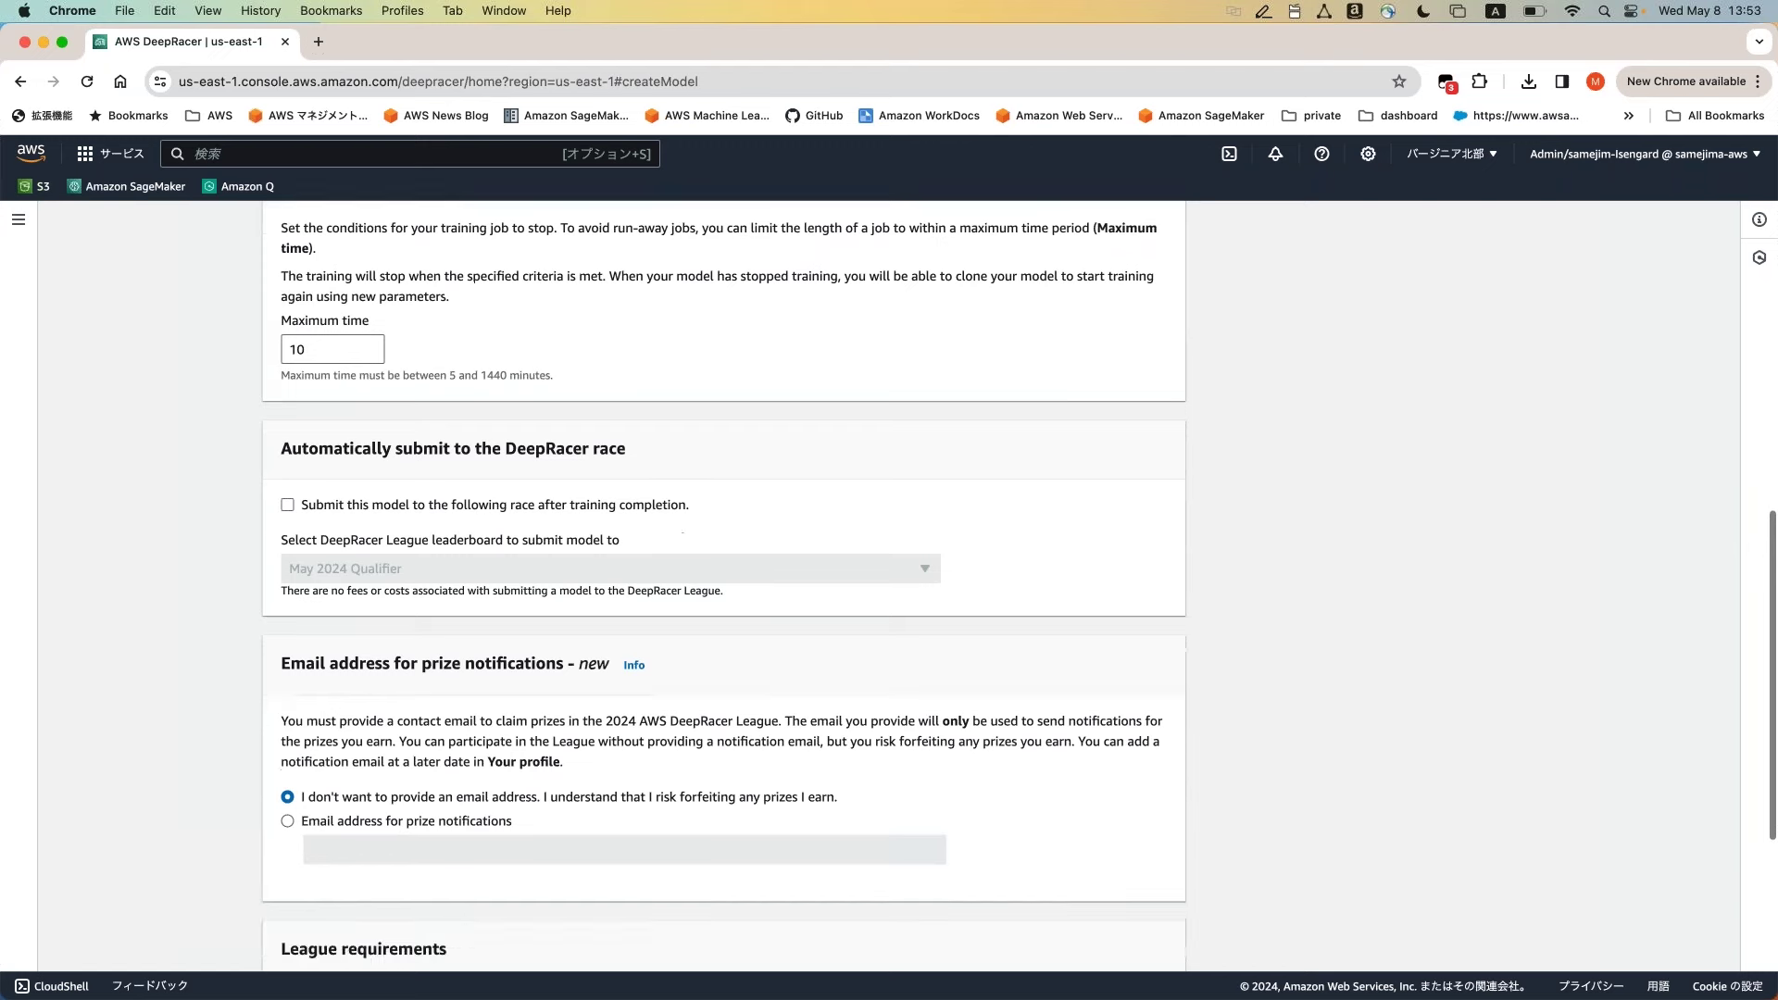
scroll(723, 584, down, 1)
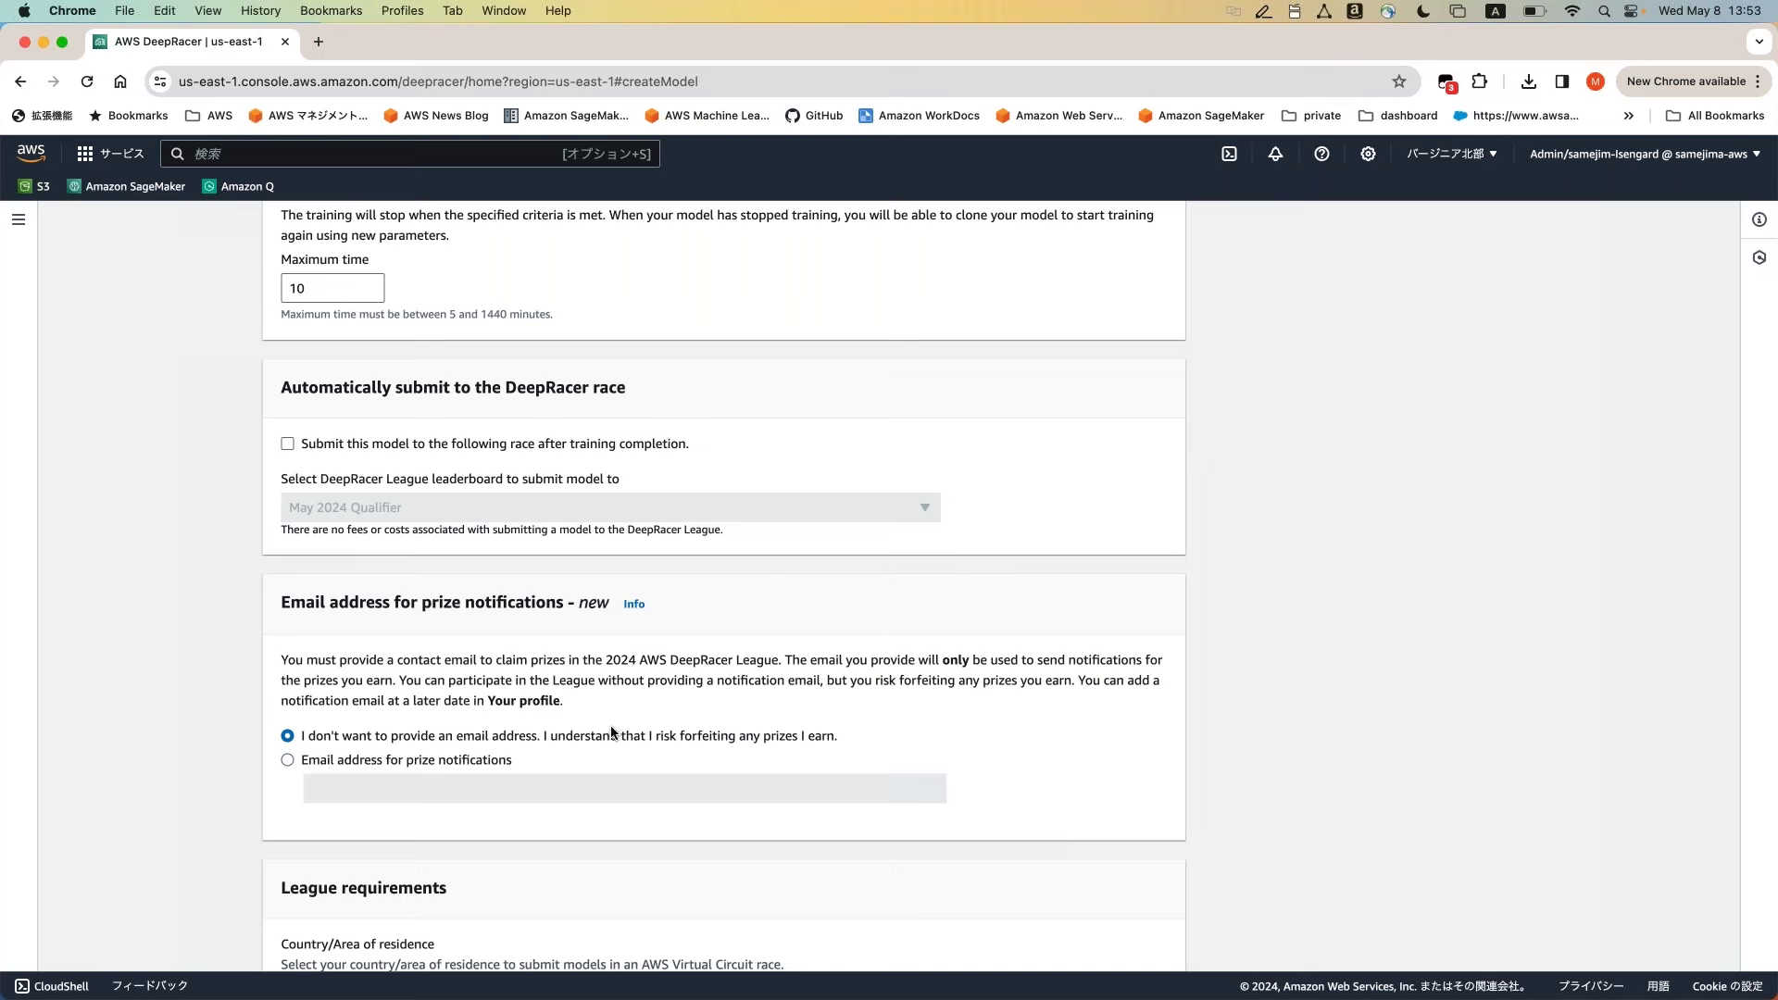
scroll(611, 732, down, 3)
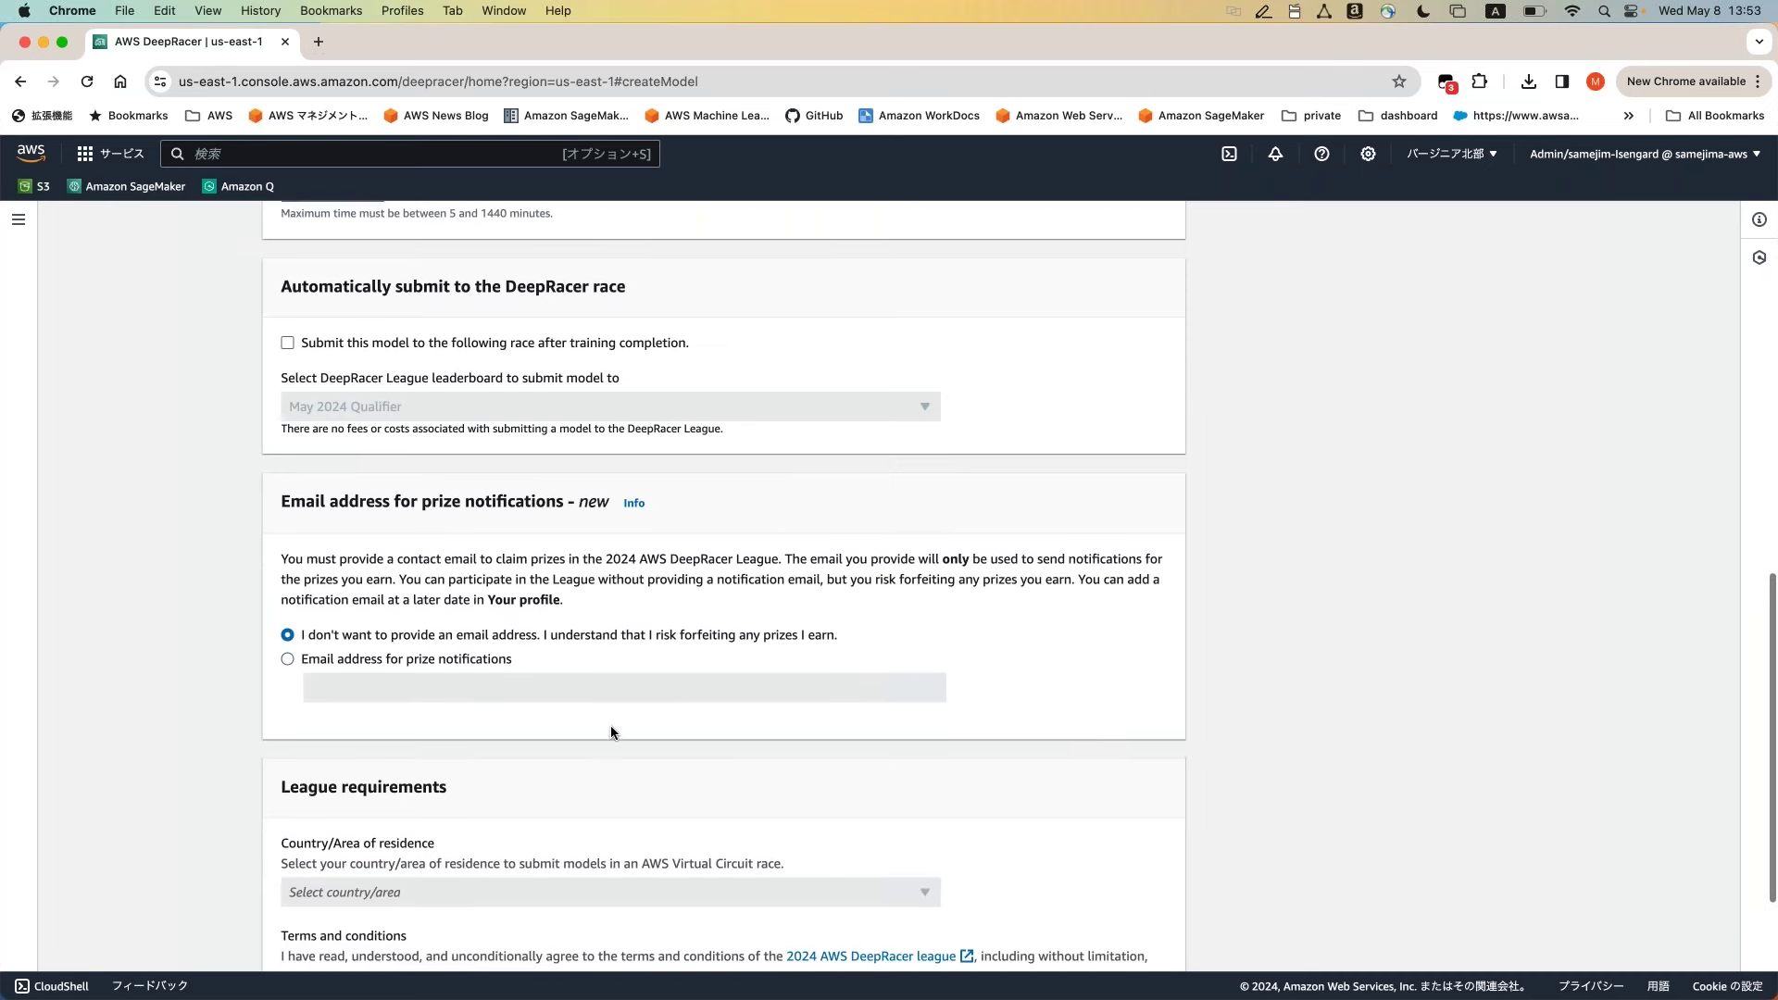
scroll(611, 732, down, 3)
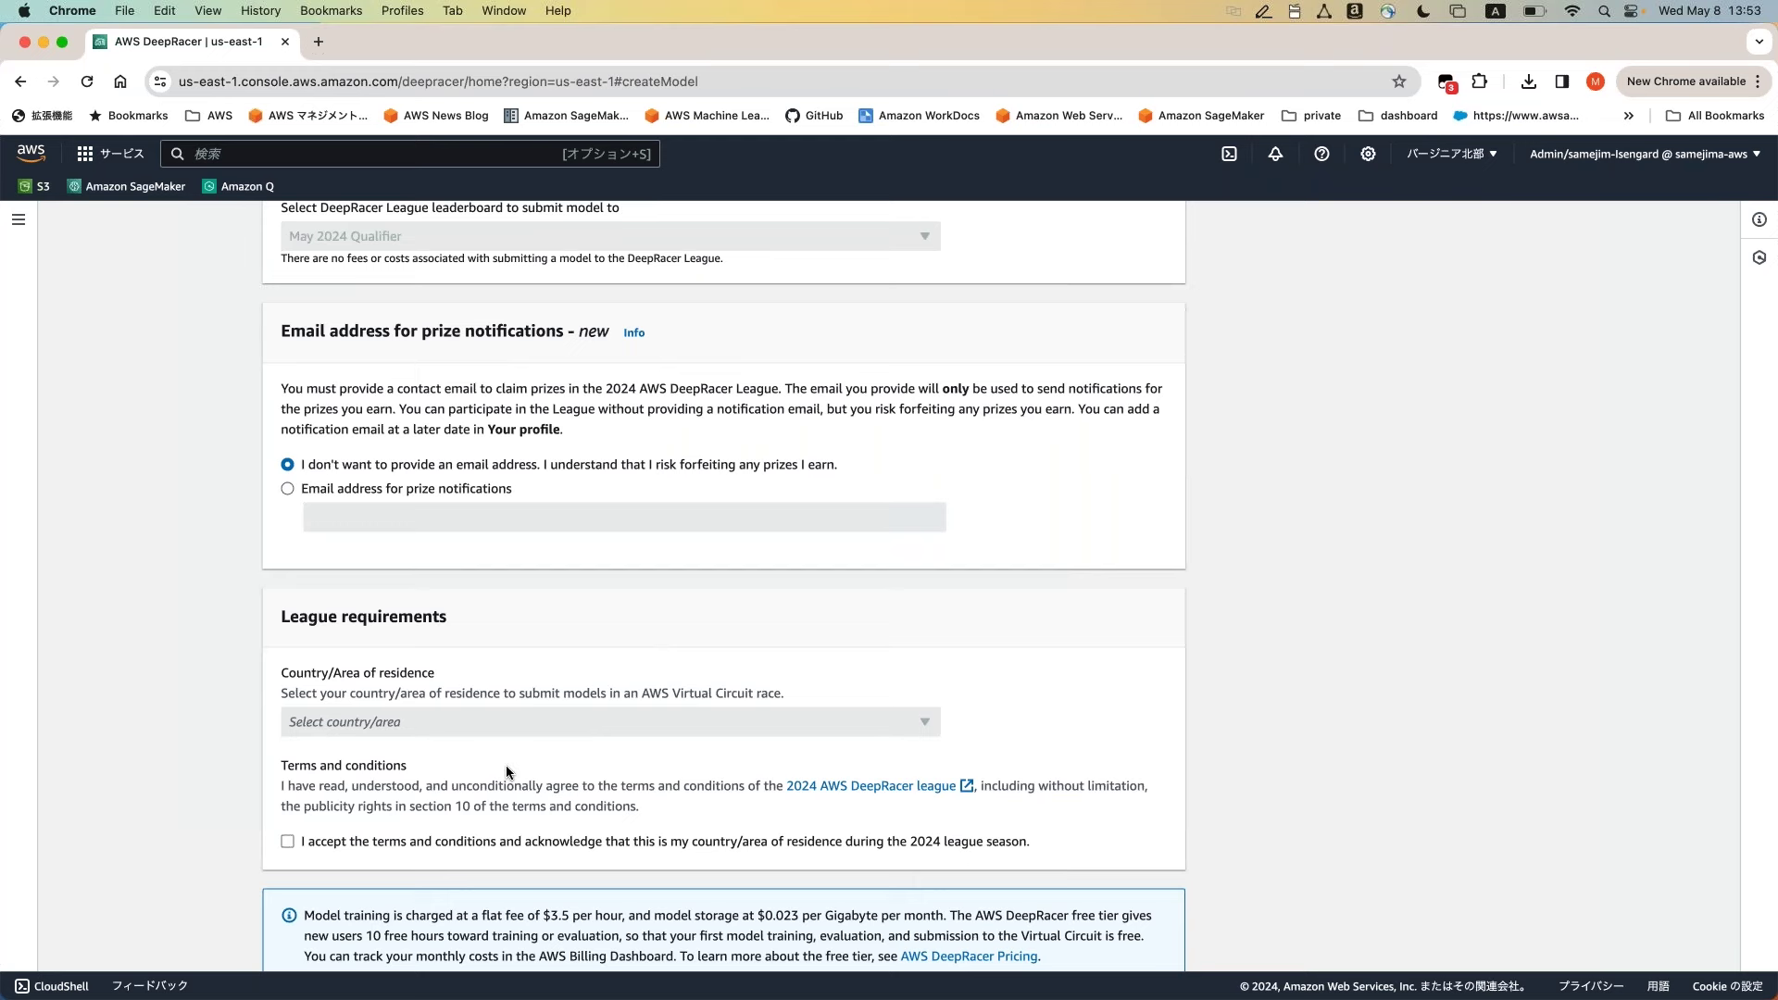
scroll(506, 765, down, 1)
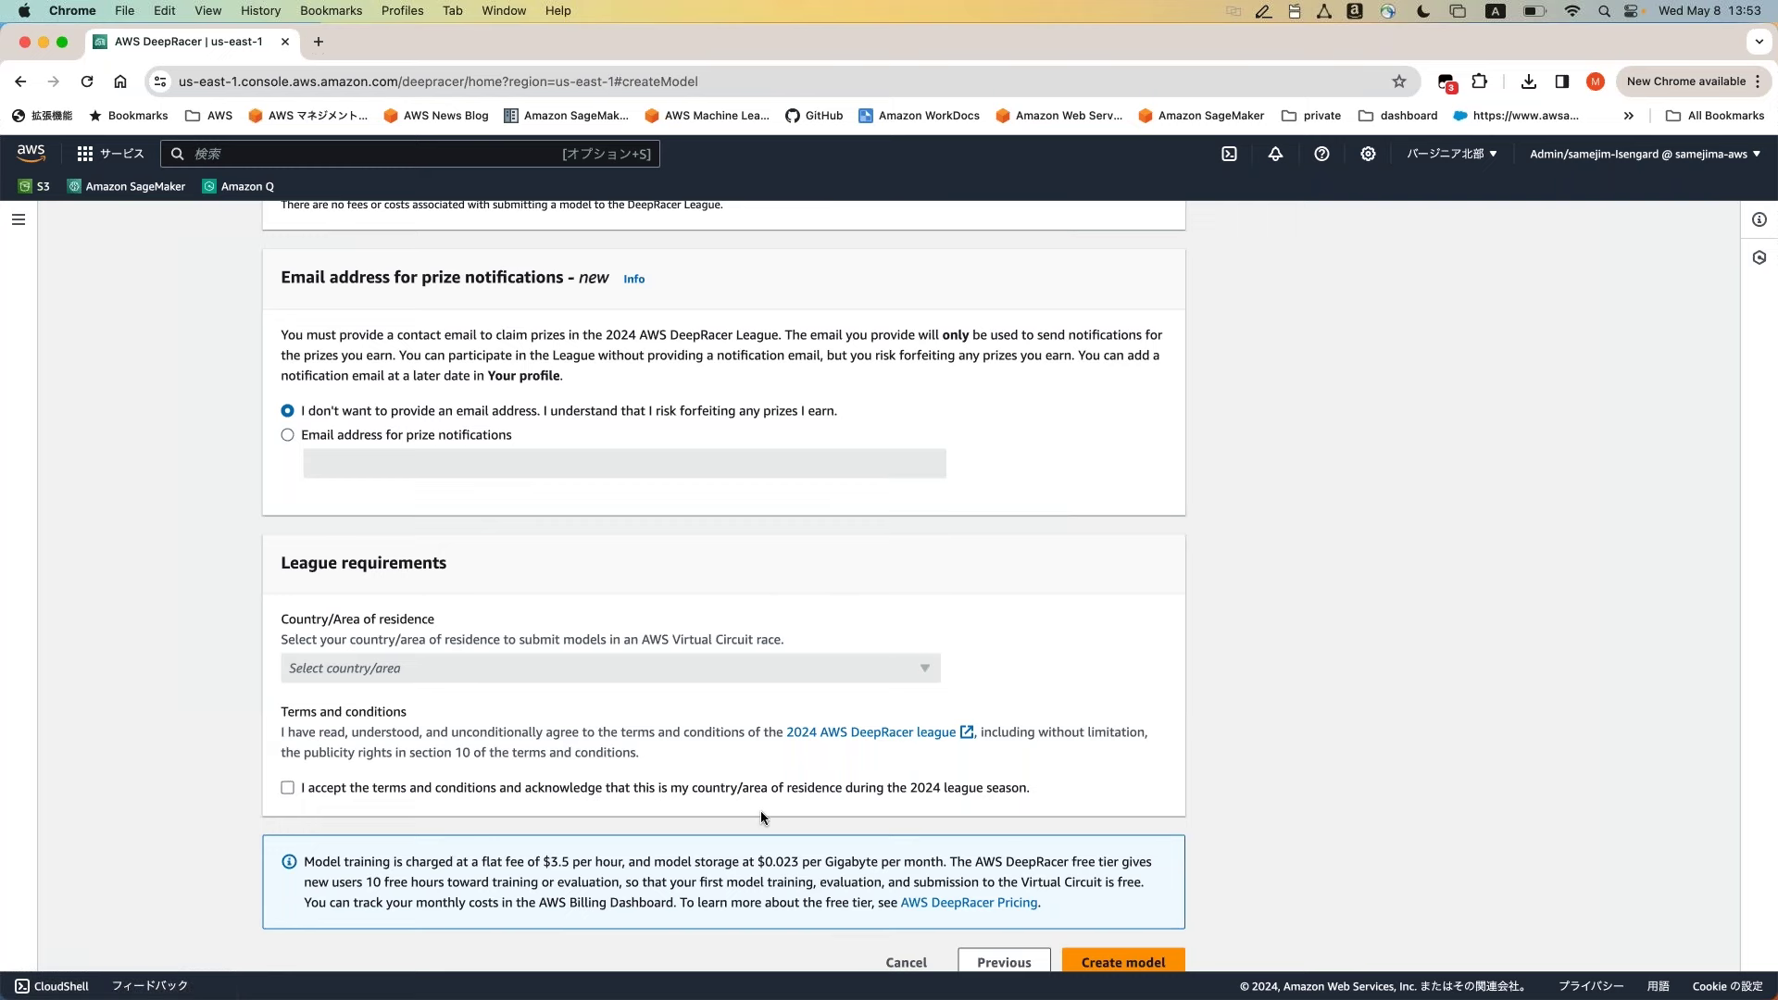
scroll(761, 817, down, 1)
click(1125, 951)
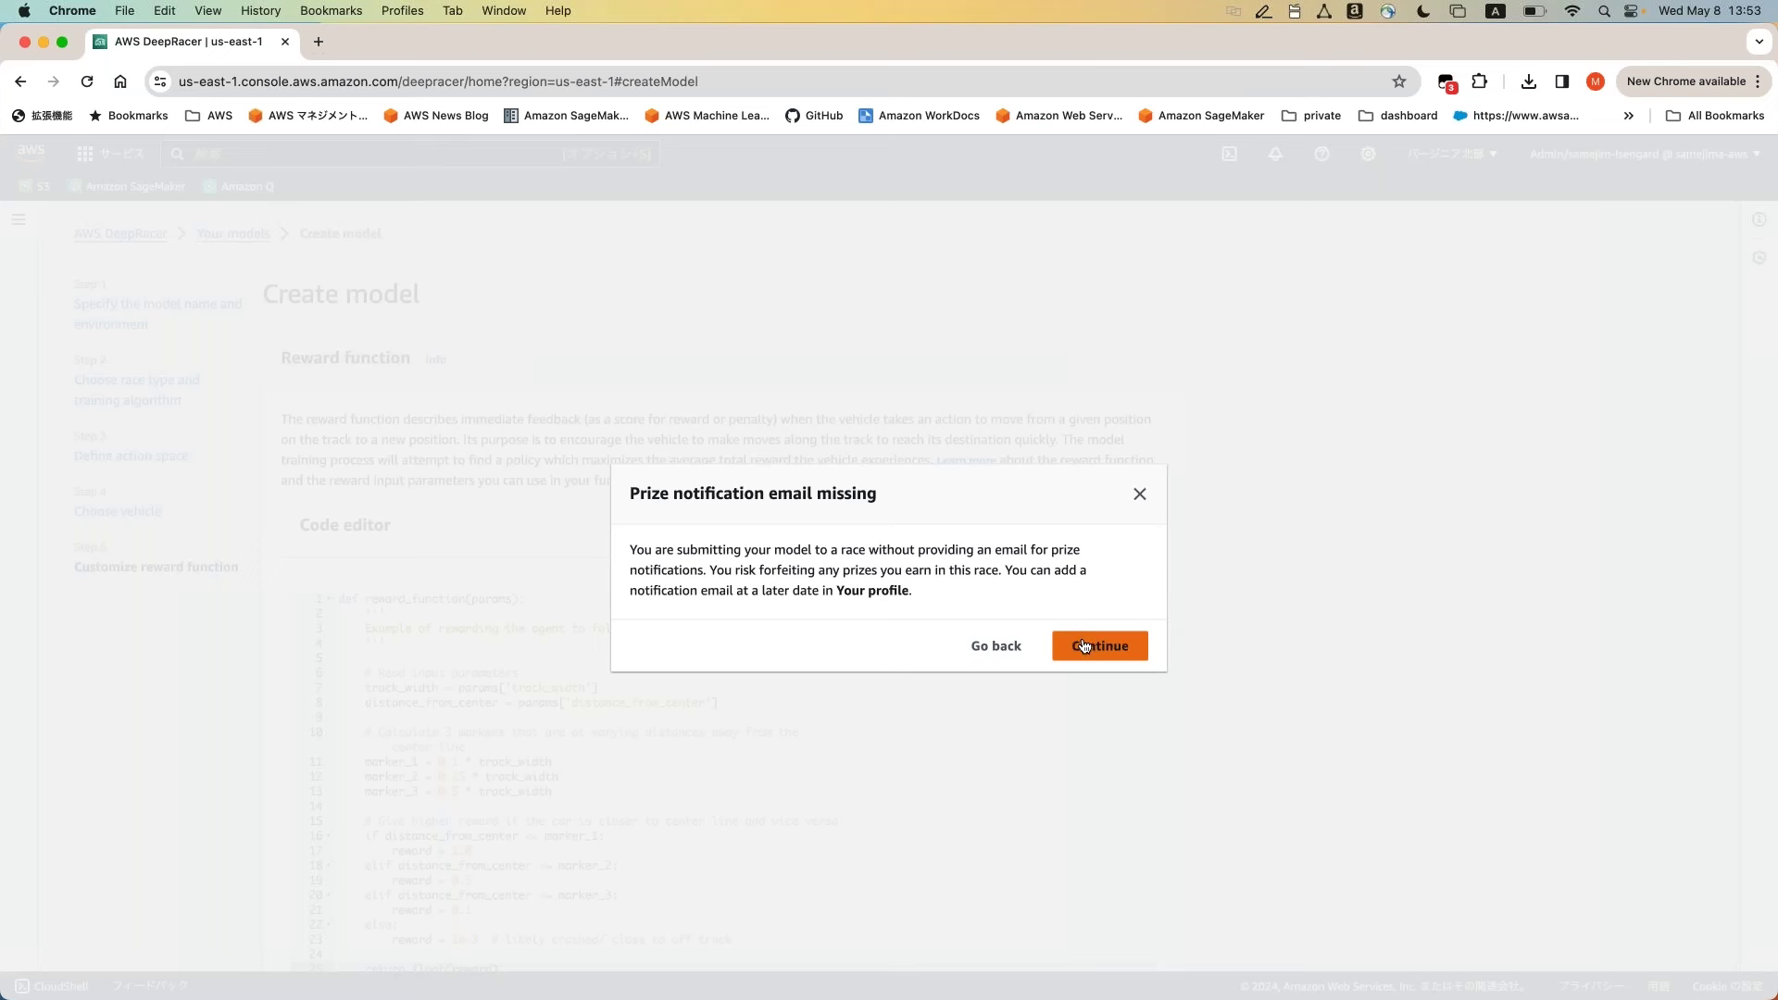
click(1085, 646)
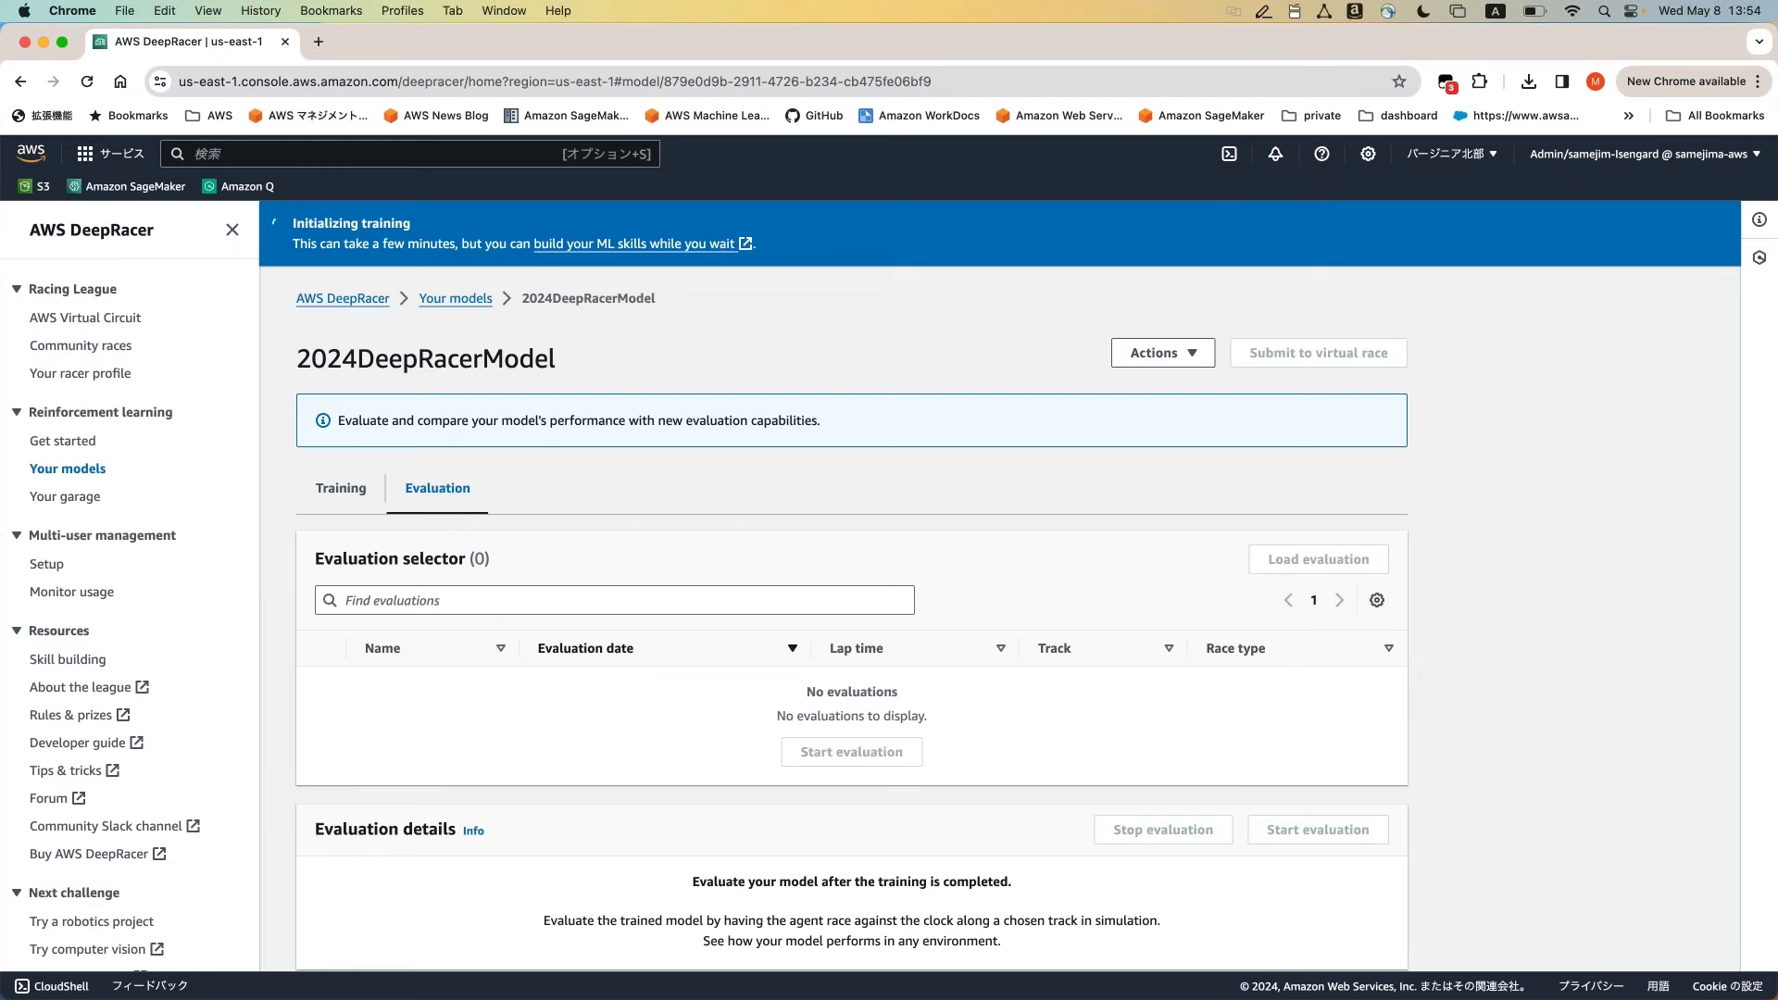
scroll(1001, 584, down, 1)
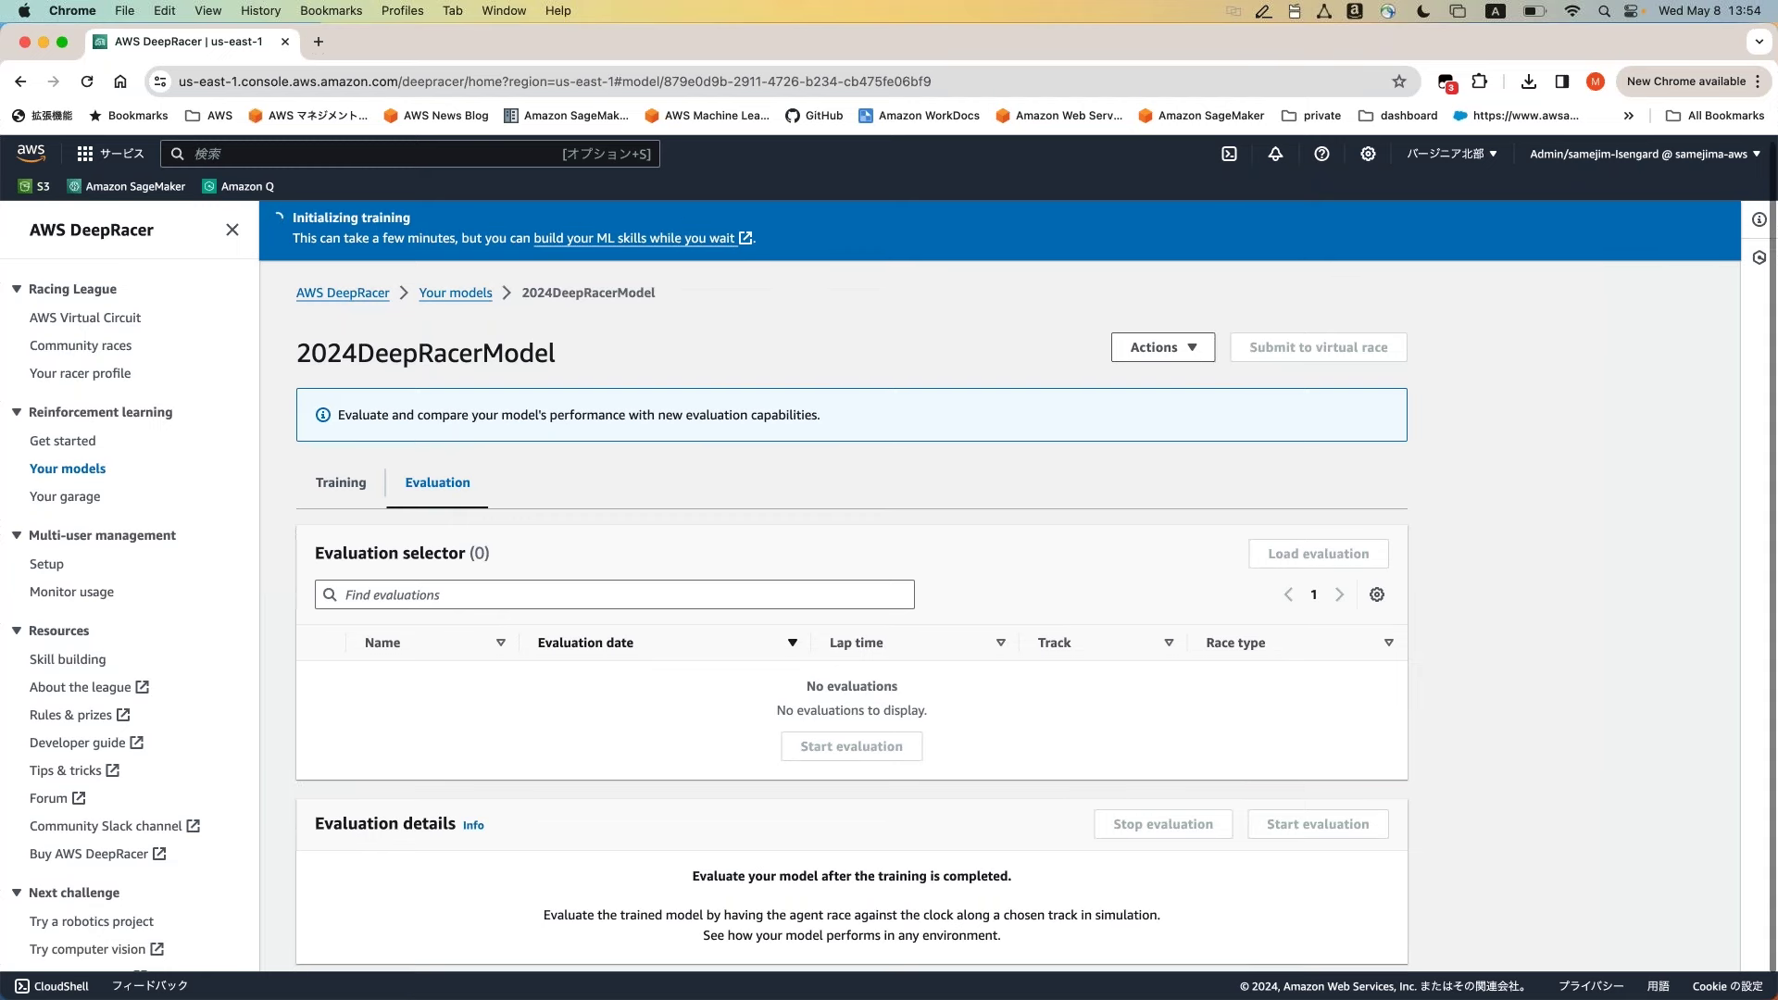
scroll(1072, 624, up, 1)
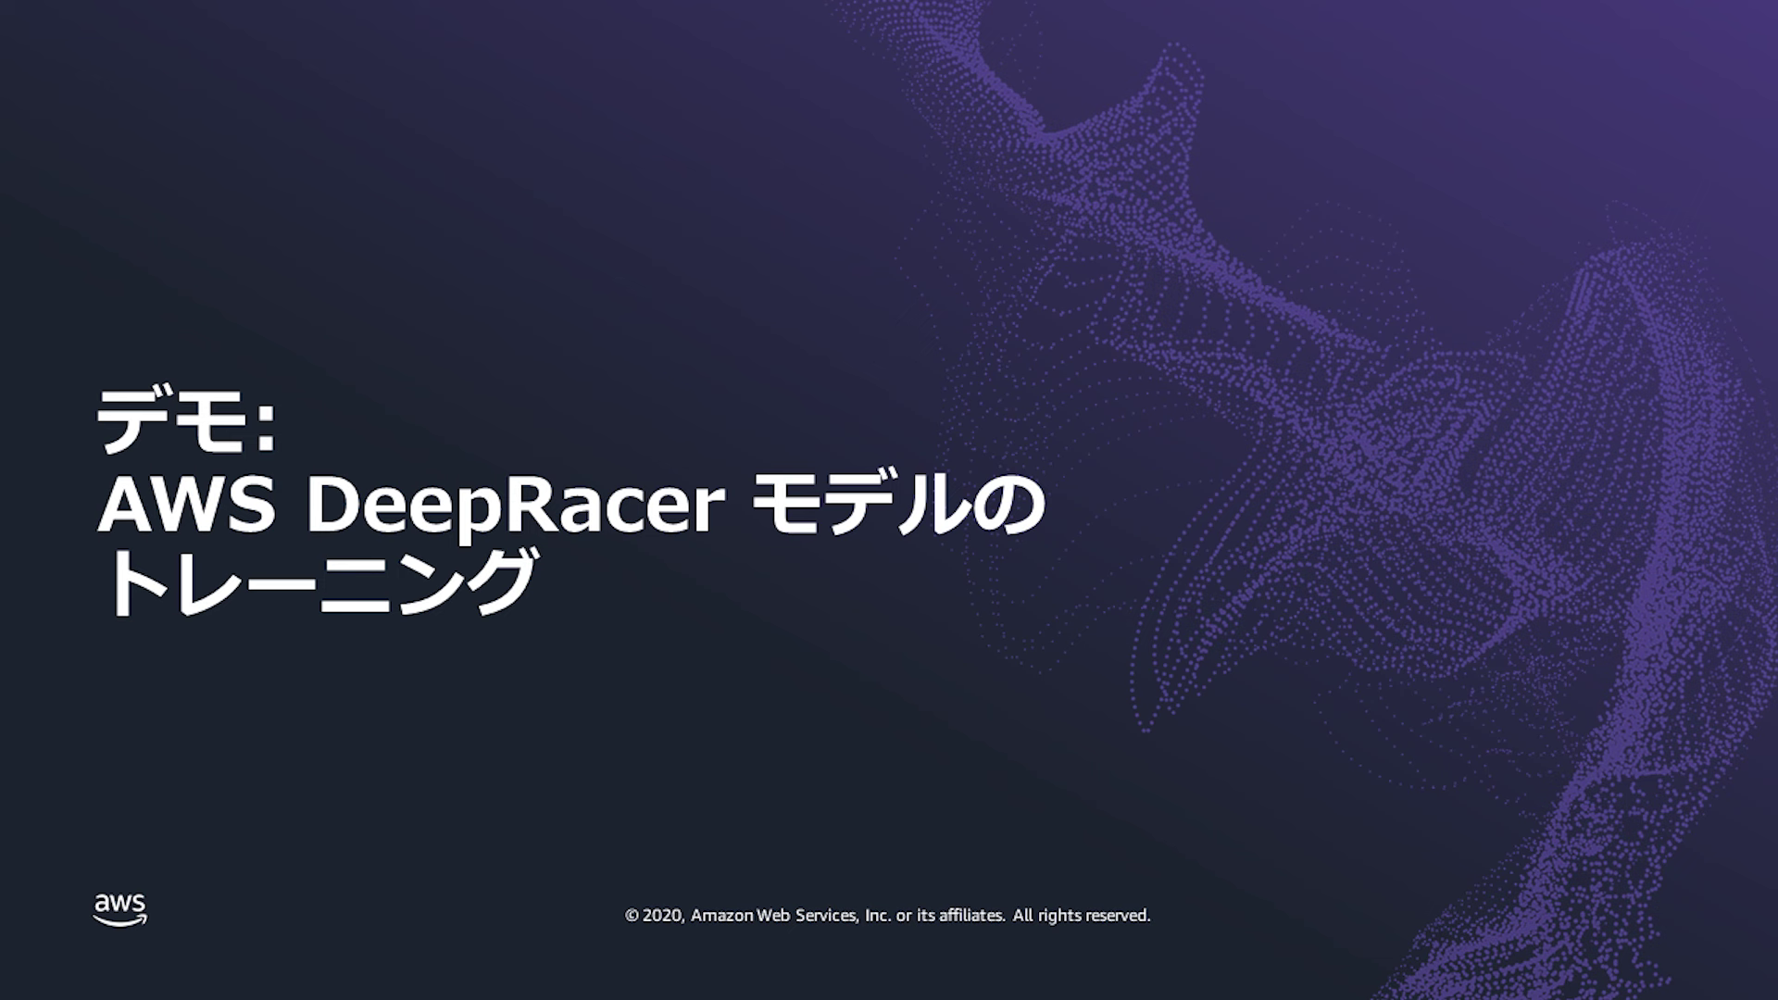
key(Right)
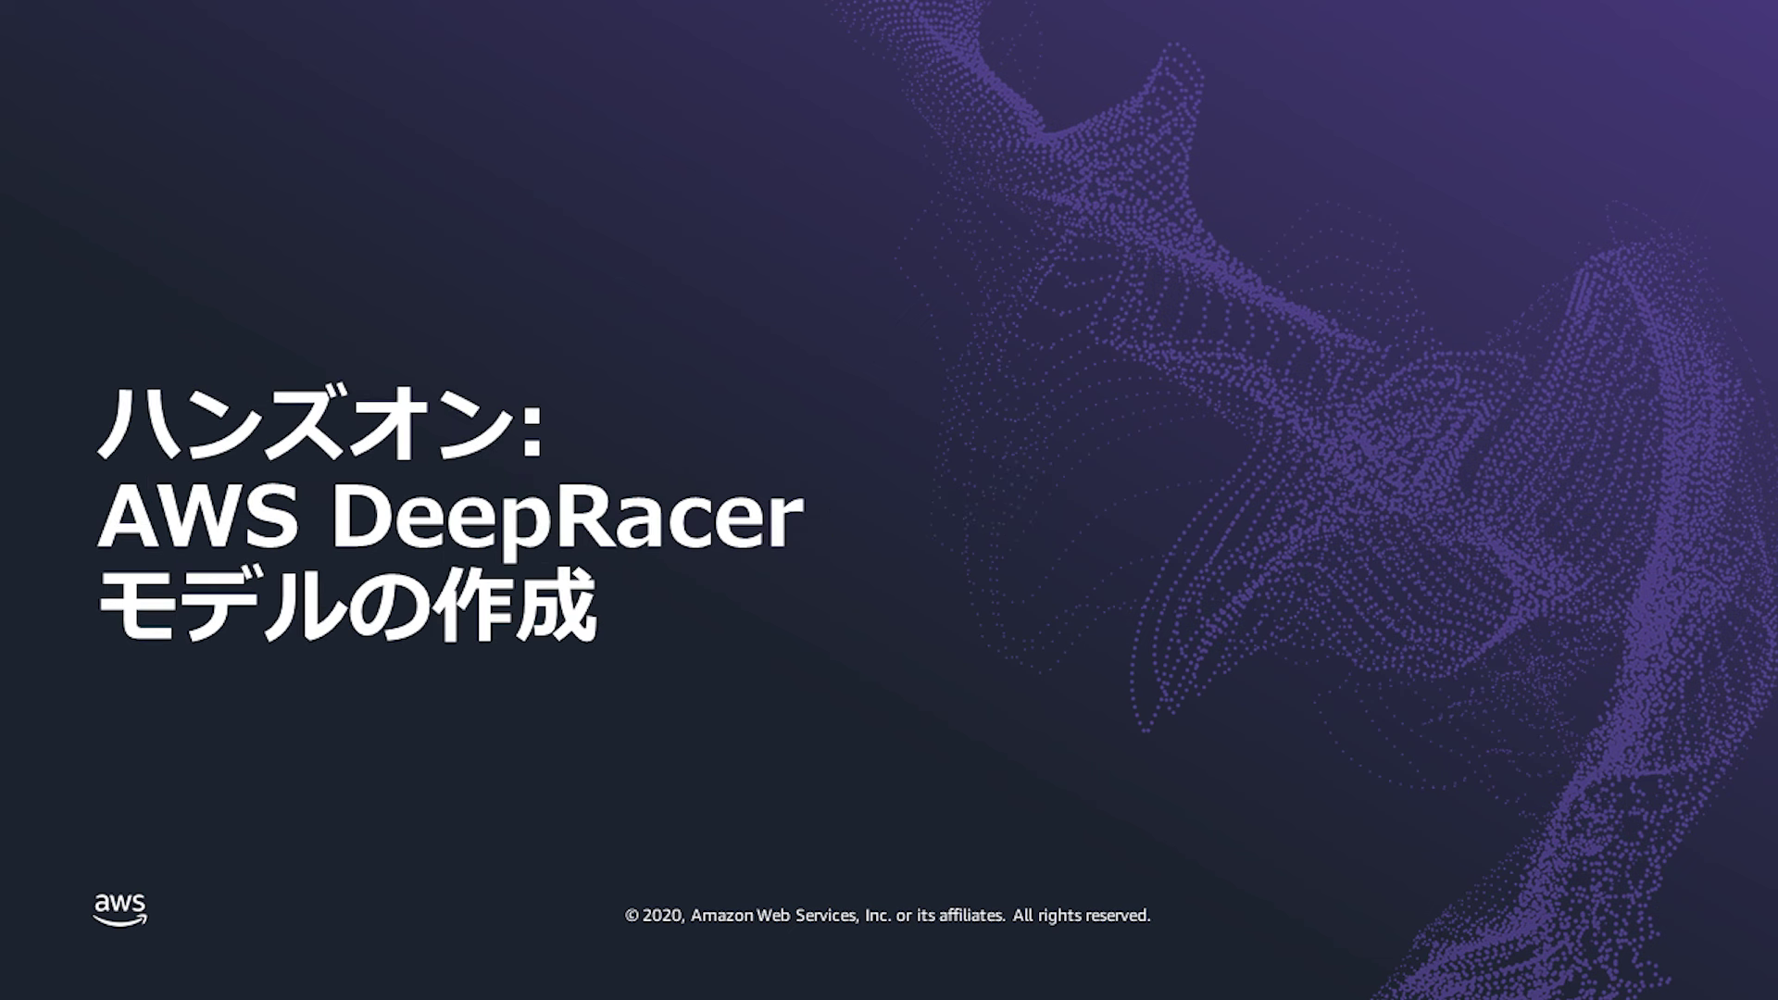